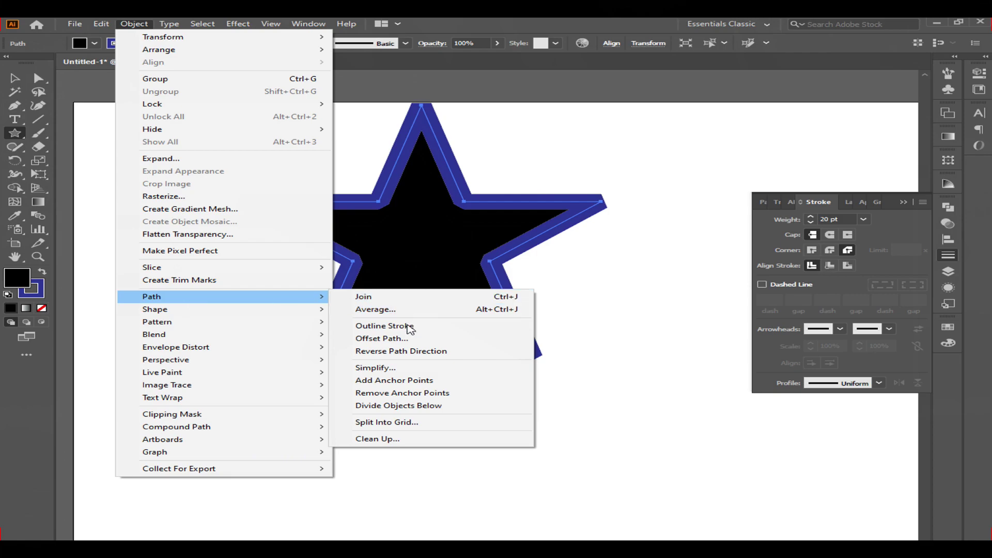
Step: Outline the star's stroke and merge it with the fill into a single shape at 39% opacity
{"action": "left_click", "coordinate": [411, 325]}
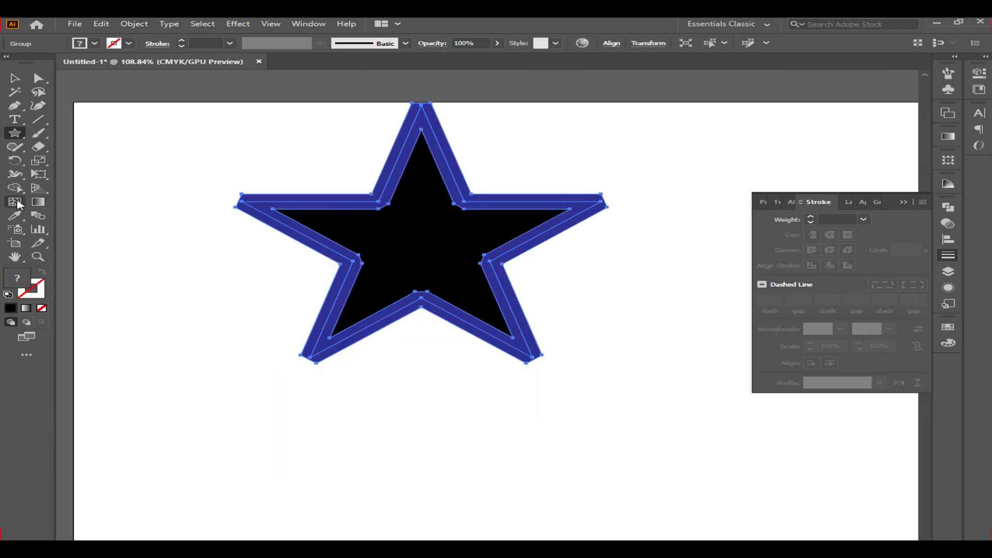
{"action": "left_click_drag", "start_coordinate": [274, 170], "coordinate": [421, 246]}
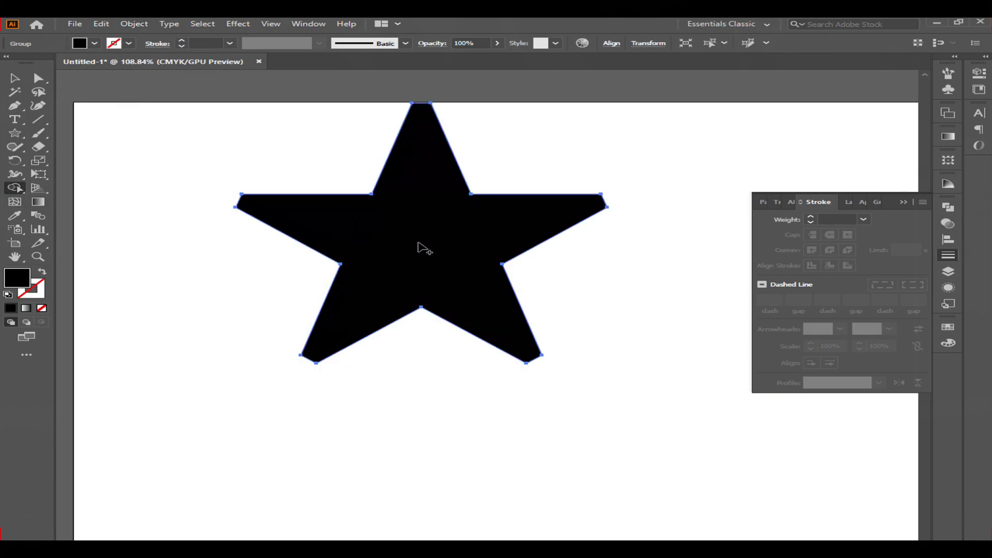
{"action": "left_click", "coordinate": [497, 43]}
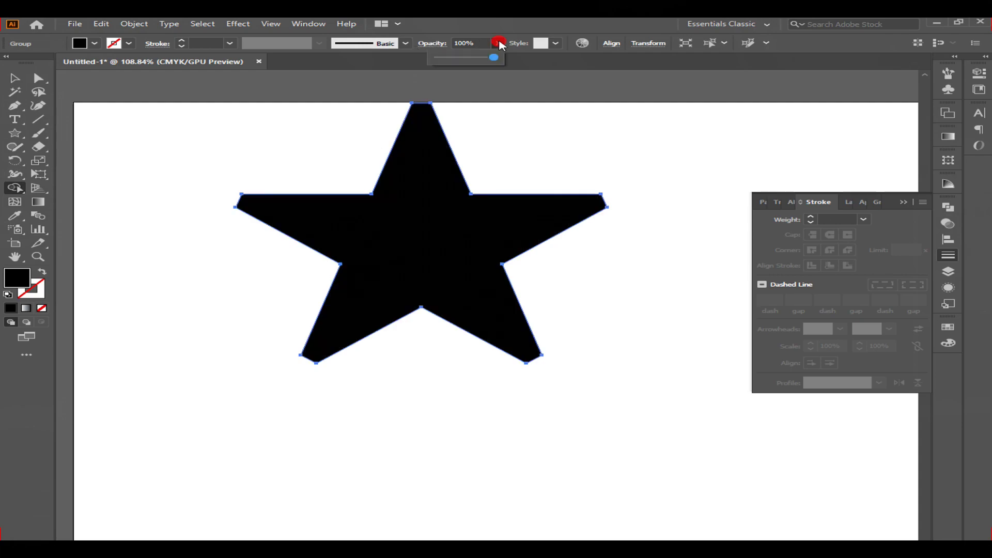
{"action": "left_click", "coordinate": [459, 58]}
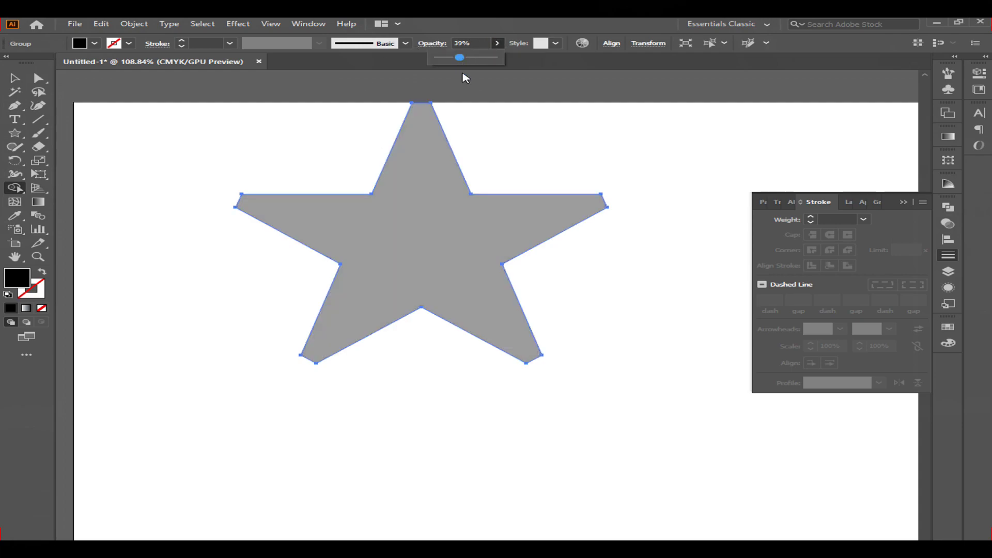
Step: Add a new layer above the star's layer and lock Layer 1
{"action": "left_click", "coordinate": [948, 273]}
{"action": "left_click", "coordinate": [885, 492]}
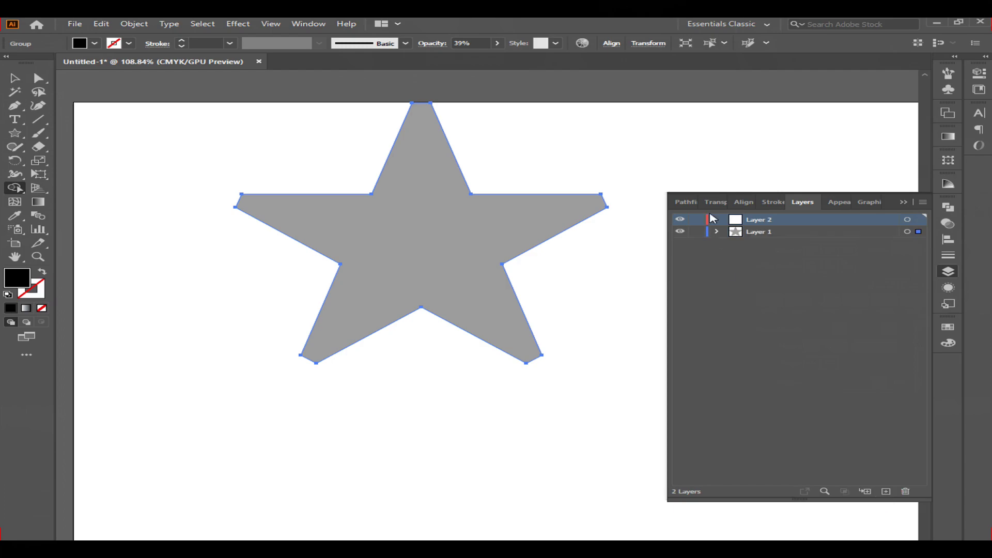
{"action": "left_click", "coordinate": [696, 232]}
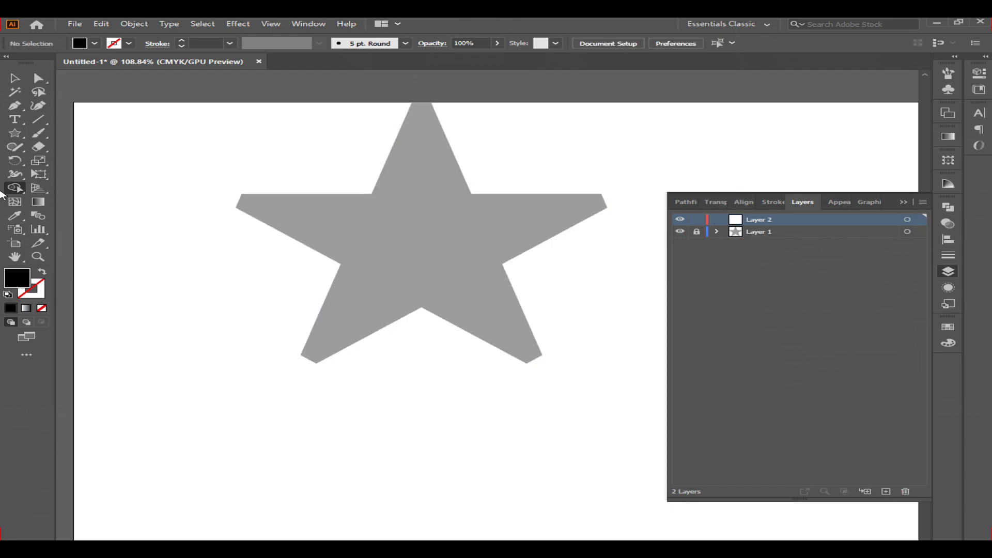
Step: Unlock Layer 1, move the star slightly down so its tip clears the artboard edge, and lock the layer again
{"action": "left_click", "coordinate": [14, 79]}
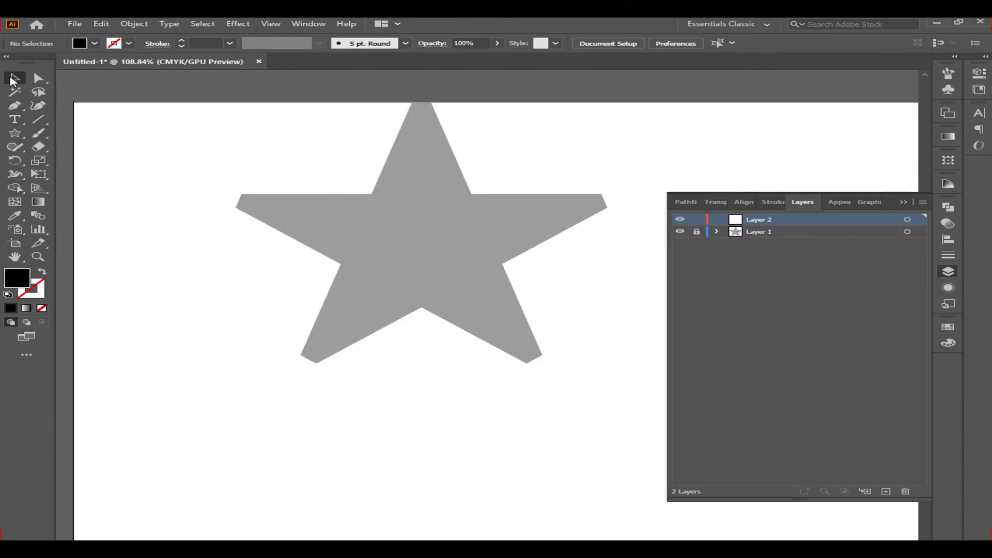
{"action": "left_click", "coordinate": [697, 233]}
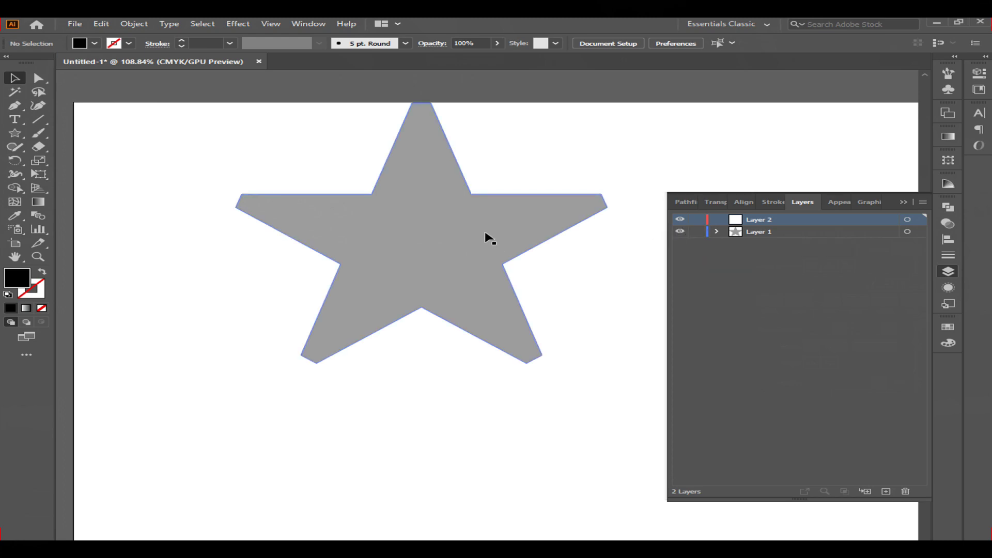
{"action": "left_click_drag", "start_coordinate": [485, 231], "coordinate": [492, 253]}
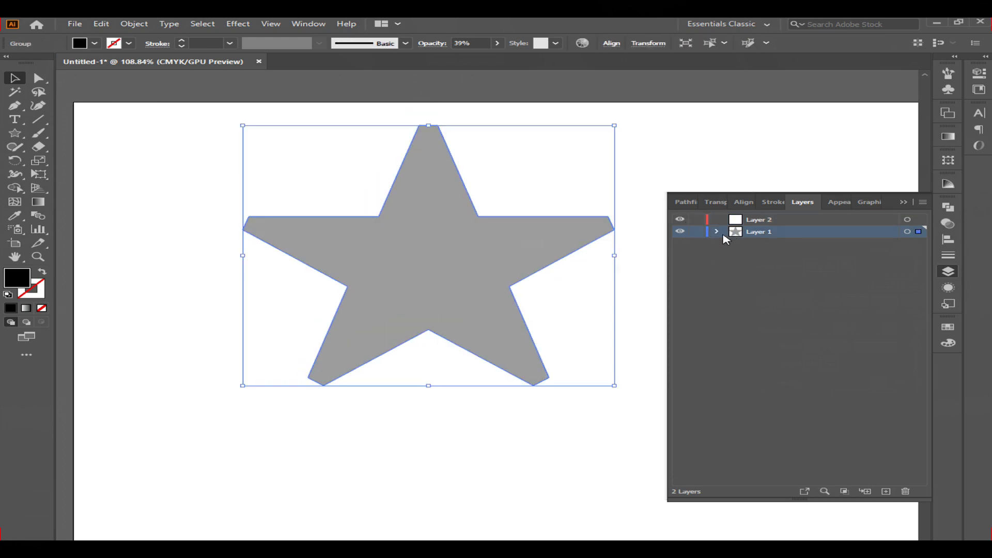
{"action": "left_click", "coordinate": [696, 232]}
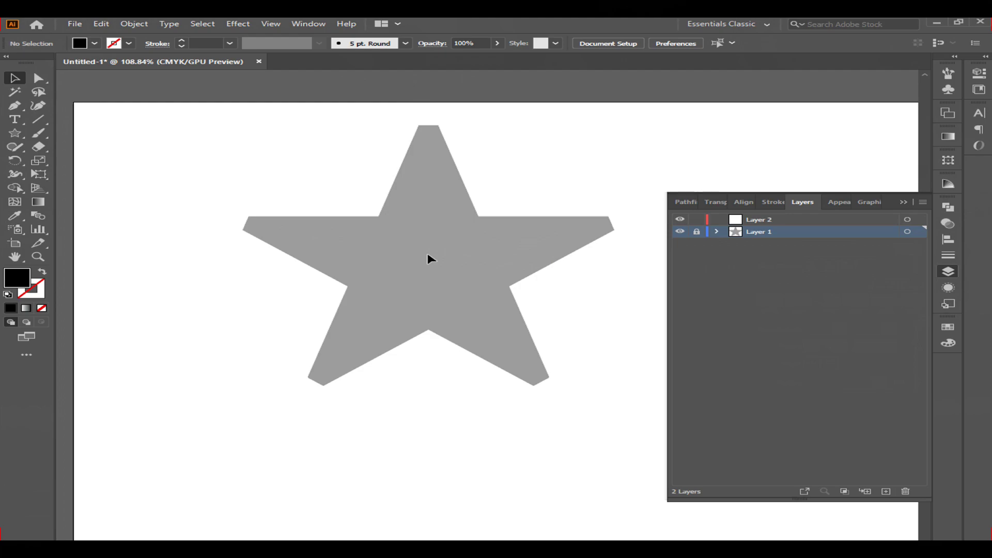
Step: On Layer 2, draw a closed Pen strip from the star's flat top tip to its lower-left tip
{"action": "left_click", "coordinate": [15, 106]}
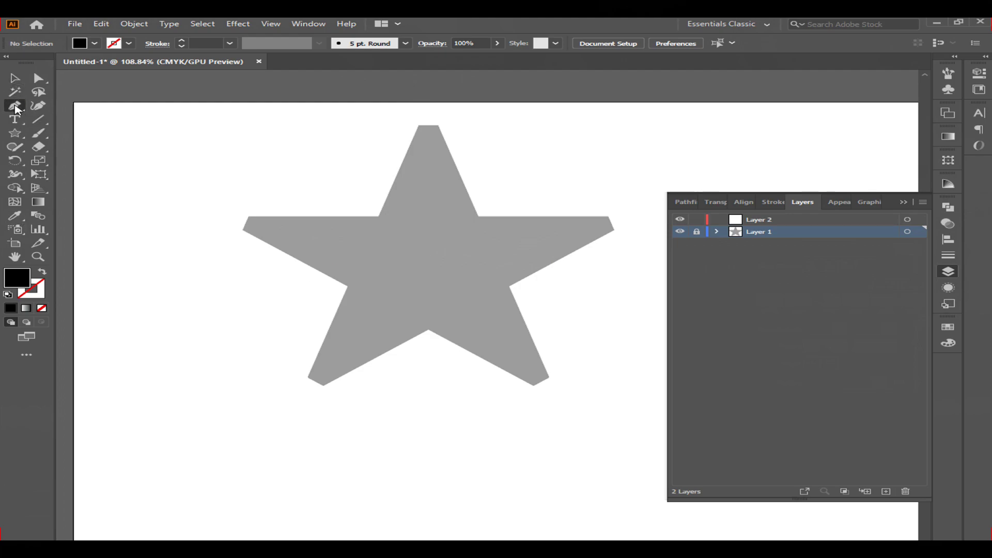
{"action": "left_click", "coordinate": [776, 221]}
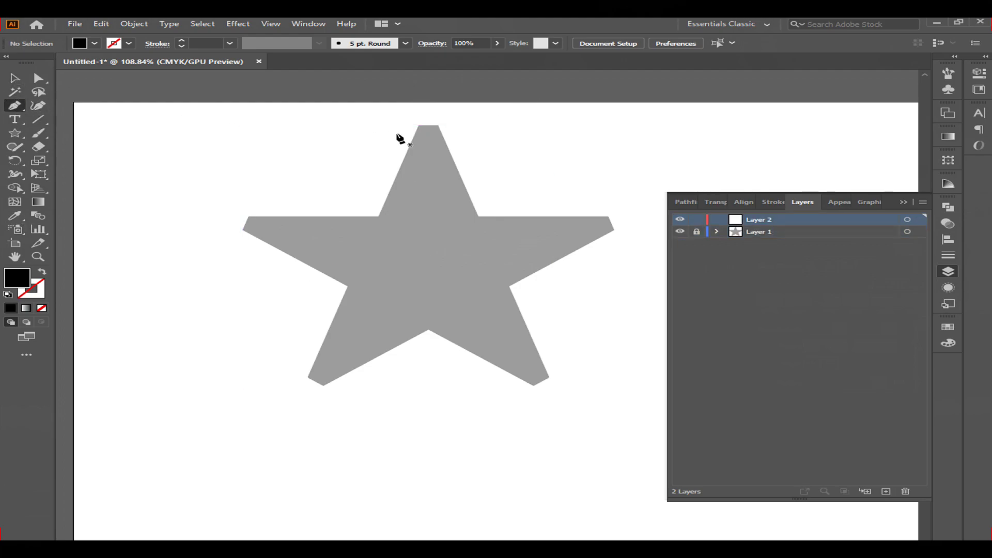
{"action": "left_click", "coordinate": [438, 125]}
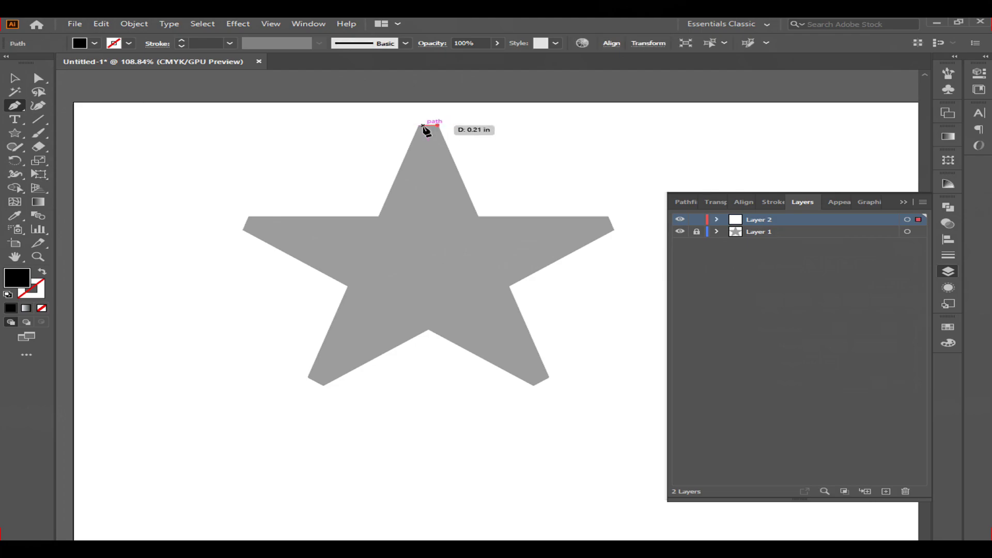
{"action": "left_click", "coordinate": [419, 126]}
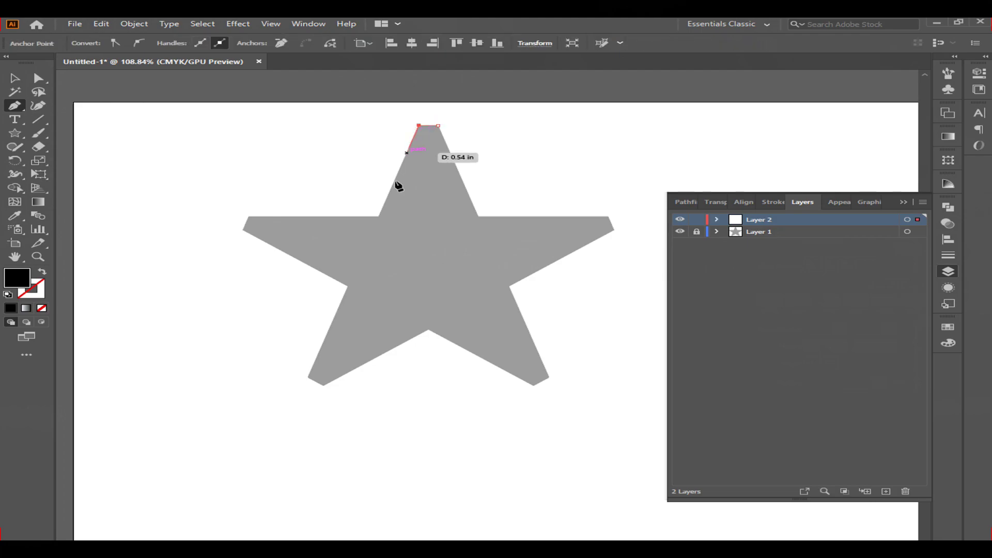
{"action": "left_click", "coordinate": [308, 377]}
{"action": "left_click", "coordinate": [323, 384]}
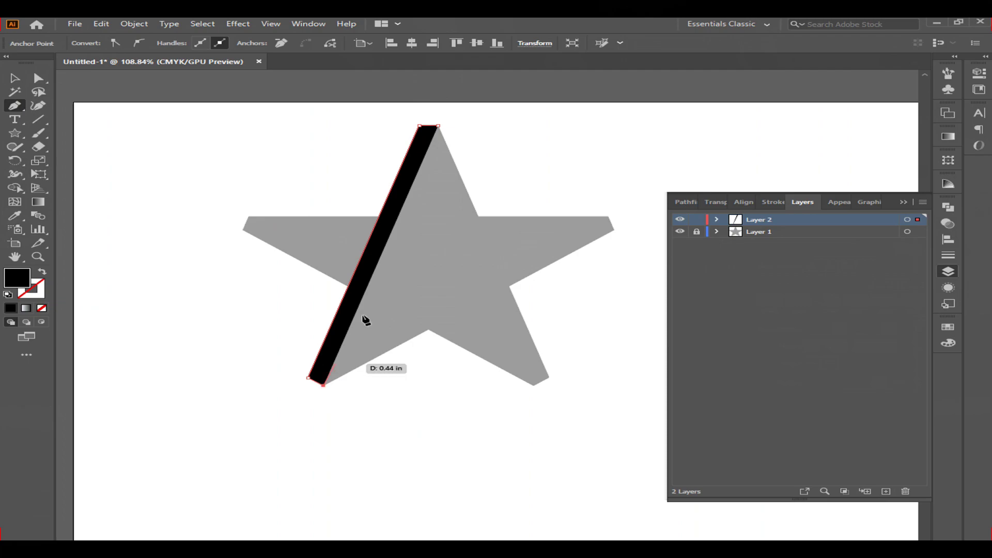
{"action": "left_click", "coordinate": [438, 125]}
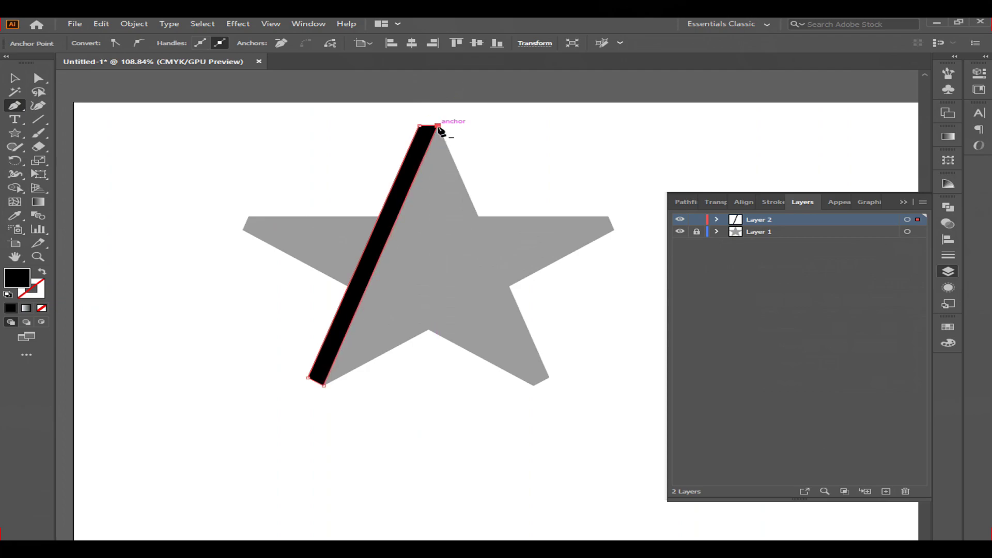
Step: Fill the new strip with bright green (#08F769)
{"action": "double_click", "coordinate": [15, 279]}
{"action": "left_click", "coordinate": [543, 282]}
{"action": "left_click_drag", "start_coordinate": [512, 210], "coordinate": [511, 200]}
{"action": "left_click", "coordinate": [694, 201]}
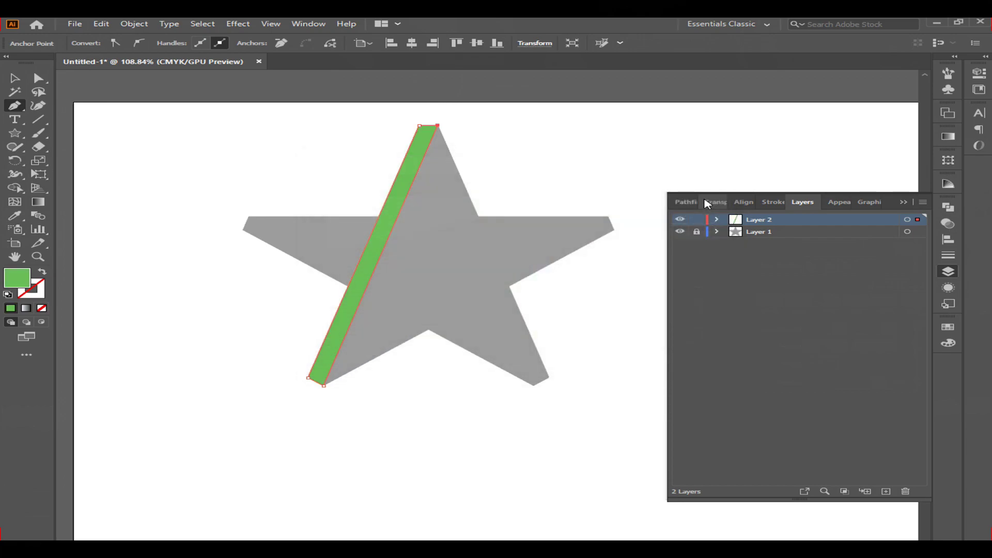
Step: Draw a second closed Pen strip from the star's right tip to its lower-left tip
{"action": "left_click", "coordinate": [614, 230]}
{"action": "left_click", "coordinate": [607, 217]}
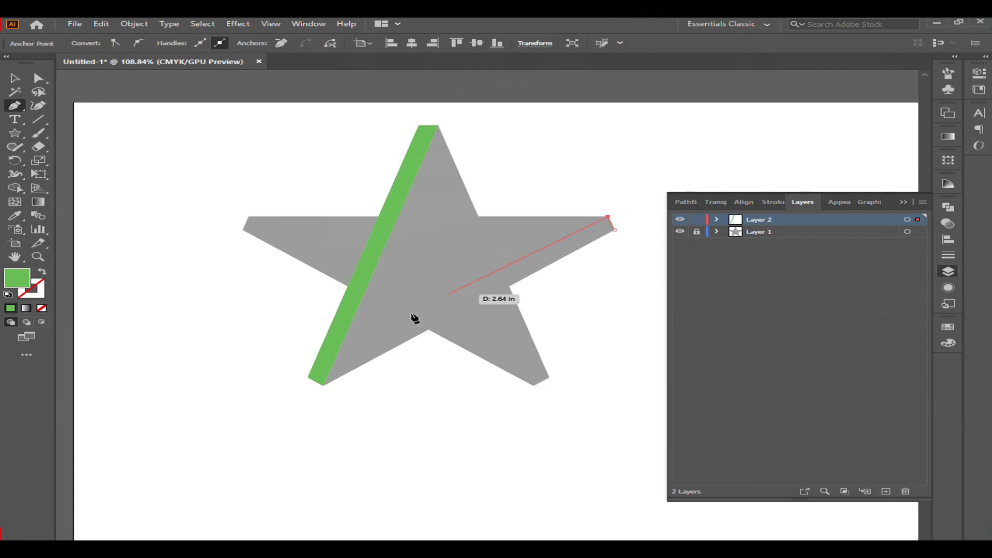
{"action": "left_click", "coordinate": [324, 377]}
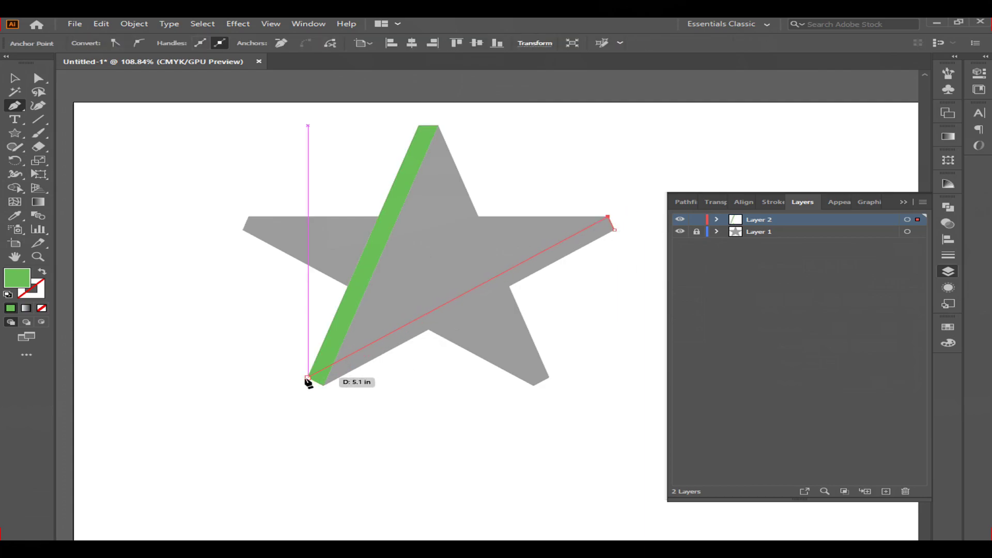
{"action": "left_click", "coordinate": [307, 378]}
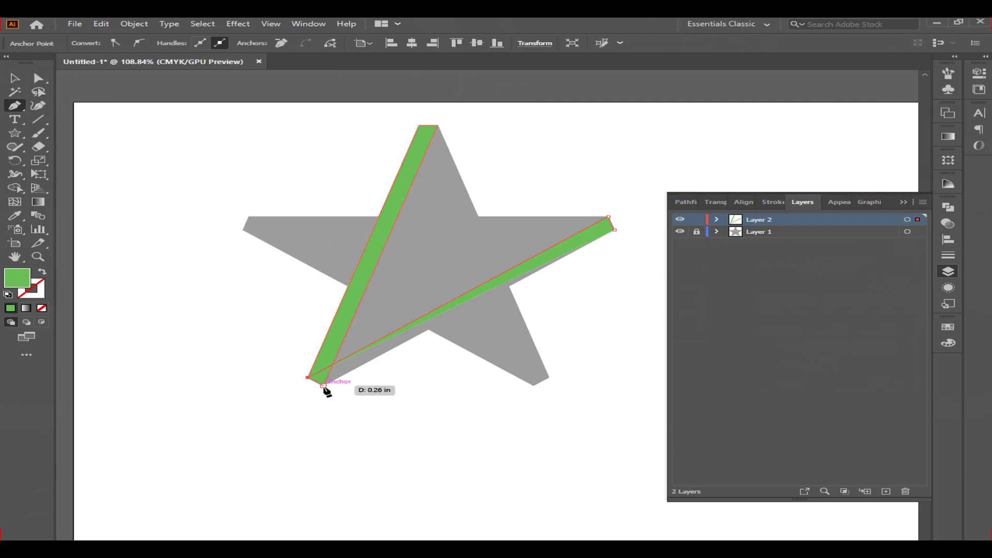
{"action": "left_click", "coordinate": [323, 386]}
{"action": "left_click", "coordinate": [614, 230]}
Step: Fill the second strip with blue (#0B1CF4)
{"action": "double_click", "coordinate": [16, 284]}
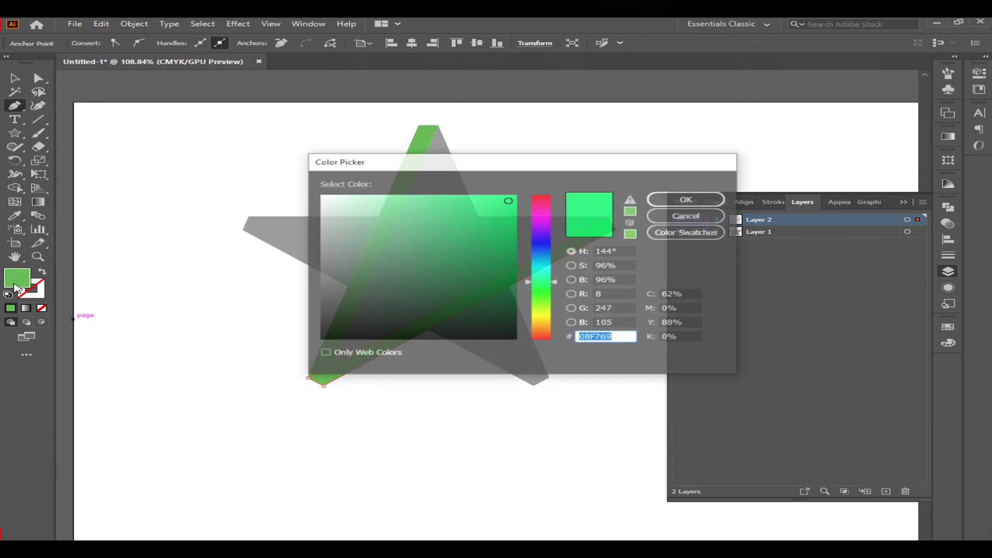
{"action": "left_click", "coordinate": [542, 245]}
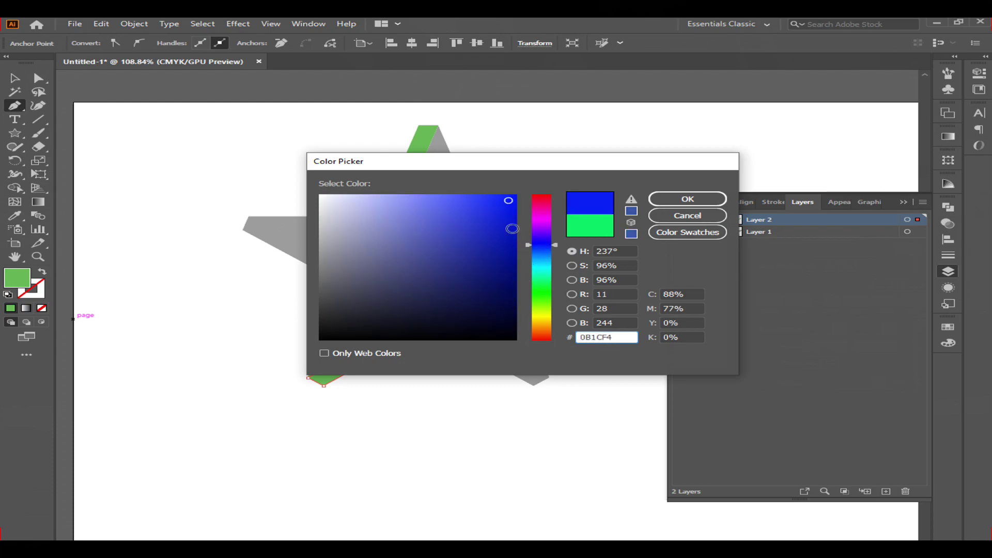
{"action": "left_click", "coordinate": [673, 202]}
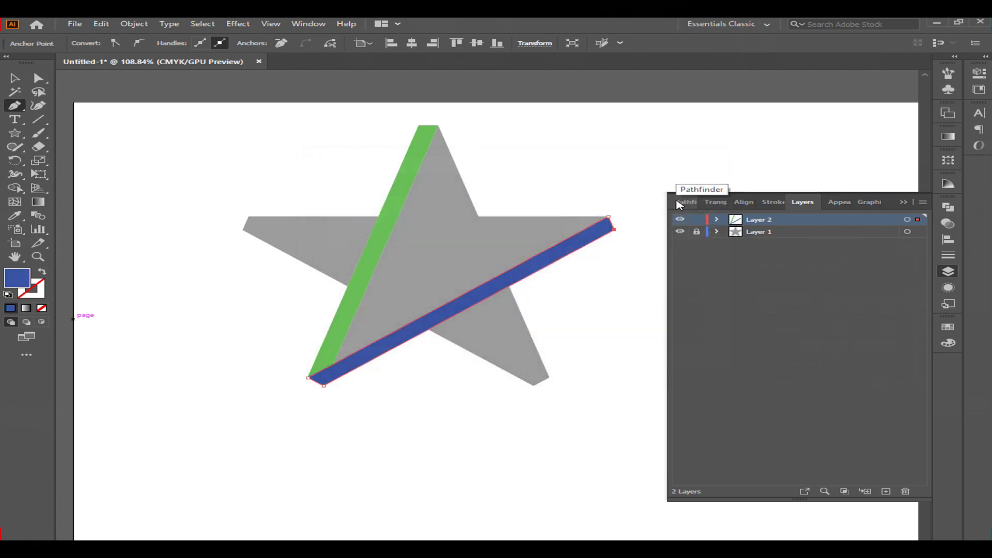
Step: Select both strips and use the Shape Builder to separate the green strip from their overlap at the lower-left tip
{"action": "key", "text": "v"}
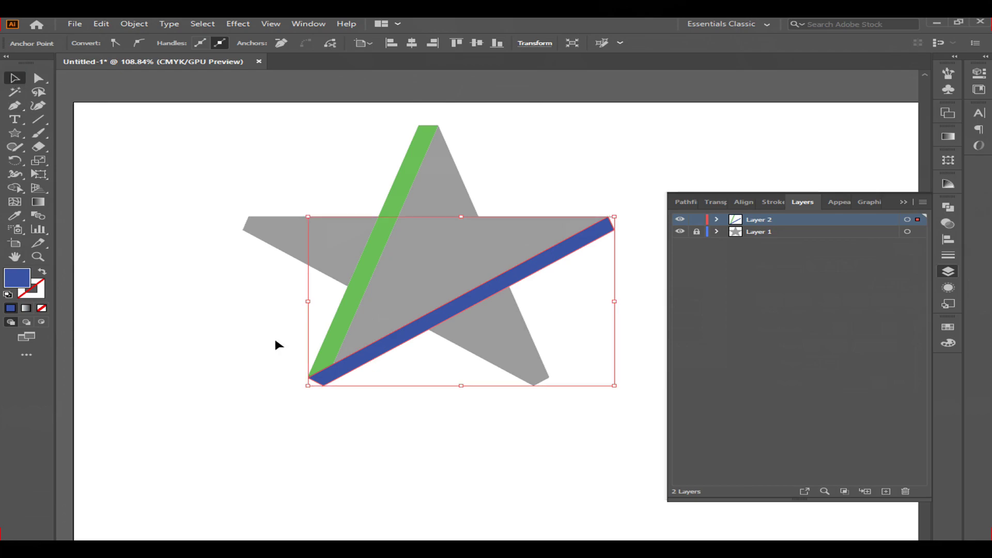
{"action": "left_click_drag", "start_coordinate": [351, 394], "coordinate": [352, 394]}
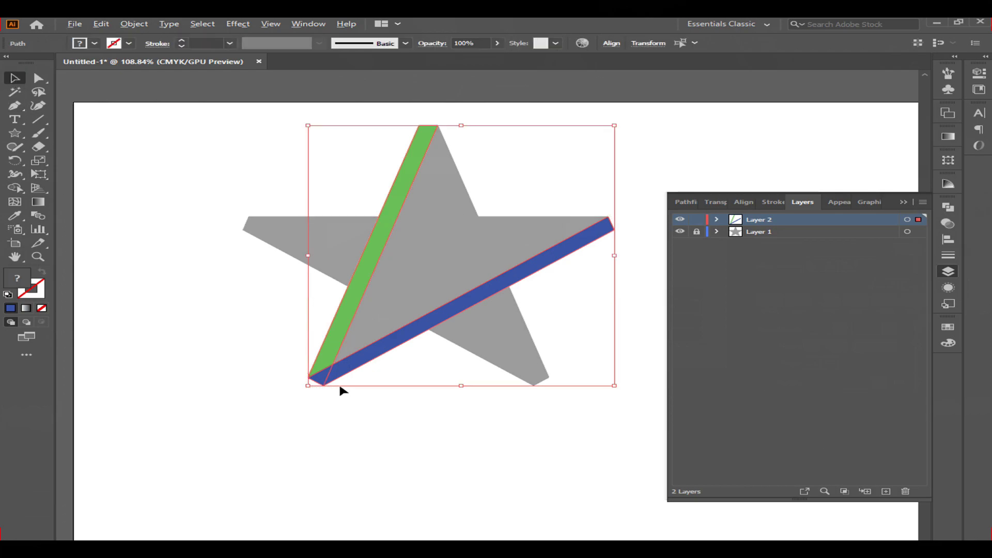
{"action": "scroll", "coordinate": [339, 382], "scroll_direction": "up", "scroll_amount": 4}
{"action": "left_click", "coordinate": [14, 187]}
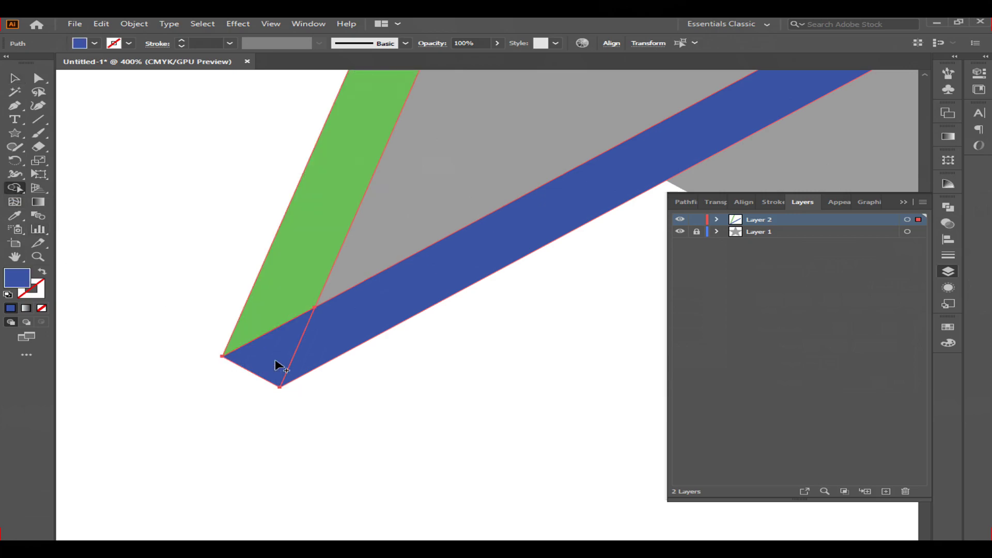
{"action": "left_click", "coordinate": [288, 279]}
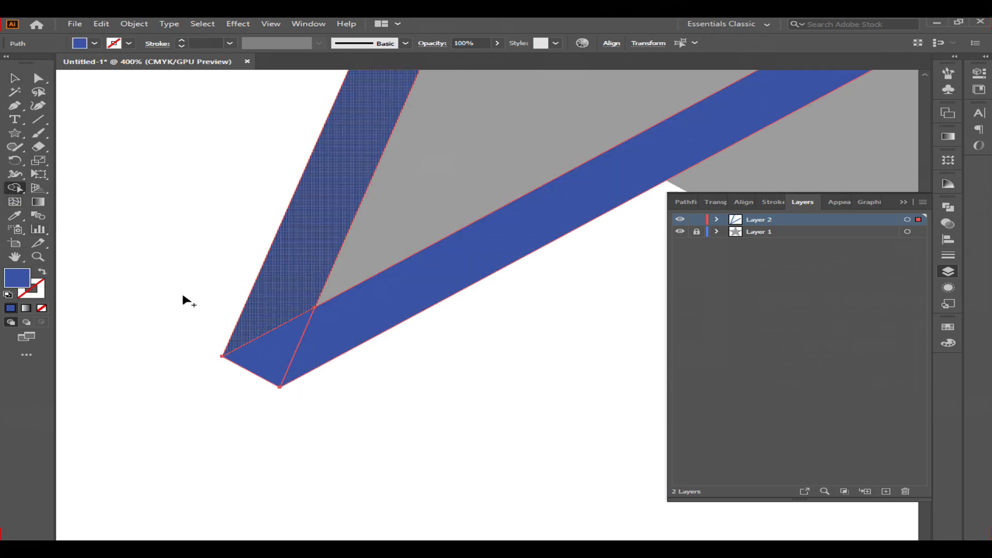
Step: Fill the separated left strip with green (#0FF420)
{"action": "left_click", "coordinate": [15, 79]}
{"action": "left_click", "coordinate": [128, 240]}
{"action": "left_click", "coordinate": [283, 239]}
{"action": "double_click", "coordinate": [18, 279]}
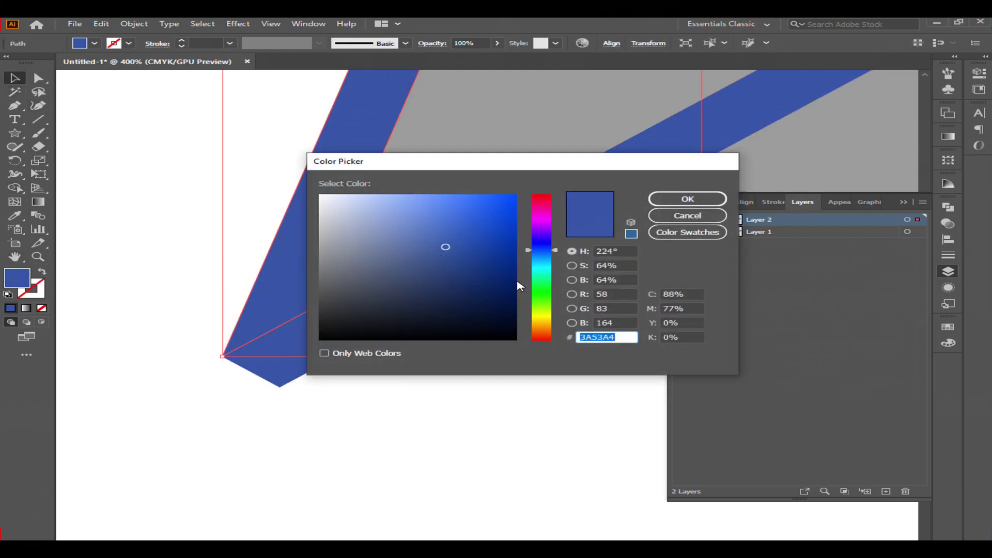
{"action": "left_click", "coordinate": [547, 293]}
{"action": "left_click", "coordinate": [506, 201]}
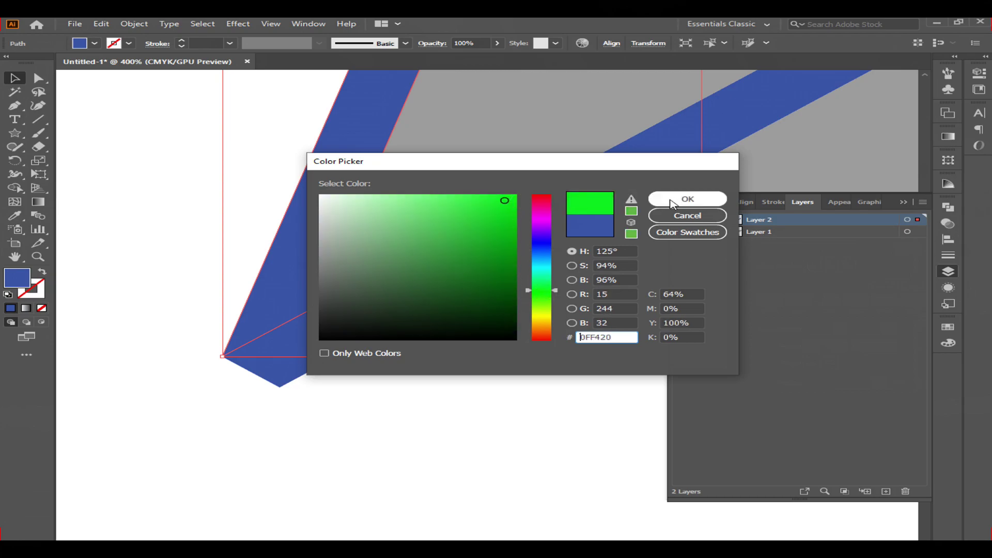
{"action": "left_click", "coordinate": [687, 199]}
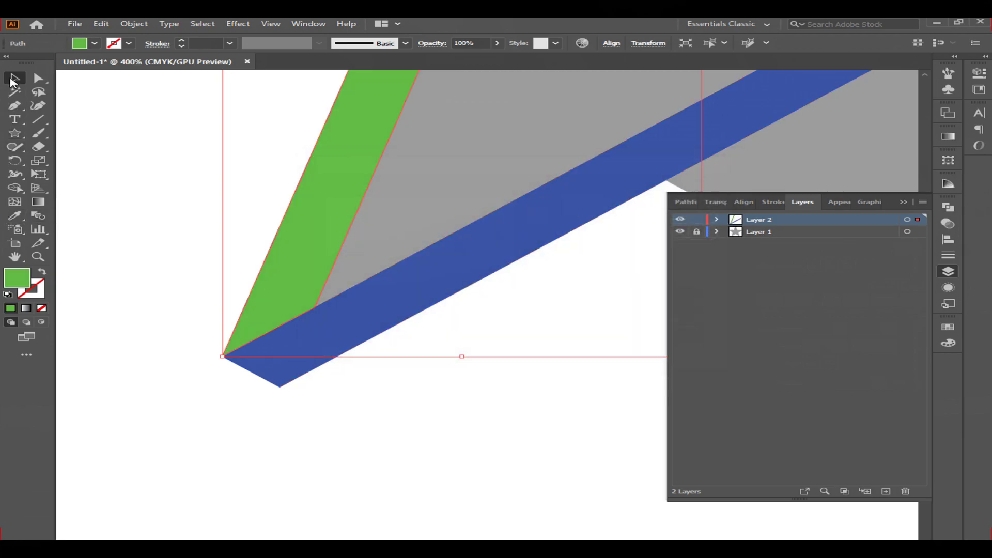
Step: Copy the long blue strip piece next to the overlap and paste the copy in front
{"action": "left_click", "coordinate": [483, 255]}
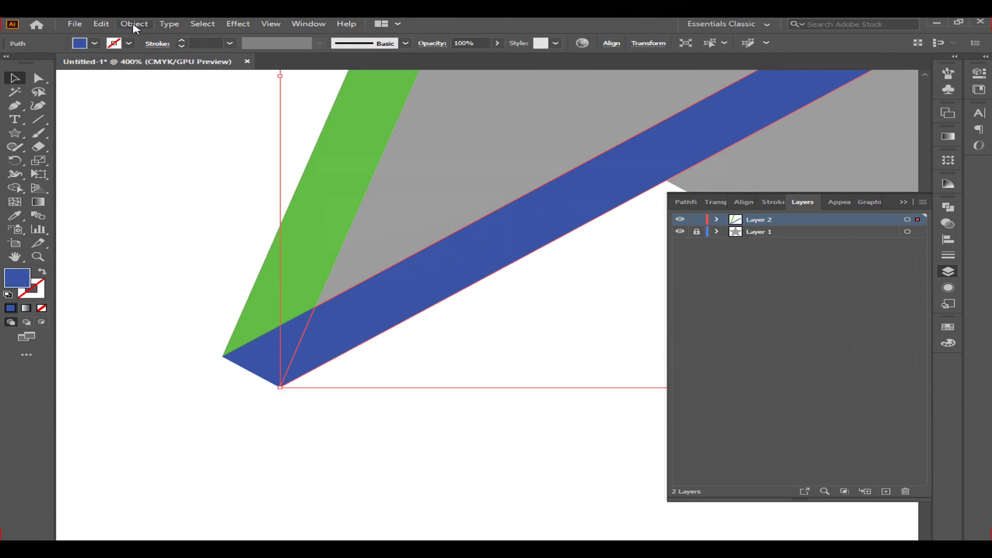
{"action": "left_click", "coordinate": [134, 24]}
{"action": "mouse_move", "coordinate": [101, 24]}
{"action": "left_click", "coordinate": [134, 83]}
{"action": "left_click", "coordinate": [101, 24]}
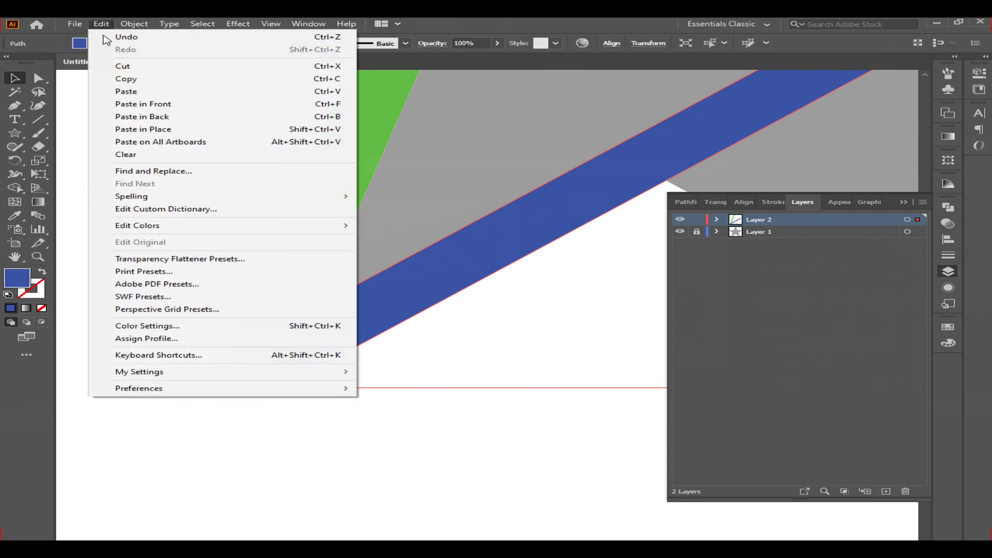
{"action": "left_click", "coordinate": [134, 104]}
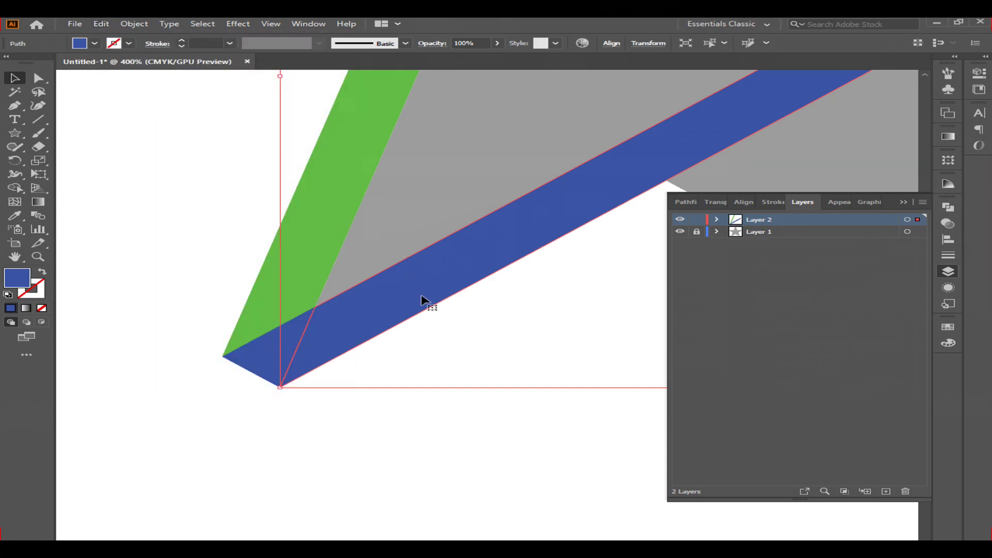
Step: Move the blue copy up against the original strip's upper edge, with its lower corner at the green strip's inner corner
{"action": "left_click_drag", "start_coordinate": [421, 300], "coordinate": [473, 200]}
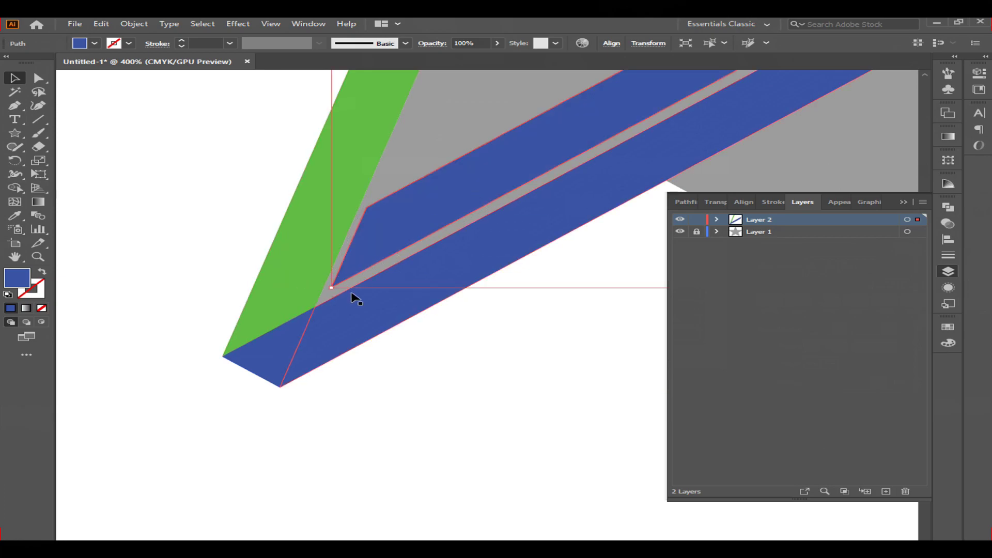
{"action": "key", "text": "a"}
{"action": "left_click_drag", "start_coordinate": [333, 289], "coordinate": [319, 305]}
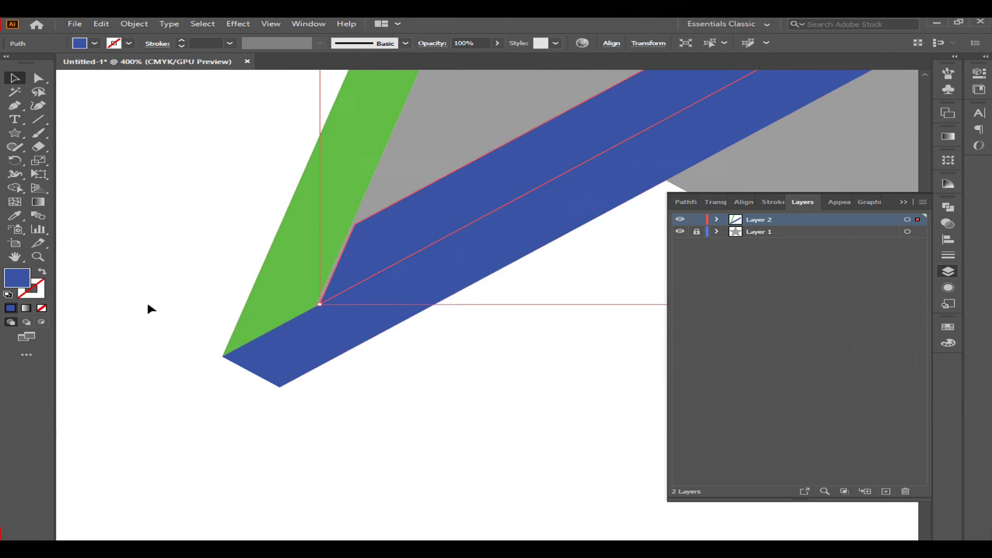
Step: Nudge the blue copy down-left so its lower corner meets the green strip's inner corner and closes the gap between them
{"action": "left_click", "coordinate": [123, 274]}
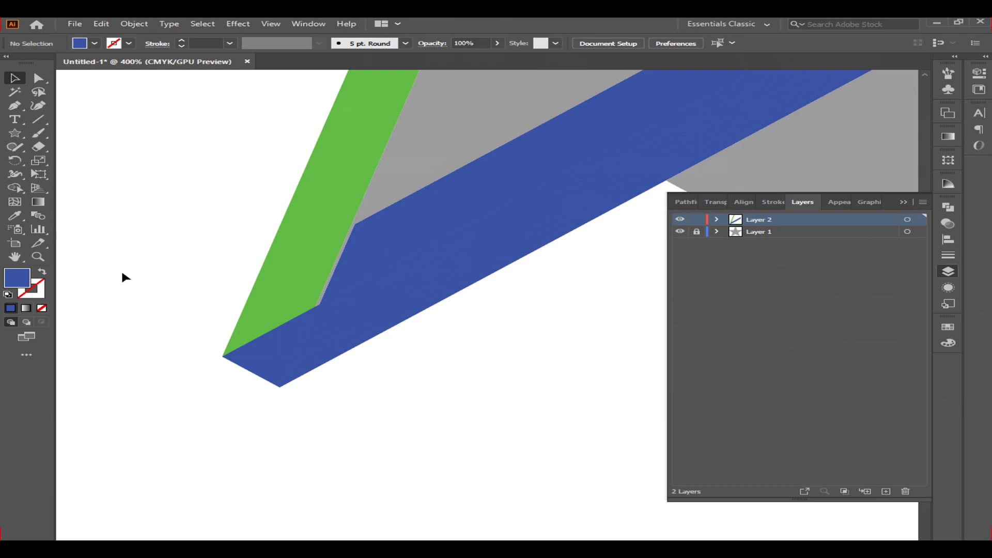
{"action": "left_click", "coordinate": [361, 269]}
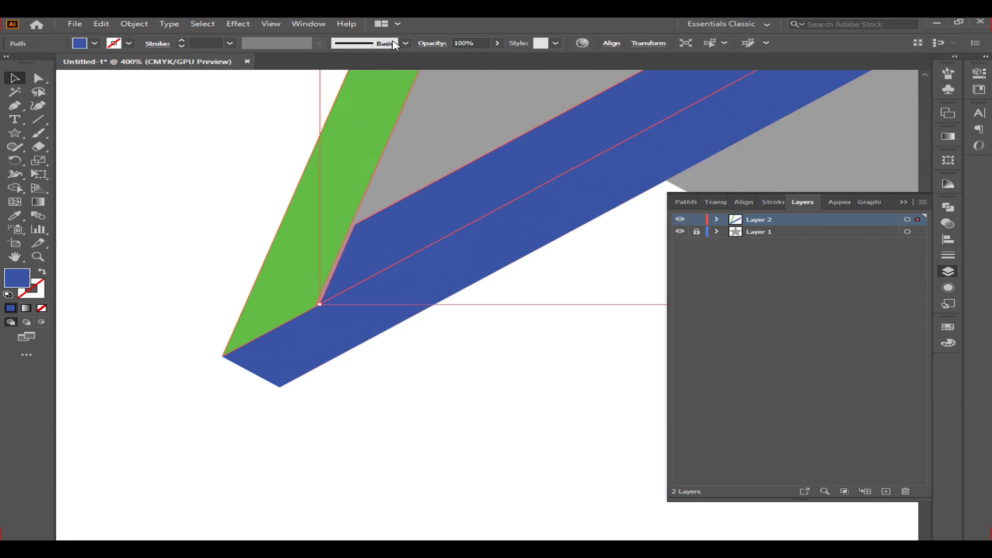
{"action": "scroll", "coordinate": [371, 305], "scroll_direction": "up", "scroll_amount": 4}
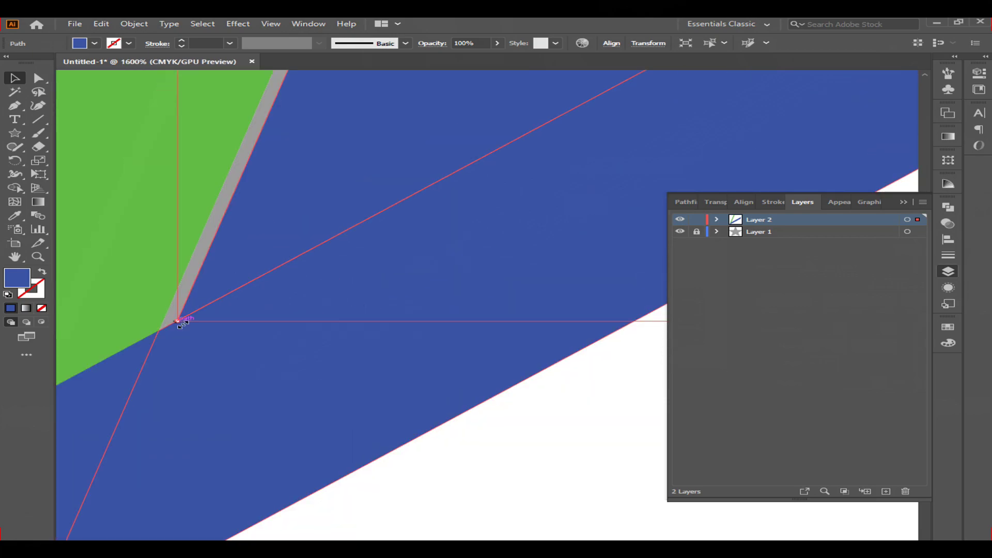
{"action": "left_click_drag", "start_coordinate": [180, 322], "coordinate": [161, 330]}
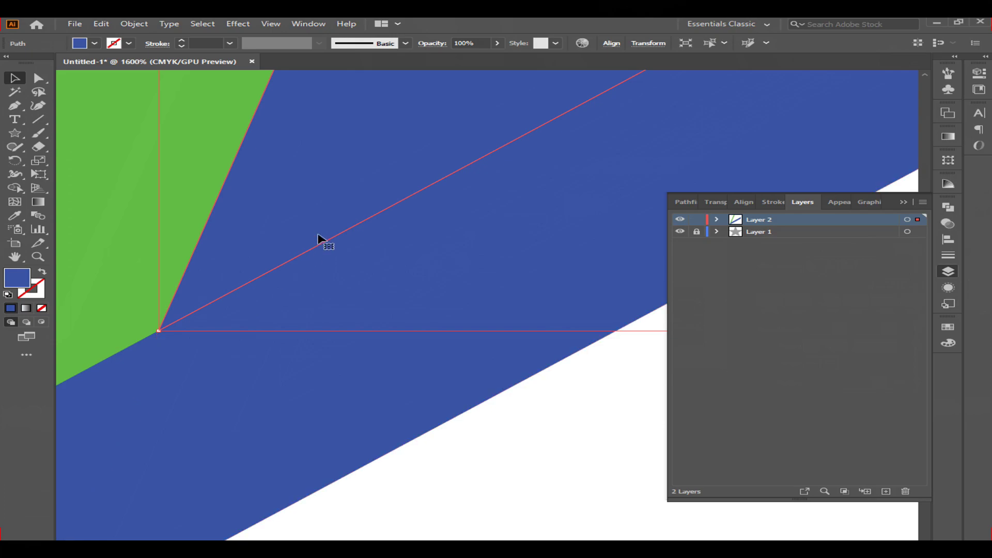
Step: Duplicate the green strip and place the copy inside the star, beside the original and just above the upper blue strip
{"action": "key", "text": "ctrl+minus"}
{"action": "key", "text": "ctrl+minus"}
{"action": "key", "text": "ctrl+minus"}
{"action": "key", "text": "ctrl+minus"}
{"action": "key", "text": "ctrl+minus"}
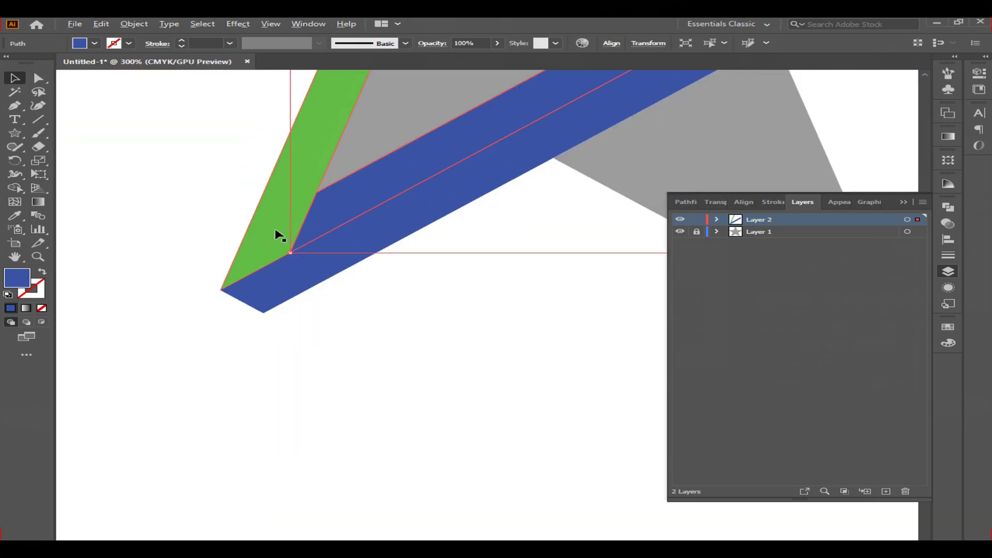
{"action": "left_click", "coordinate": [277, 213]}
{"action": "left_click_drag", "start_coordinate": [277, 214], "coordinate": [389, 95]}
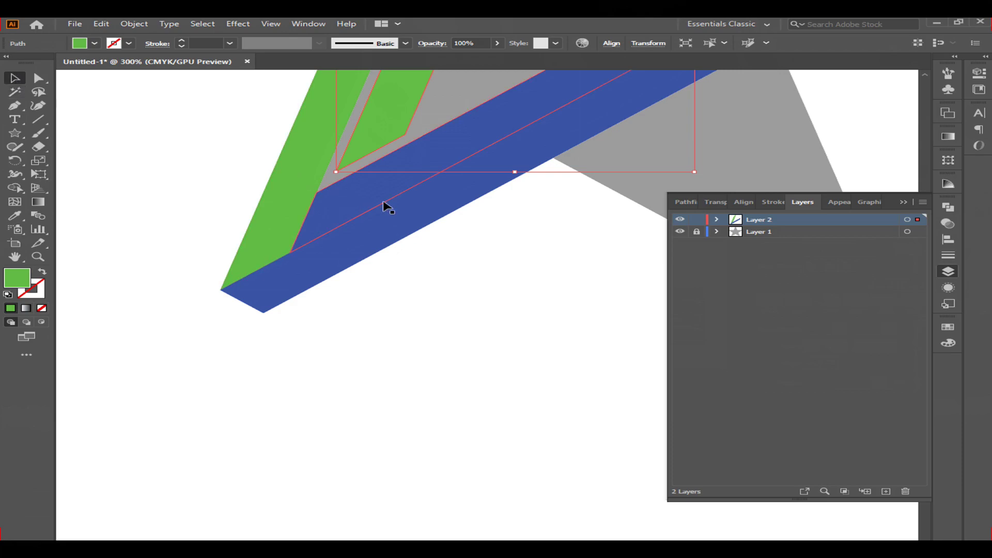
Step: Swap the fills of the upper blue strip and the inner green copy by sampling colours with the Eyedropper tool
{"action": "left_click", "coordinate": [372, 193]}
{"action": "left_click", "coordinate": [14, 215]}
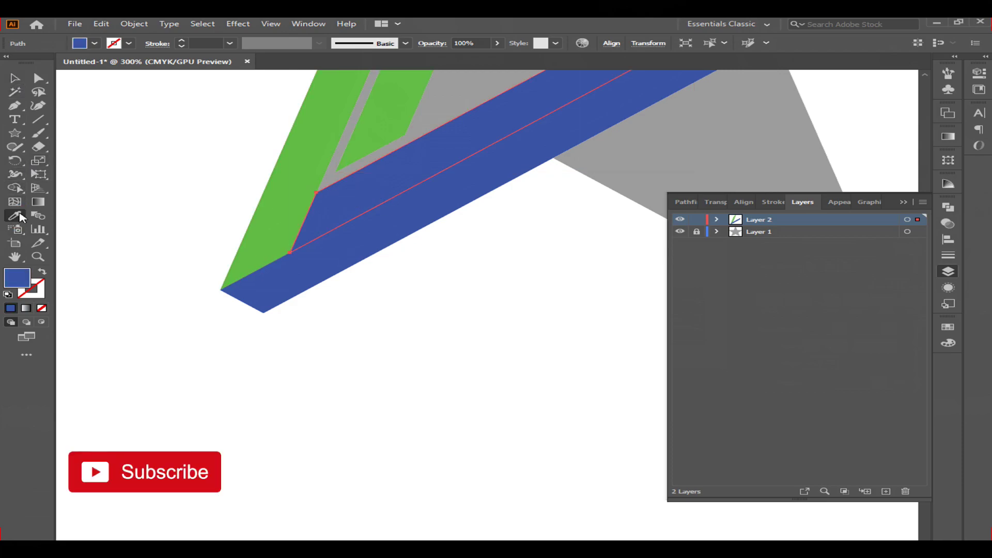
{"action": "left_click", "coordinate": [392, 119]}
{"action": "left_click", "coordinate": [14, 78]}
{"action": "left_click", "coordinate": [388, 118]}
{"action": "left_click", "coordinate": [15, 216]}
{"action": "left_click", "coordinate": [339, 250]}
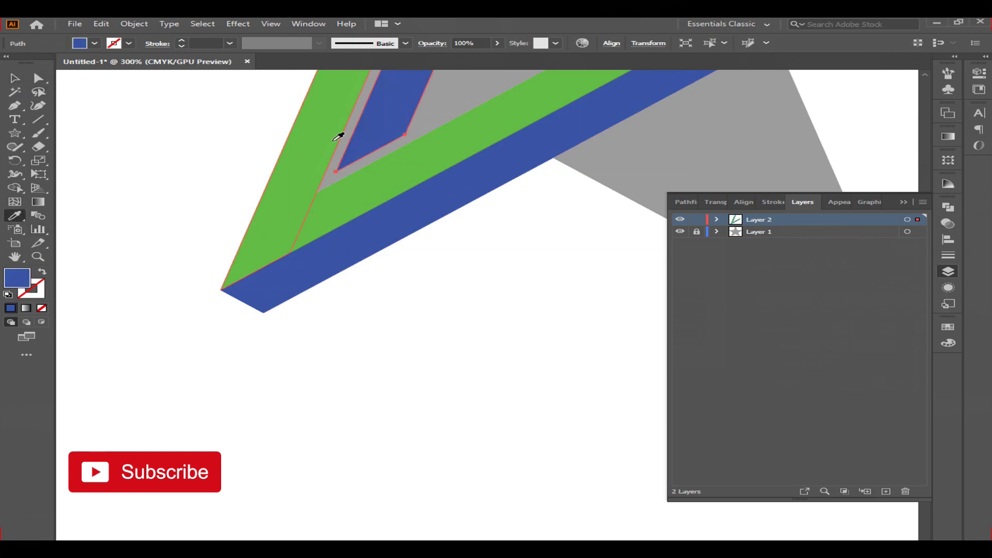
Step: Move the inner blue strip so its lower corner fits into the inner corner where the two green strips meet
{"action": "left_click", "coordinate": [14, 78]}
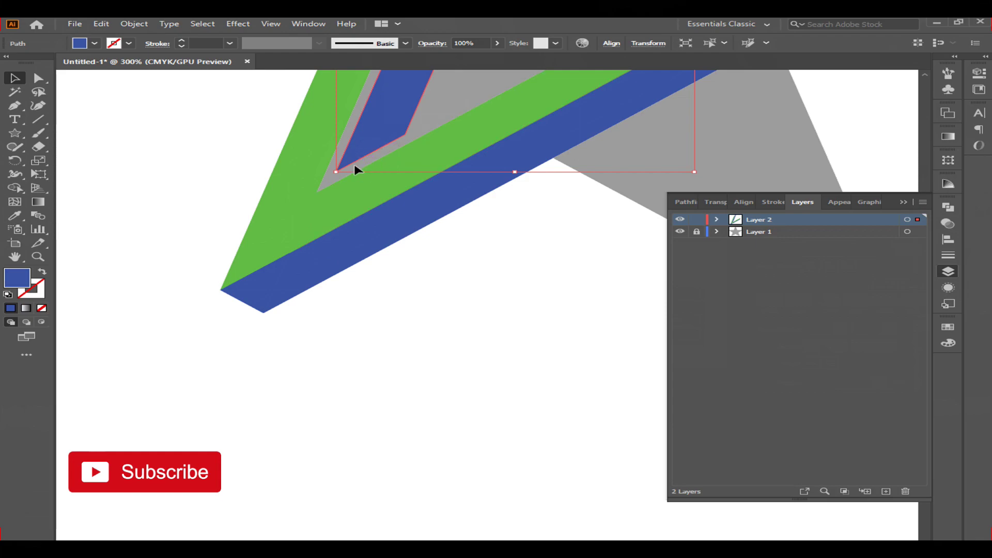
{"action": "scroll", "coordinate": [320, 194], "scroll_direction": "up", "scroll_amount": 3}
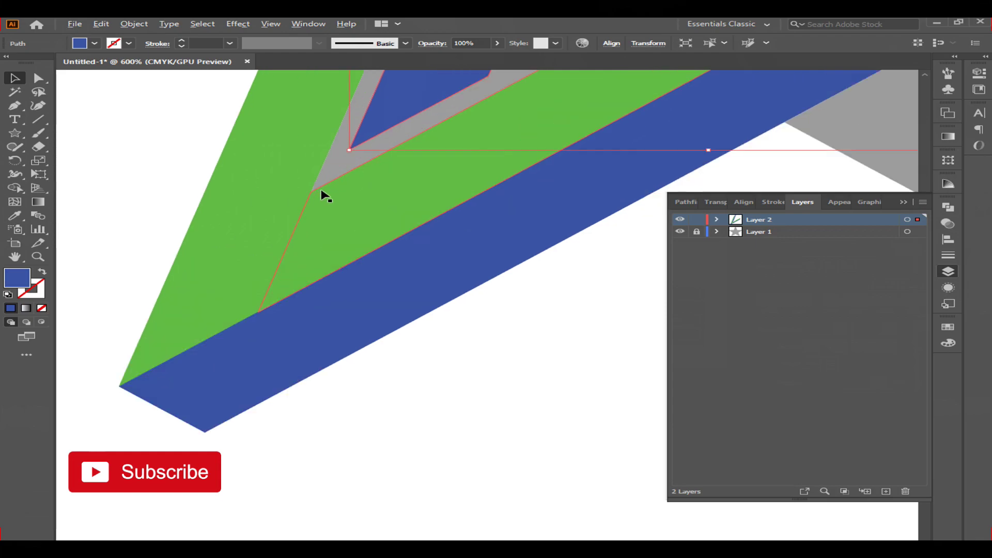
{"action": "left_click_drag", "start_coordinate": [361, 137], "coordinate": [311, 187]}
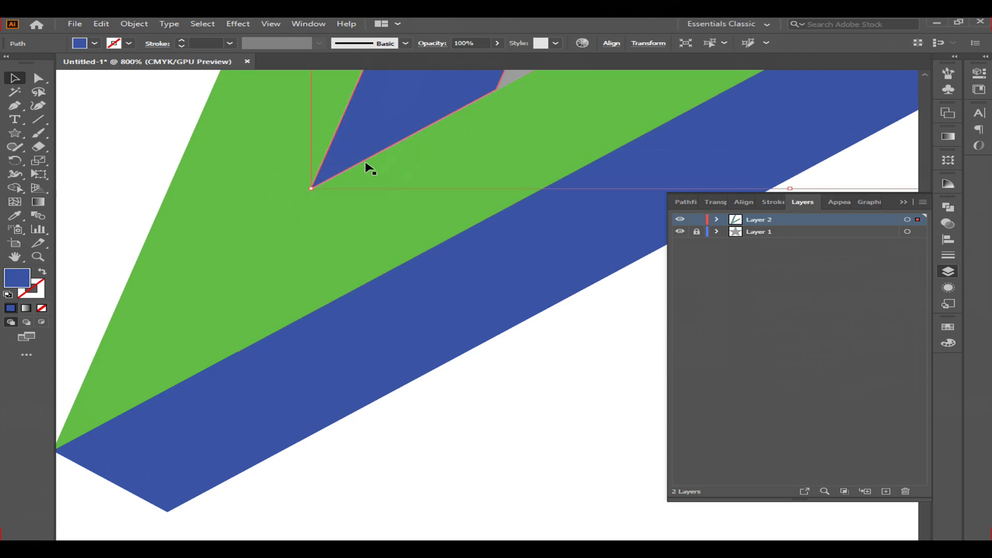
Step: Draw a straight line from the lower corner of the star's left tip to the lower corner of its lower-right tip
{"action": "scroll", "coordinate": [365, 160], "scroll_direction": "down", "scroll_amount": 5}
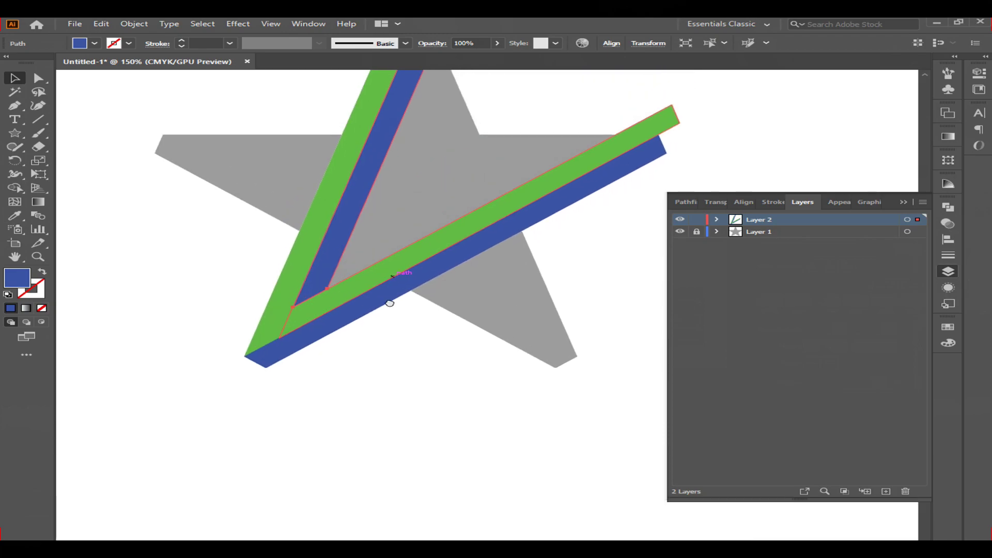
{"action": "left_click_drag", "start_coordinate": [389, 303], "coordinate": [392, 357]}
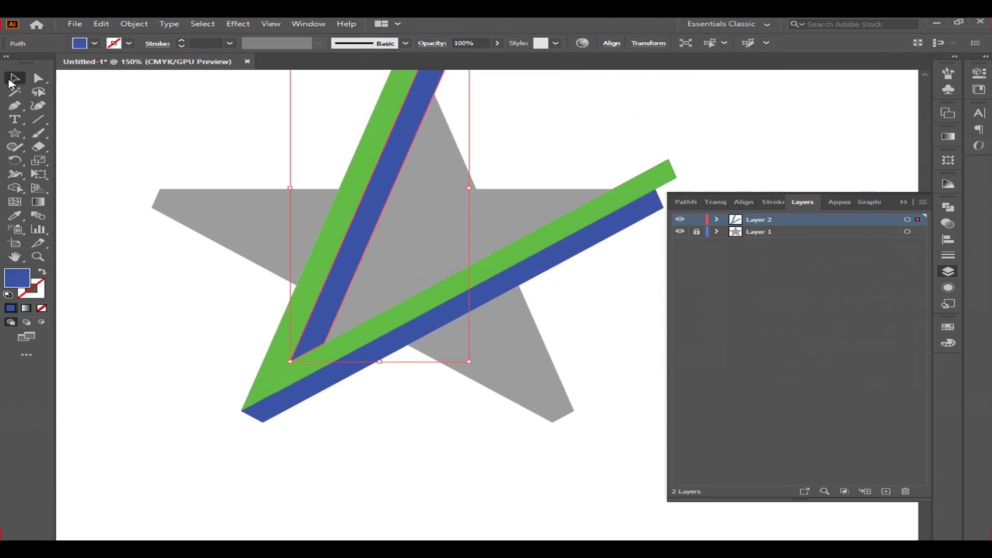
{"action": "left_click", "coordinate": [147, 256]}
{"action": "left_click", "coordinate": [337, 235]}
{"action": "key", "text": "a"}
{"action": "left_click", "coordinate": [364, 238]}
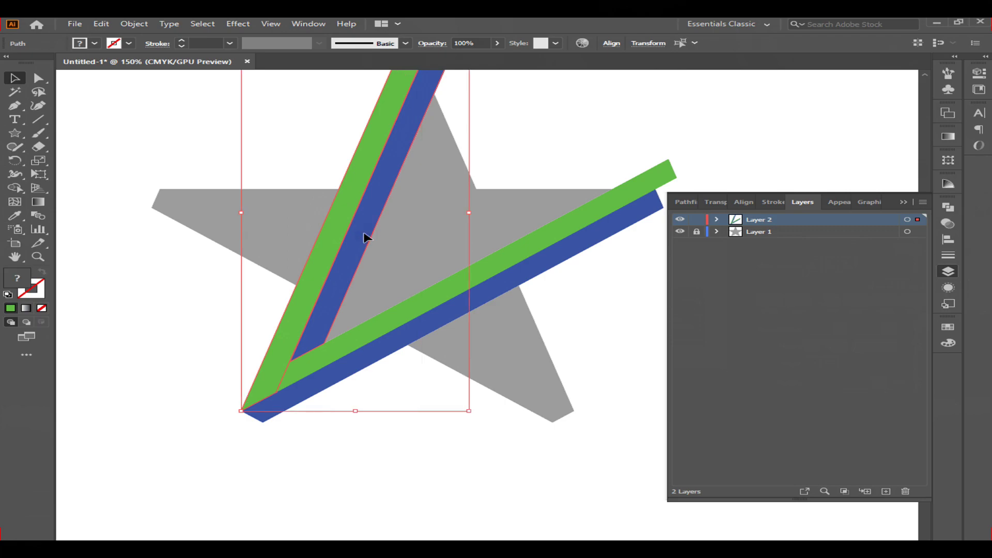
{"action": "left_click", "coordinate": [39, 120]}
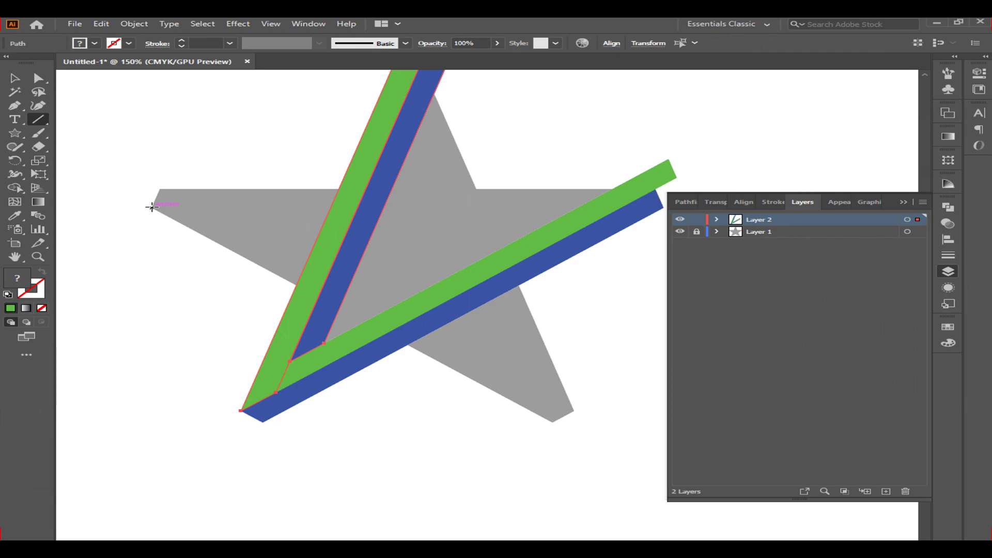
{"action": "left_click_drag", "start_coordinate": [152, 208], "coordinate": [552, 423]}
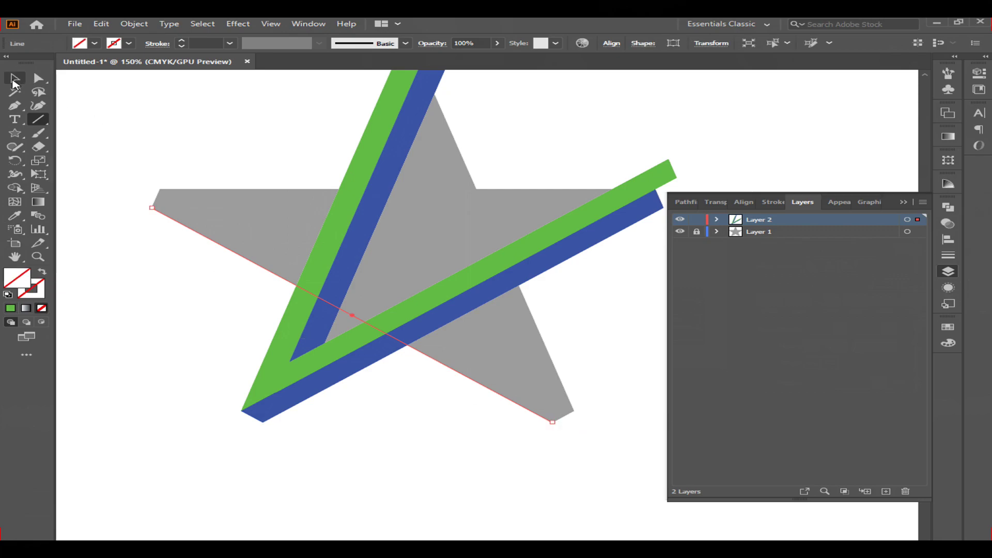
Step: Use the Shape Builder with the line to cut away the upper parts of the left green and blue strips, and remove the line
{"action": "left_click", "coordinate": [13, 78]}
{"action": "left_click", "coordinate": [354, 187], "text": "shift"}
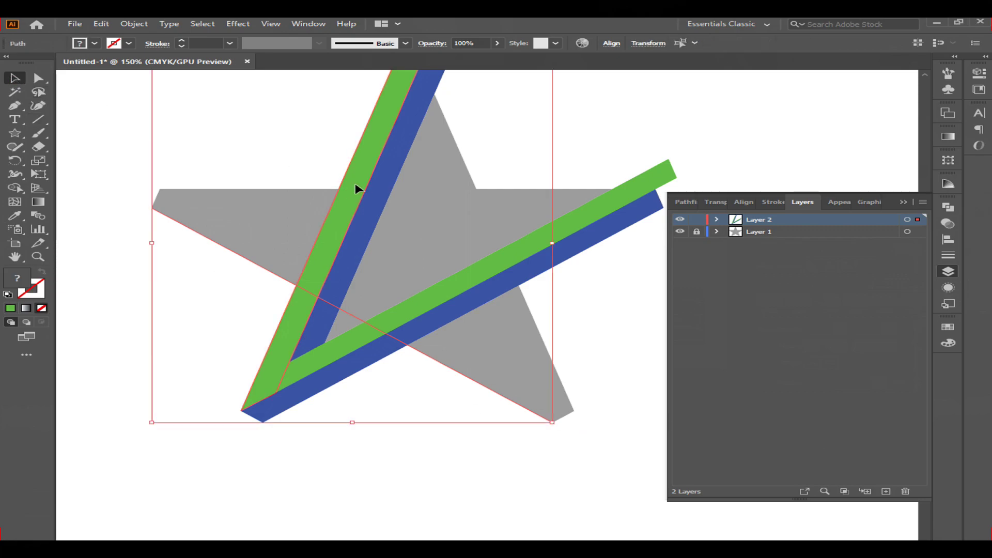
{"action": "left_click", "coordinate": [17, 189]}
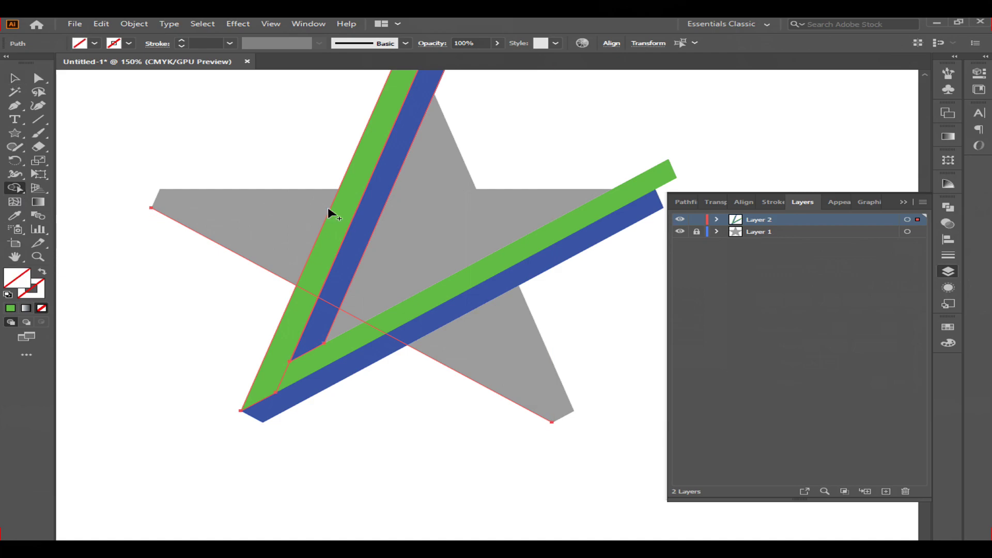
{"action": "left_click_drag", "start_coordinate": [317, 217], "coordinate": [392, 249], "text": "alt"}
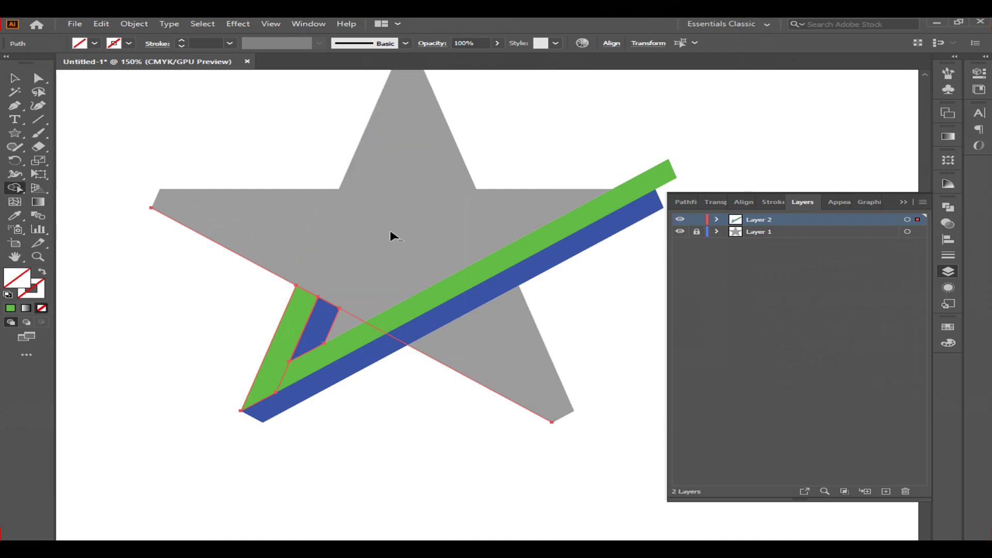
{"action": "left_click", "coordinate": [262, 264], "text": "alt"}
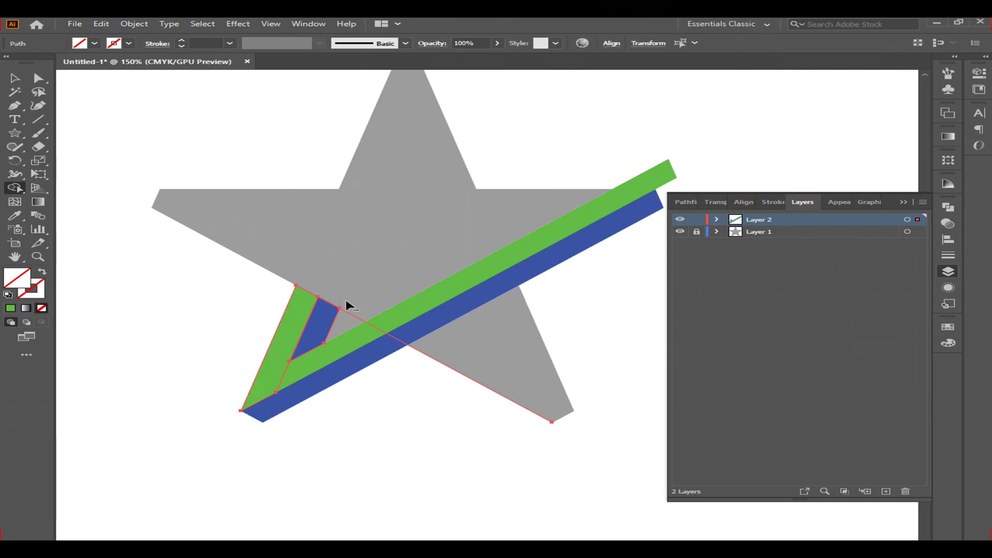
{"action": "left_click", "coordinate": [346, 316], "text": "alt"}
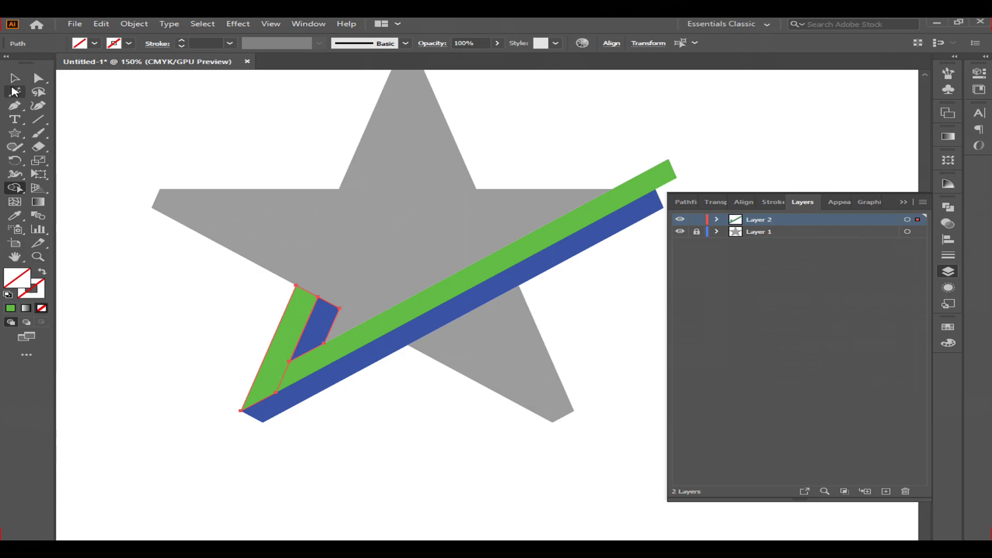
{"action": "key", "text": "v"}
{"action": "left_click", "coordinate": [650, 343]}
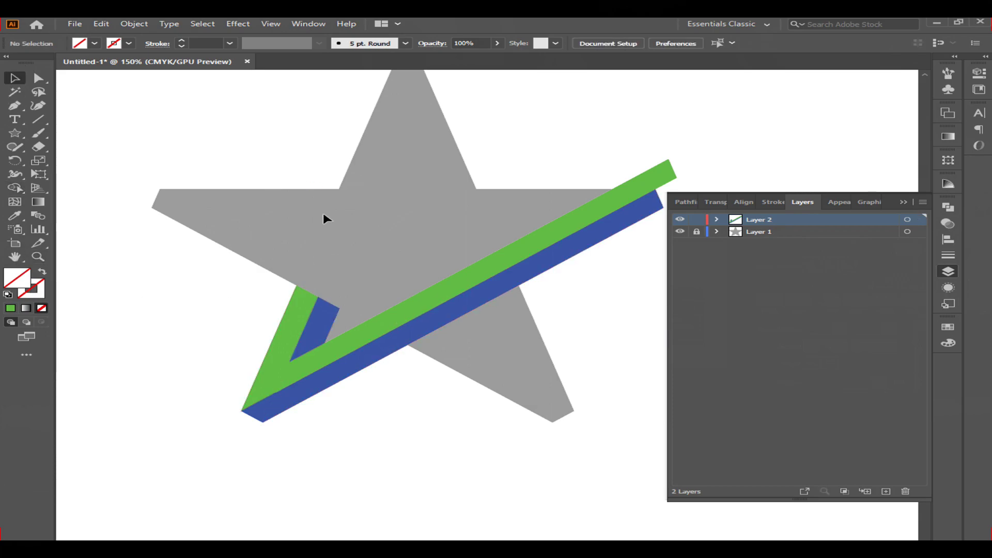
Step: Trace a closed strip with the Pen tool from the star's flat top tip to the end of its lower-right tip
{"action": "left_click_drag", "start_coordinate": [400, 217], "coordinate": [397, 247]}
{"action": "left_click", "coordinate": [16, 106]}
{"action": "left_click", "coordinate": [394, 89]}
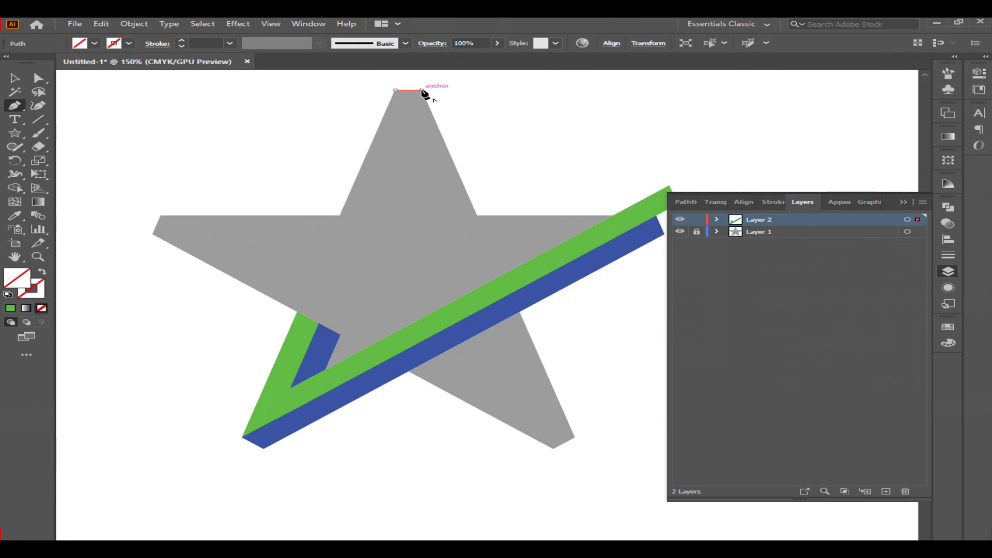
{"action": "left_click", "coordinate": [421, 90]}
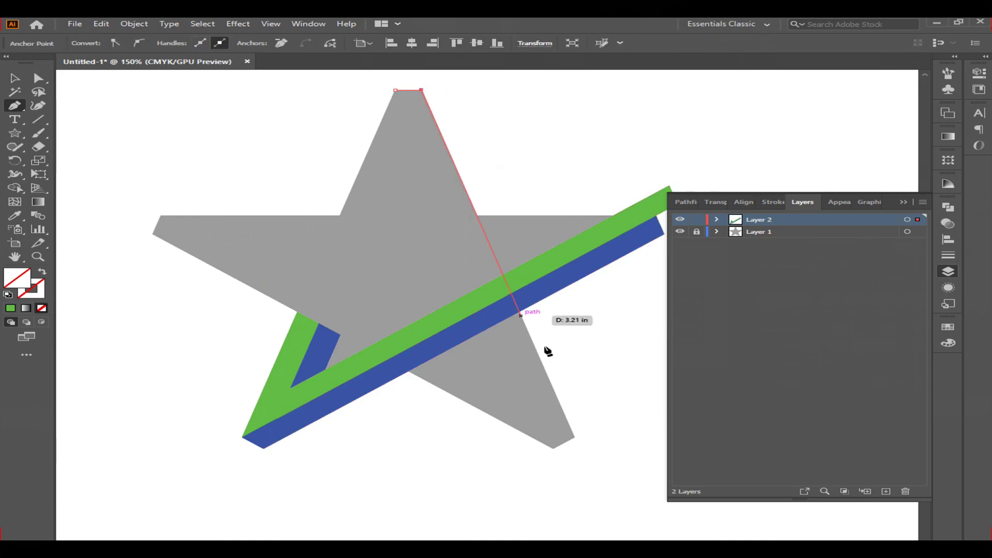
{"action": "left_click", "coordinate": [573, 437]}
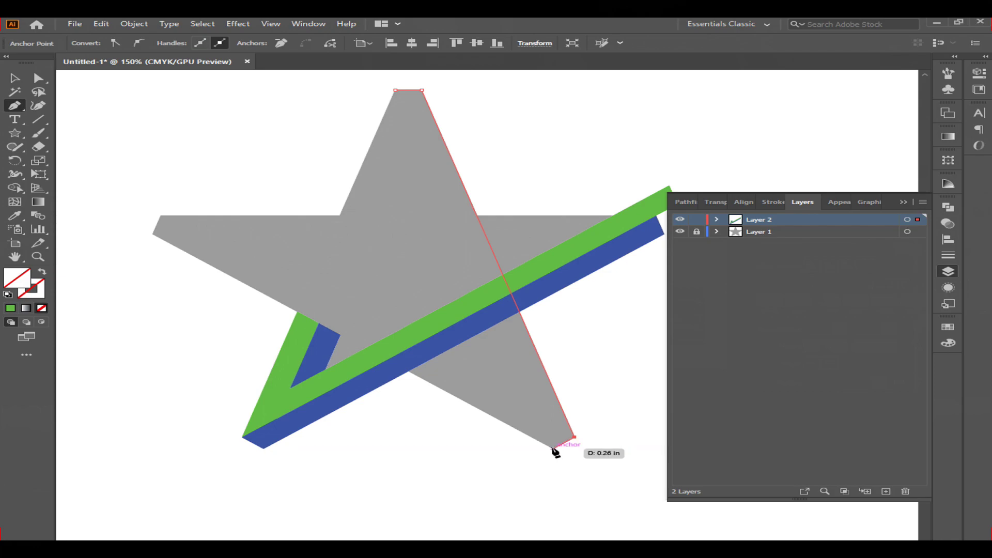
{"action": "left_click", "coordinate": [552, 448]}
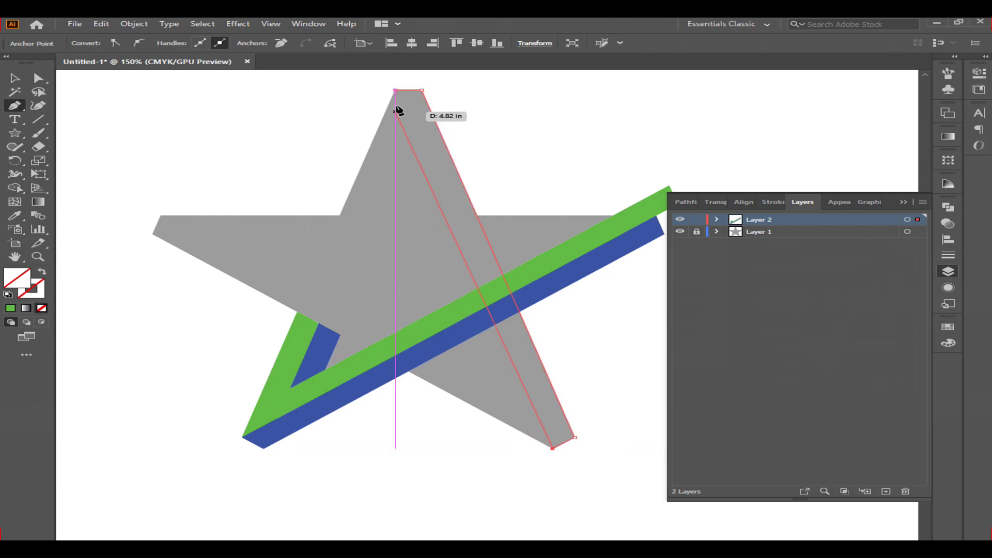
{"action": "left_click", "coordinate": [396, 90]}
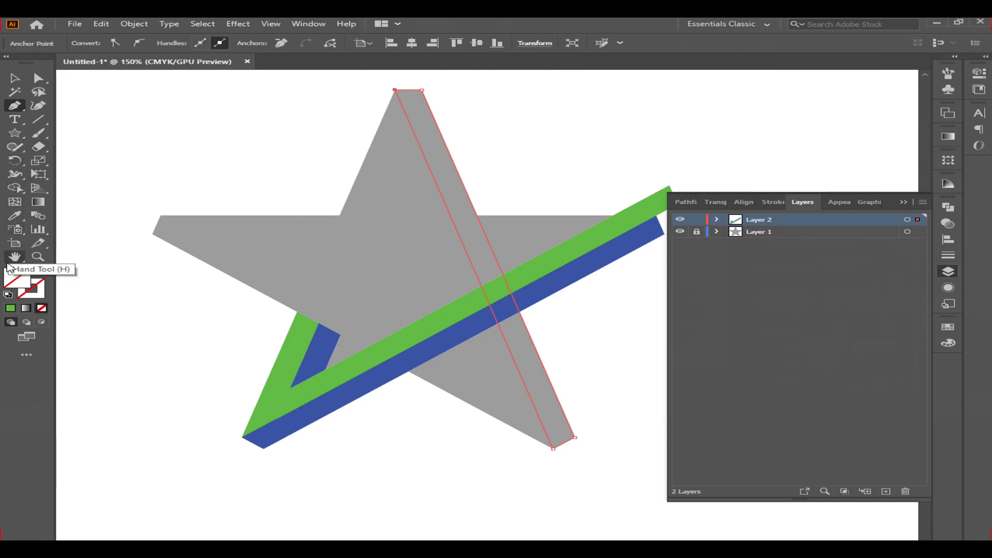
Step: Fill the new strip with a bright cyan at a hue of 190°
{"action": "double_click", "coordinate": [13, 276]}
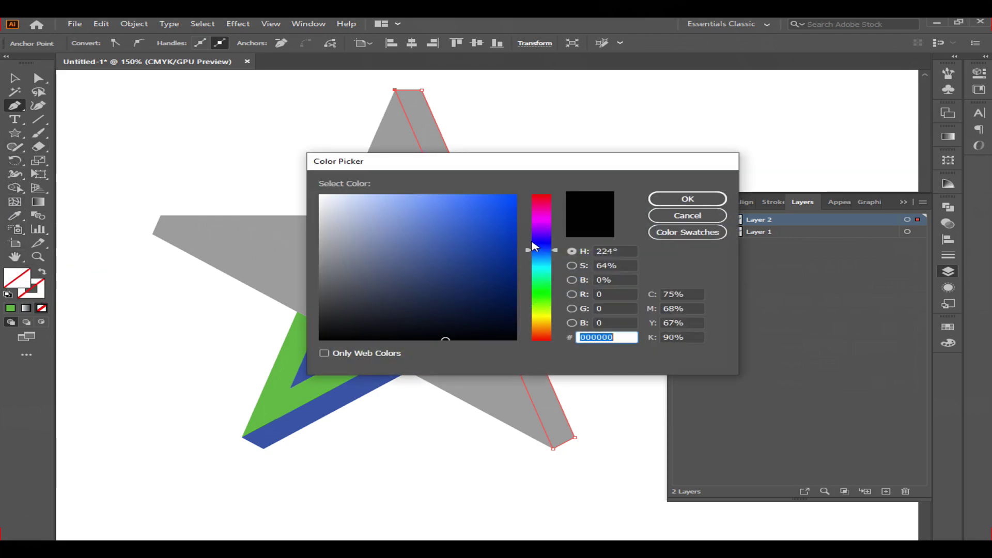
{"action": "left_click", "coordinate": [545, 267]}
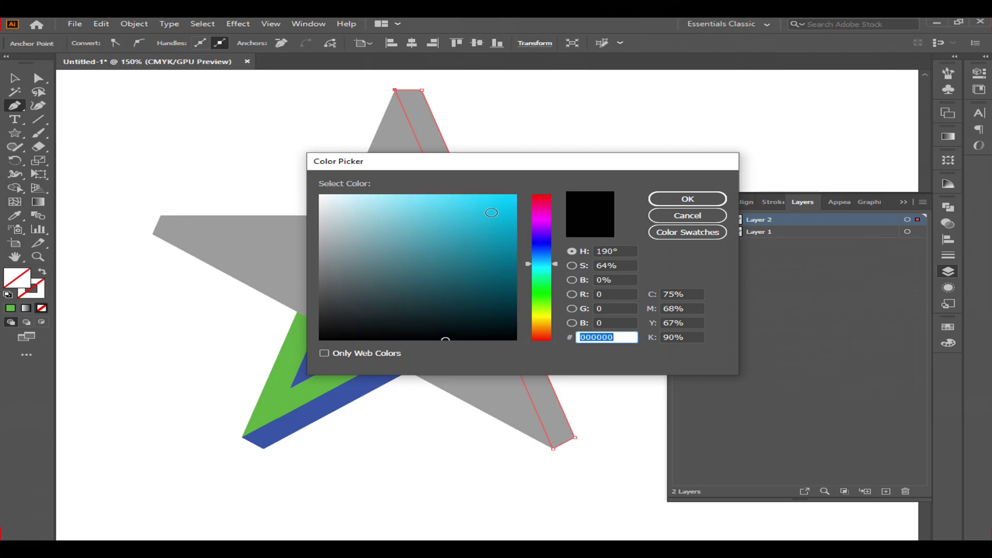
{"action": "left_click", "coordinate": [504, 202]}
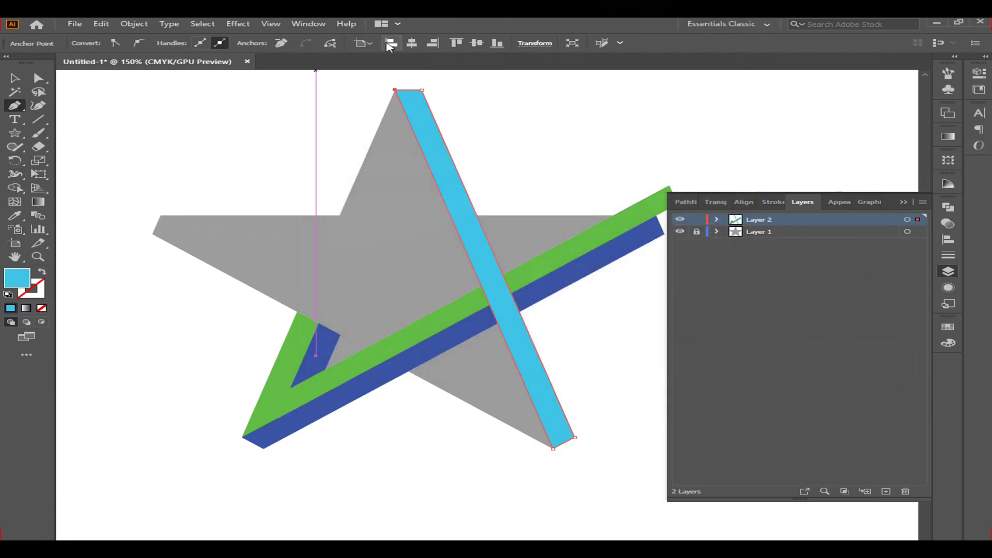
Step: Lower the cyan strip's opacity to 47% and keep the strip selected
{"action": "left_click", "coordinate": [949, 224]}
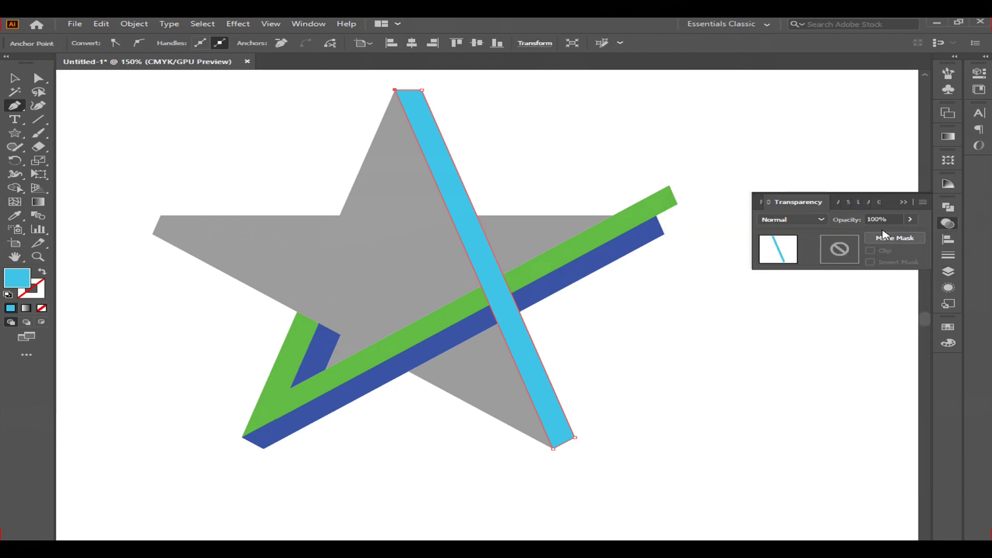
{"action": "left_click", "coordinate": [909, 219]}
{"action": "left_click_drag", "start_coordinate": [906, 233], "coordinate": [876, 233]}
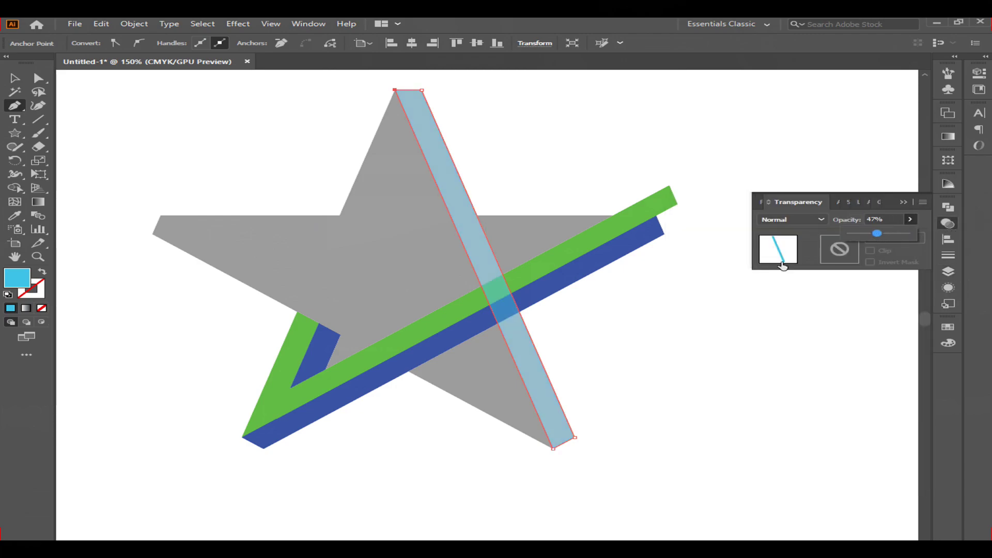
{"action": "left_click", "coordinate": [17, 84]}
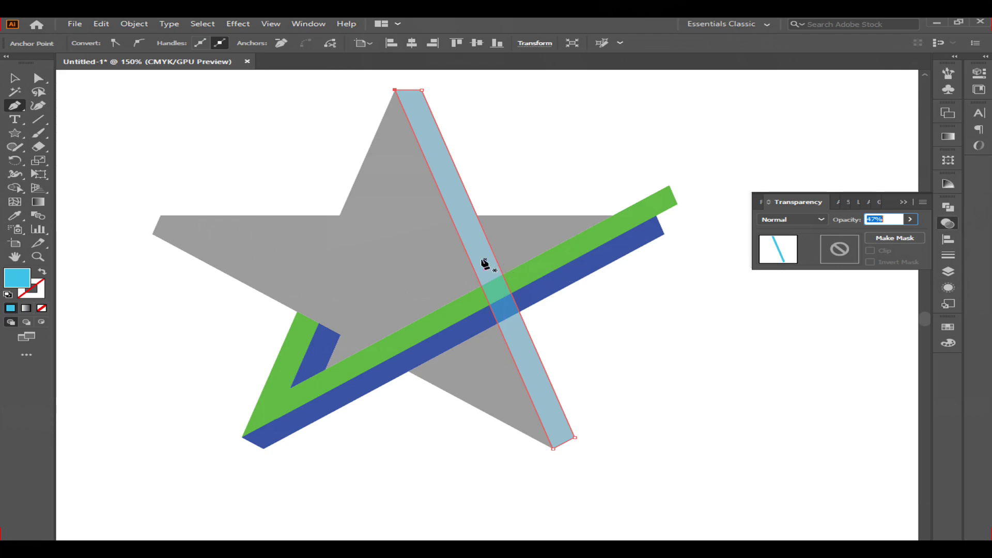
{"action": "left_click", "coordinate": [480, 258]}
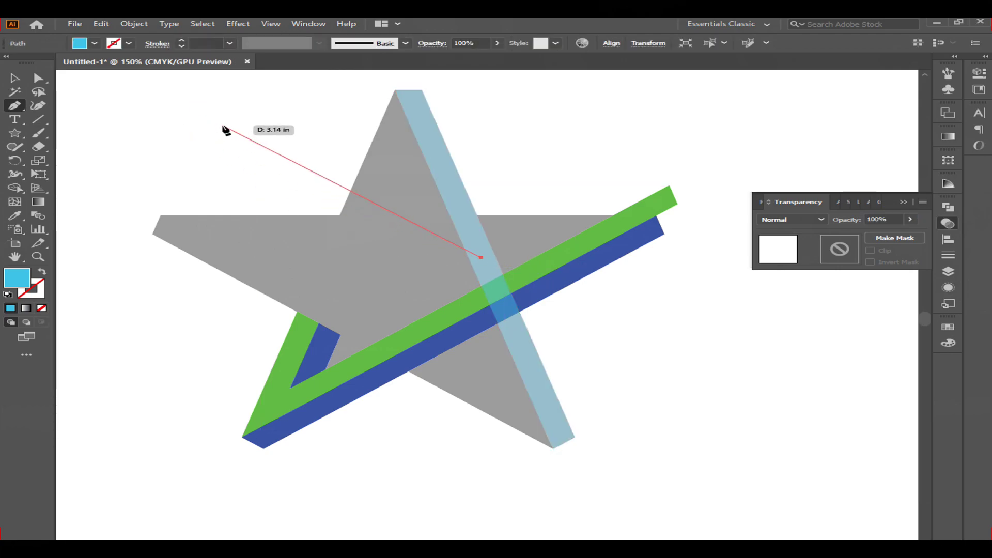
{"action": "key", "text": "ctrl+z"}
{"action": "left_click", "coordinate": [15, 78]}
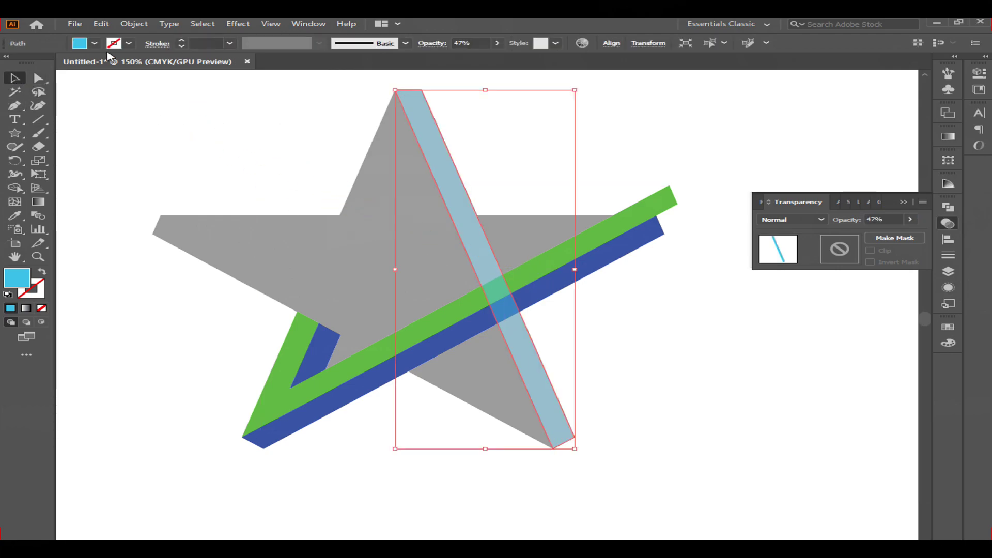
Step: Paste a copy of the cyan strip in front and place it edge to edge along the original's left side, corners meeting at the lower tip
{"action": "left_click", "coordinate": [101, 24]}
{"action": "left_click", "coordinate": [116, 78]}
{"action": "left_click", "coordinate": [101, 24]}
{"action": "left_click", "coordinate": [122, 105]}
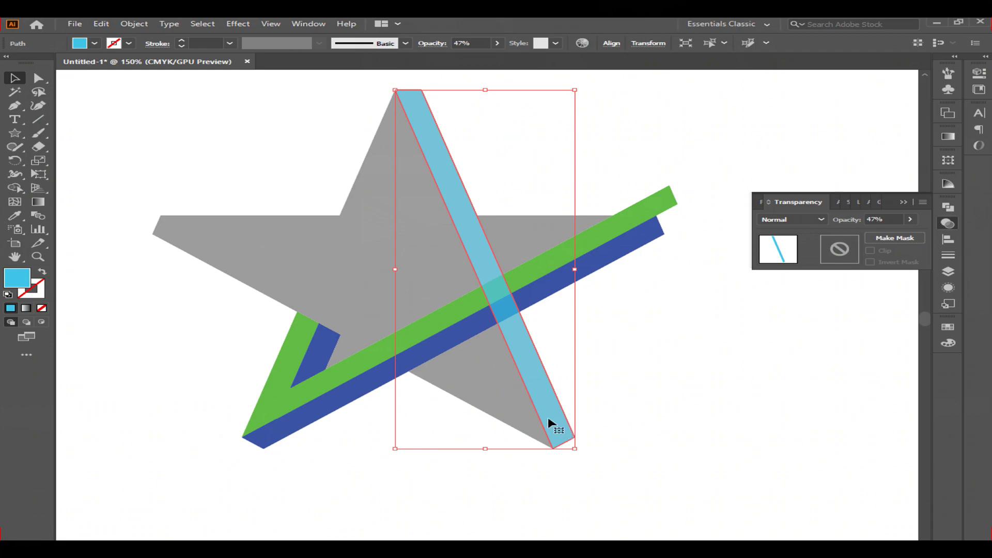
{"action": "left_click_drag", "start_coordinate": [549, 420], "coordinate": [520, 432]}
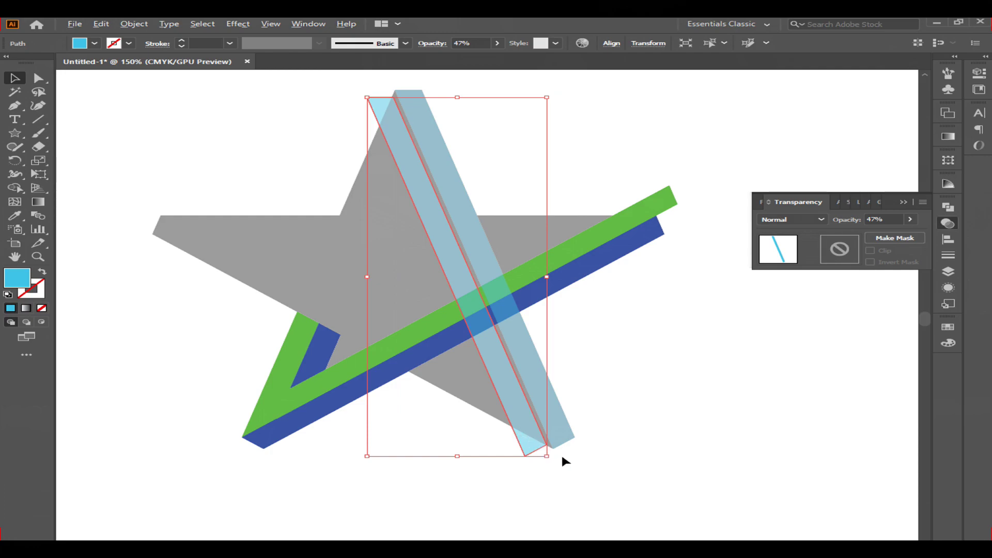
{"action": "scroll", "coordinate": [561, 453], "scroll_direction": "up", "scroll_amount": 6}
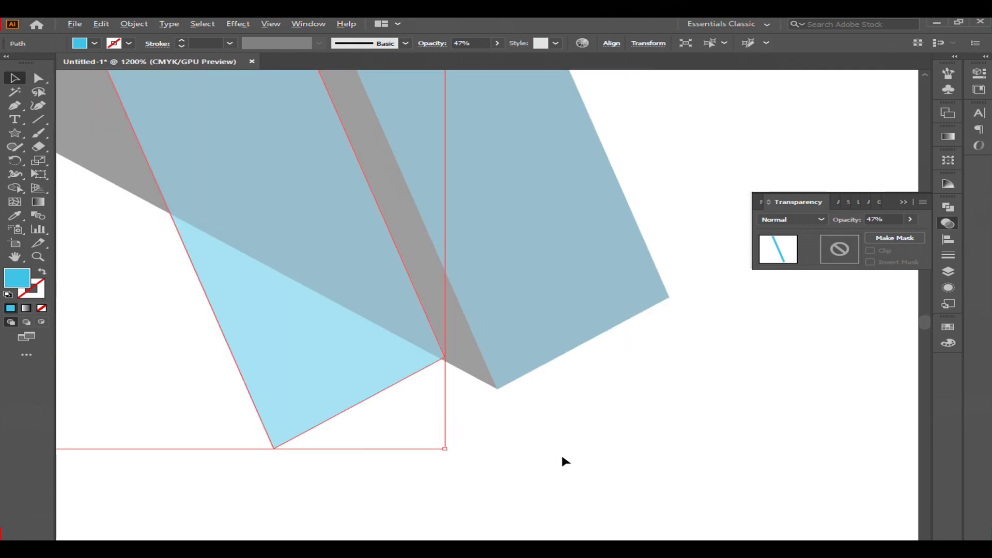
{"action": "left_click", "coordinate": [442, 362], "text": "ctrl"}
{"action": "left_click_drag", "start_coordinate": [445, 361], "coordinate": [498, 392]}
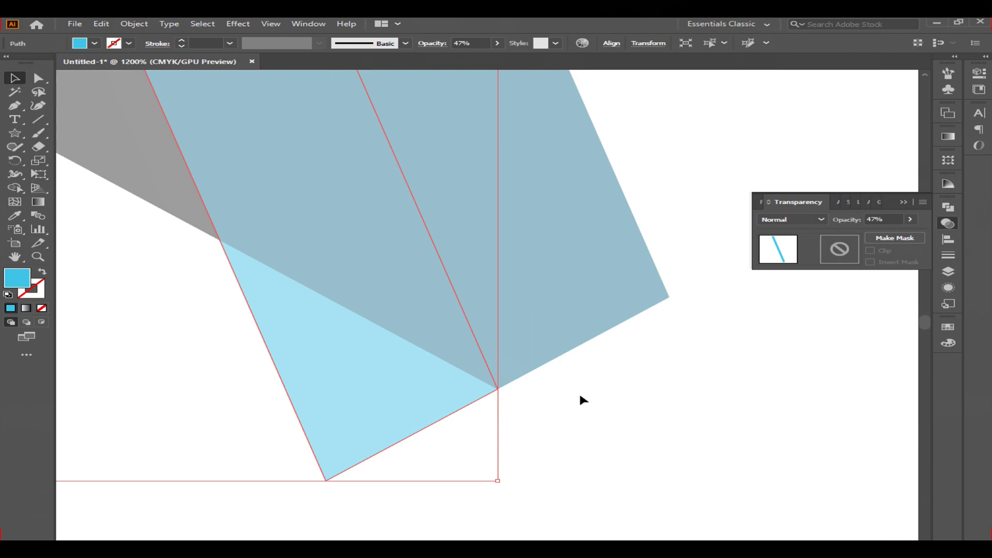
{"action": "scroll", "coordinate": [580, 396], "scroll_direction": "down", "scroll_amount": 8}
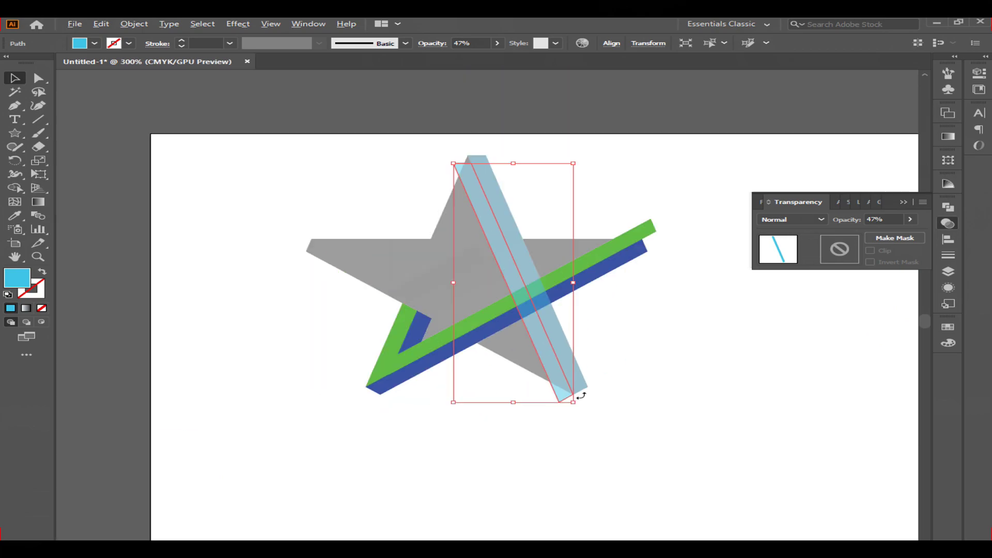
{"action": "scroll", "coordinate": [579, 395], "scroll_direction": "up", "scroll_amount": 3}
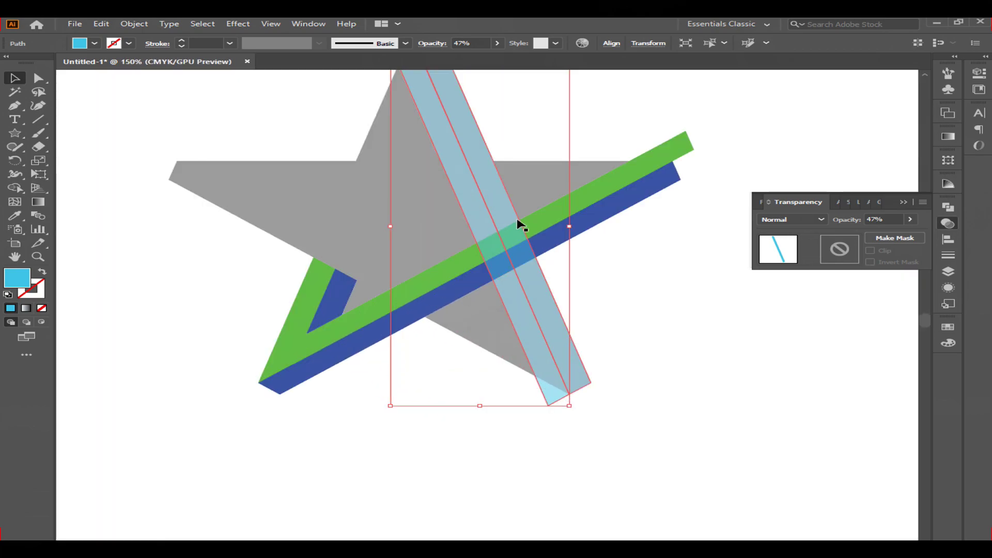
Step: Use the Shape Builder to cut away the long green and blue strips from their crossing with the two cyan strips out to the right tip
{"action": "left_click", "coordinate": [162, 116]}
{"action": "left_click", "coordinate": [491, 178]}
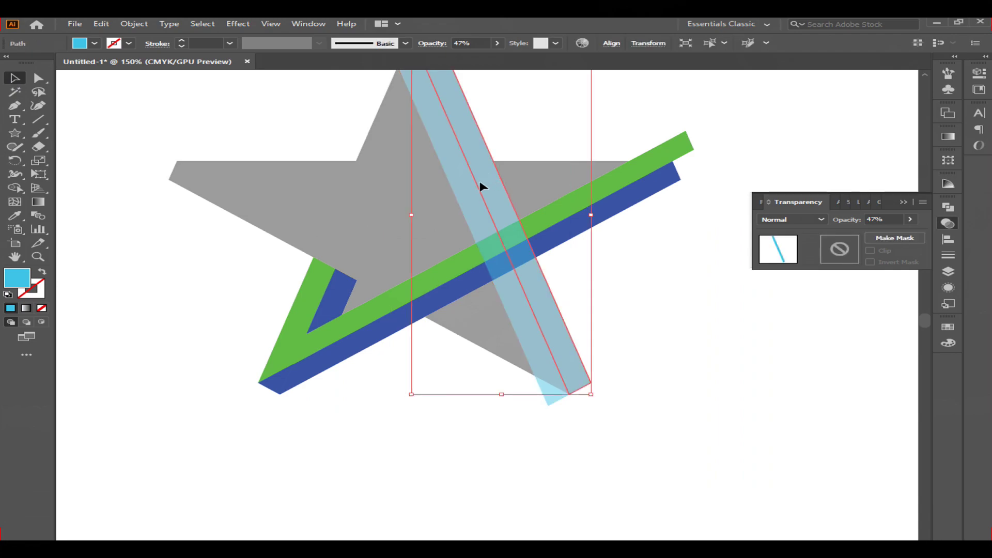
{"action": "left_click", "coordinate": [472, 195], "text": "shift"}
{"action": "left_click", "coordinate": [588, 202], "text": "shift"}
{"action": "left_click", "coordinate": [604, 212], "text": "shift"}
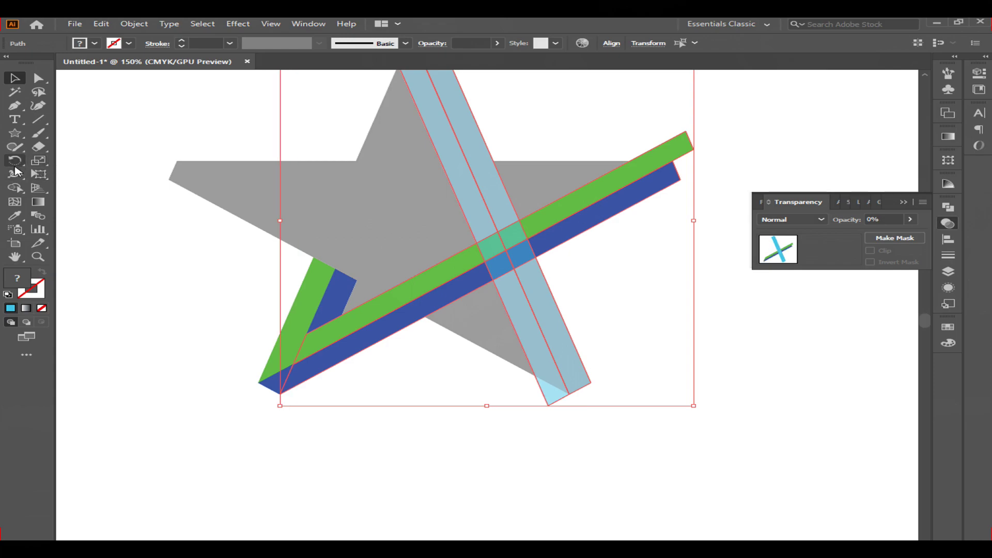
{"action": "left_click", "coordinate": [23, 187]}
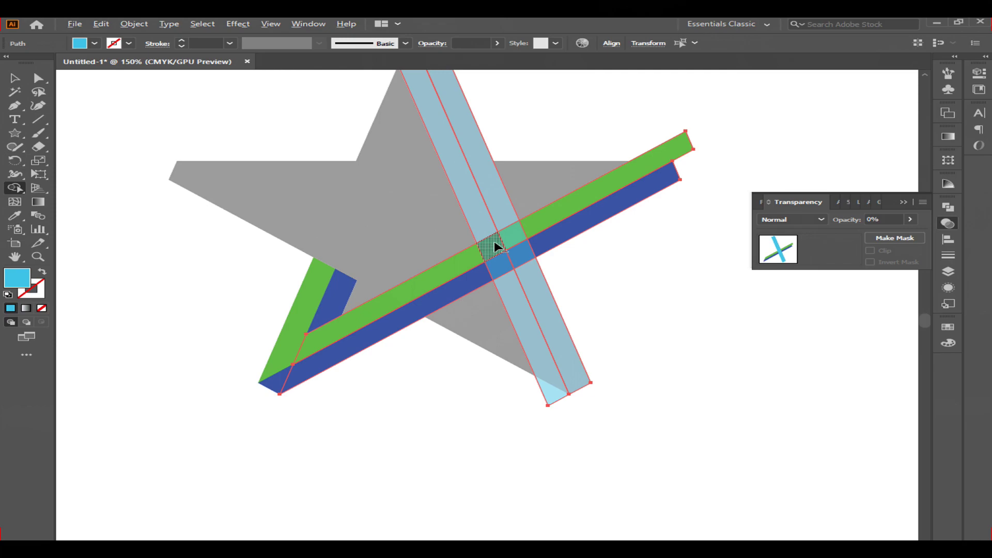
{"action": "mouse_move", "coordinate": [505, 261]}
{"action": "left_mouse_down"}
{"action": "mouse_move", "coordinate": [509, 270]}
{"action": "mouse_move", "coordinate": [518, 237]}
{"action": "mouse_move", "coordinate": [560, 206]}
{"action": "mouse_move", "coordinate": [583, 252]}
{"action": "left_mouse_up"}
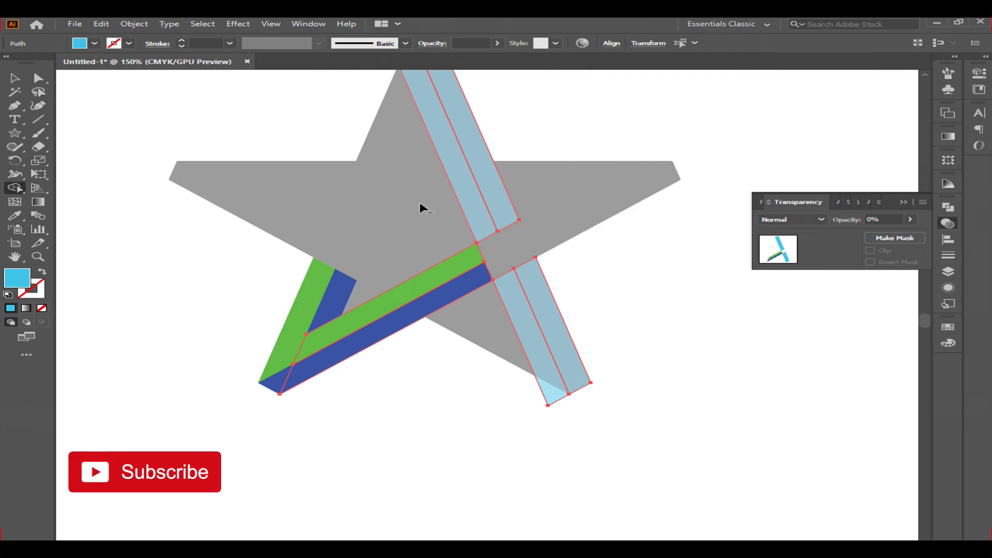
Step: Remove the remaining pieces of both cyan strips with the Shape Builder
{"action": "left_click", "coordinate": [480, 207], "text": "alt"}
{"action": "mouse_move", "coordinate": [534, 274]}
{"action": "left_mouse_down"}
{"action": "mouse_move", "coordinate": [492, 316]}
{"action": "mouse_move", "coordinate": [509, 287]}
{"action": "left_mouse_up"}
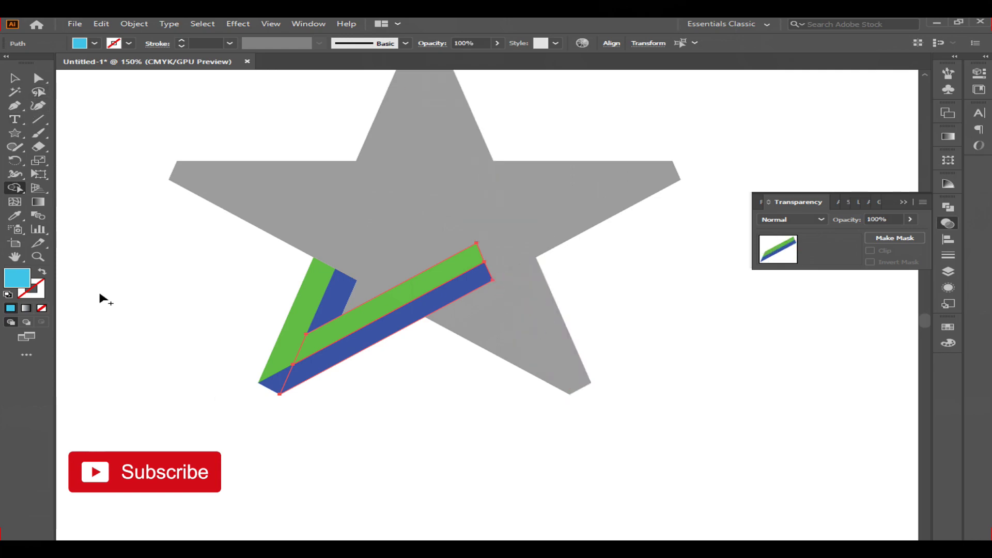
{"action": "left_click", "coordinate": [14, 77]}
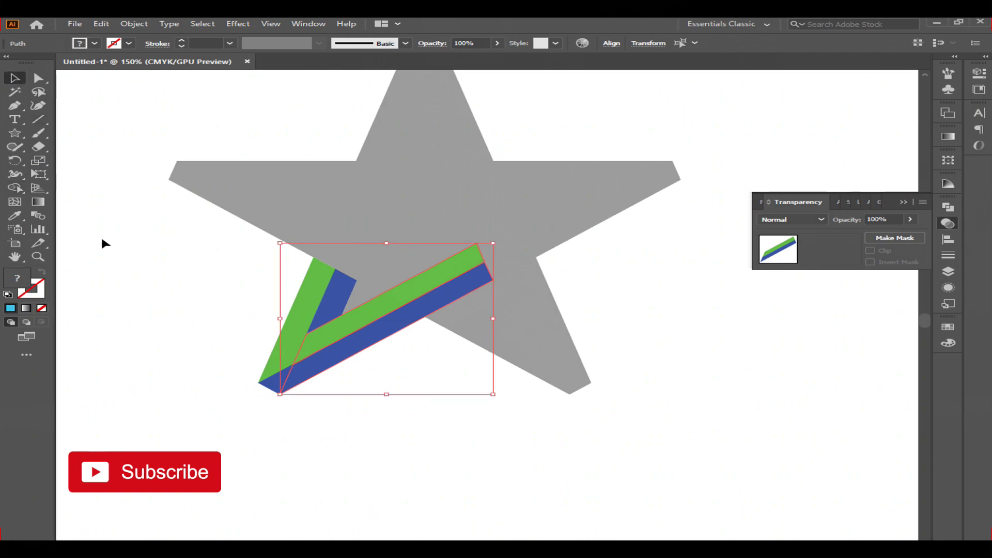
Step: Try to merge the long blue strip with the small blue tip piece using the Shape Builder
{"action": "left_click", "coordinate": [181, 324]}
{"action": "left_click_drag", "start_coordinate": [373, 404], "coordinate": [374, 406]}
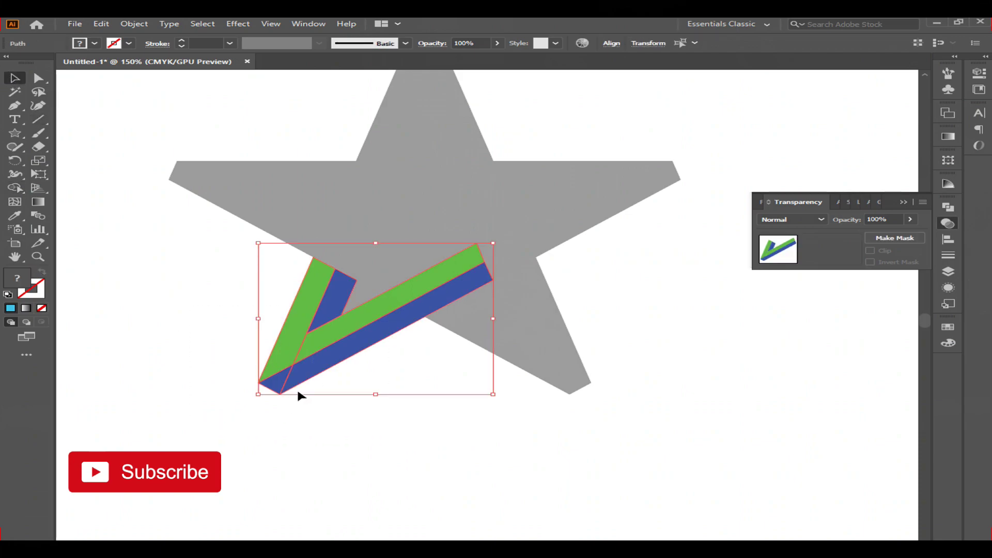
{"action": "left_click", "coordinate": [15, 188]}
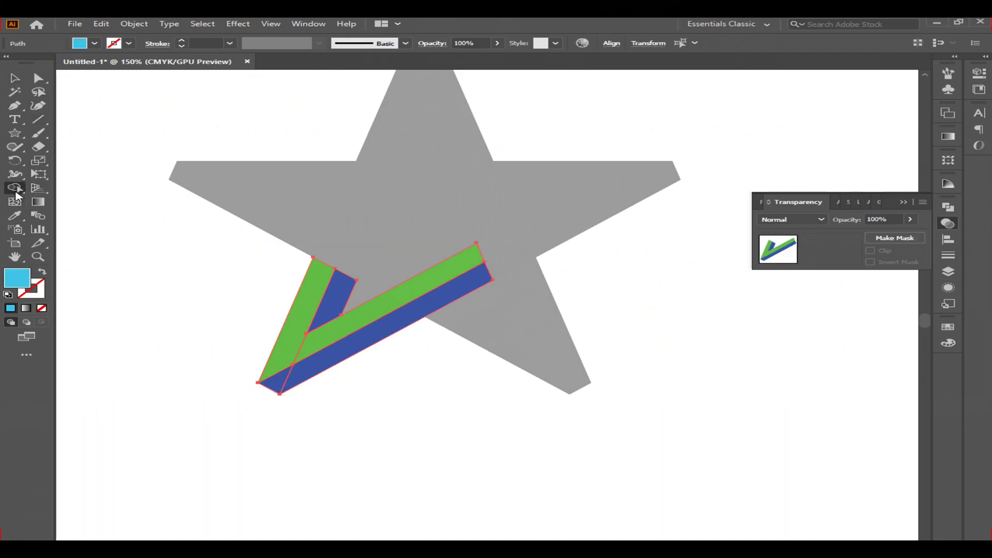
{"action": "left_click_drag", "start_coordinate": [280, 384], "coordinate": [311, 377]}
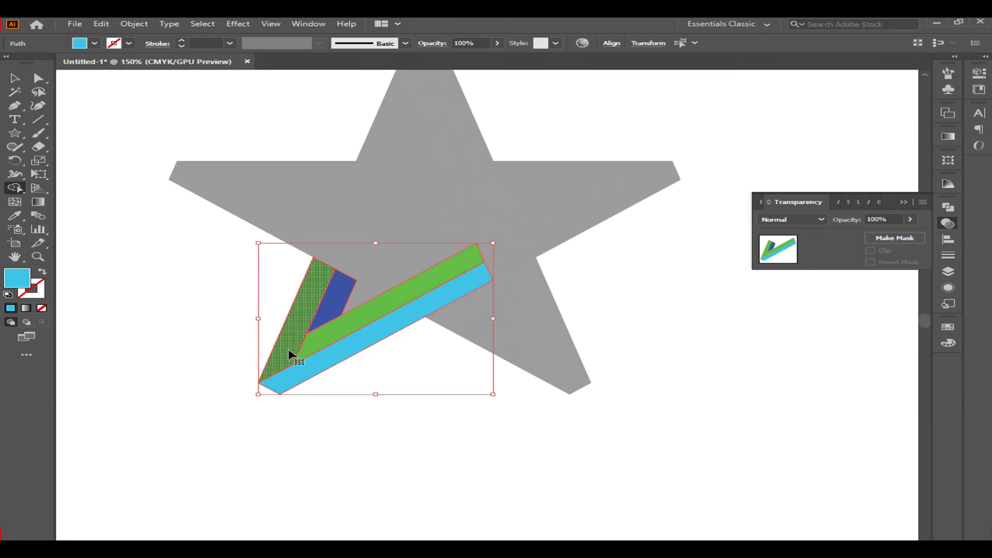
{"action": "key", "text": "ctrl+z"}
{"action": "left_click", "coordinate": [15, 79]}
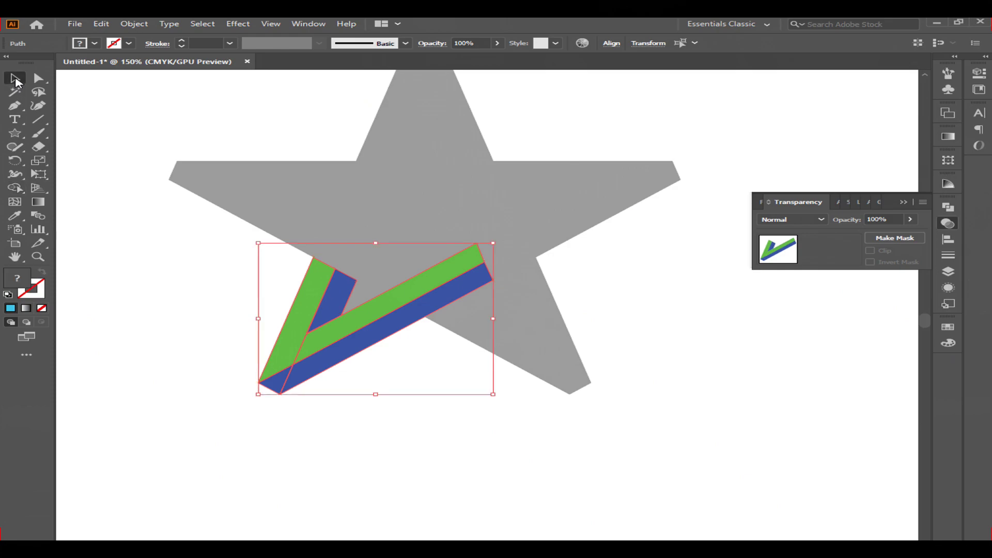
{"action": "left_click", "coordinate": [242, 353]}
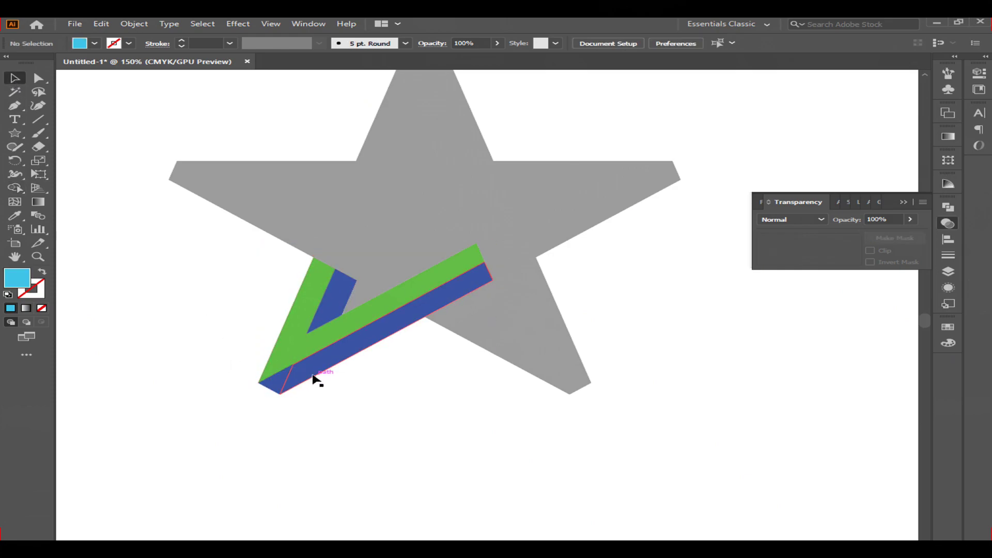
Step: Unite the long blue strip and the small blue piece at the star's lower-left tip with the Pathfinder
{"action": "left_click", "coordinate": [313, 370]}
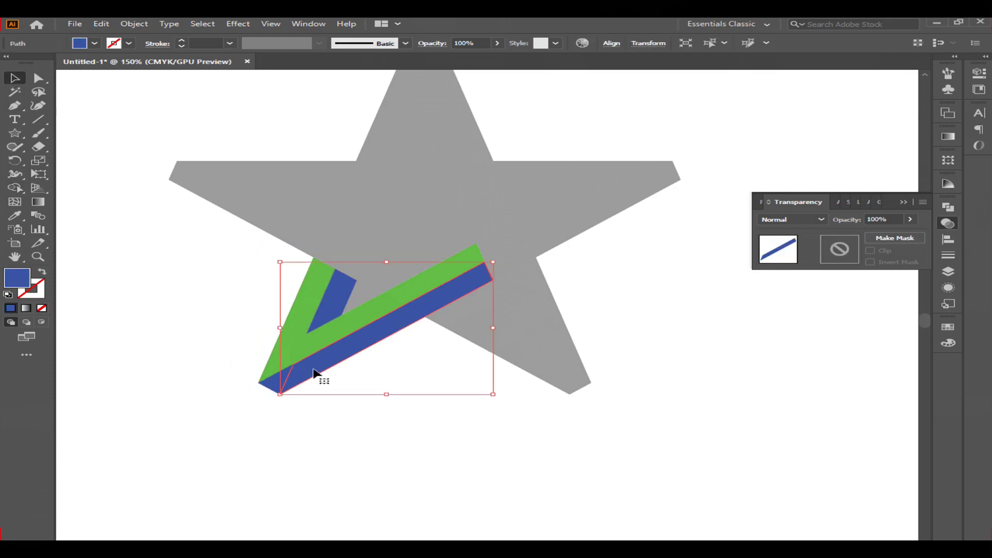
{"action": "left_click", "coordinate": [274, 386], "text": "shift"}
{"action": "left_click", "coordinate": [948, 206]}
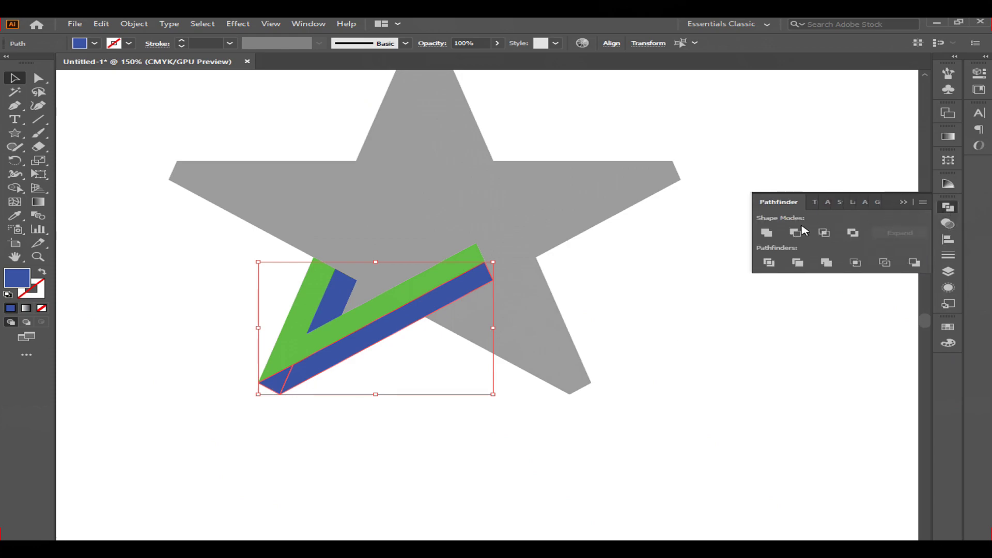
{"action": "left_click", "coordinate": [767, 234]}
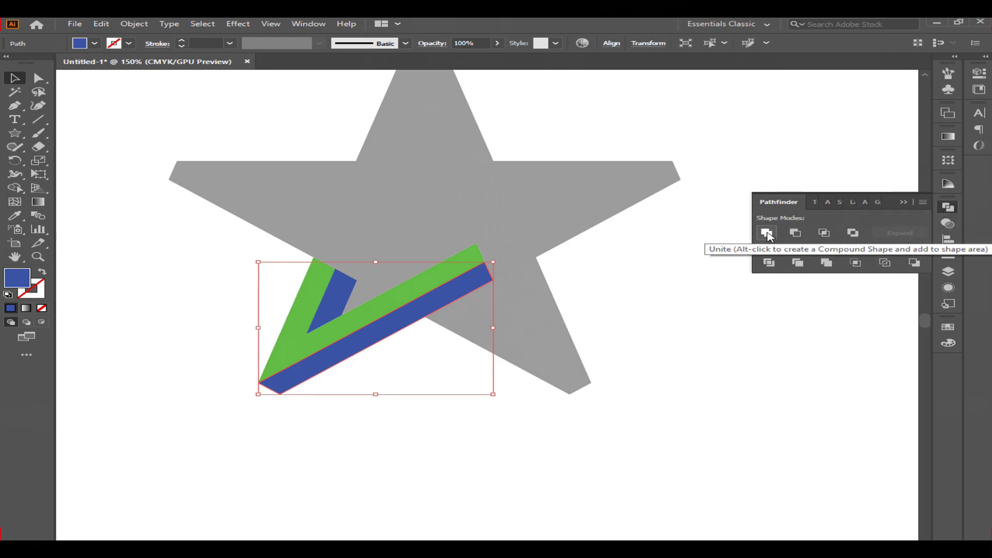
{"action": "left_click", "coordinate": [203, 323]}
Step: Unite the two green pieces of the lower-left arm into one V shape with the Pathfinder
{"action": "left_click", "coordinate": [289, 330]}
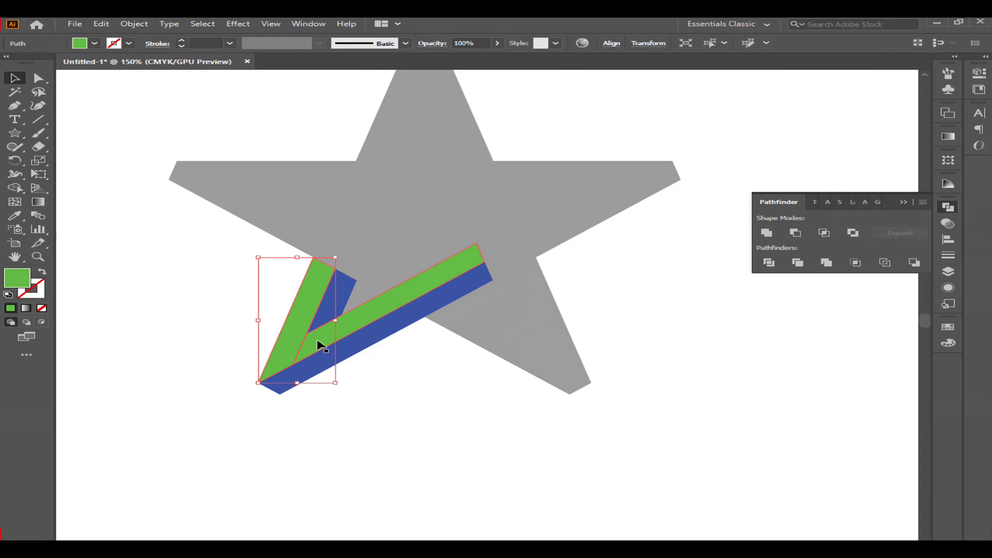
{"action": "left_click", "coordinate": [317, 339], "text": "shift"}
{"action": "left_click", "coordinate": [765, 233]}
{"action": "left_click", "coordinate": [128, 310]}
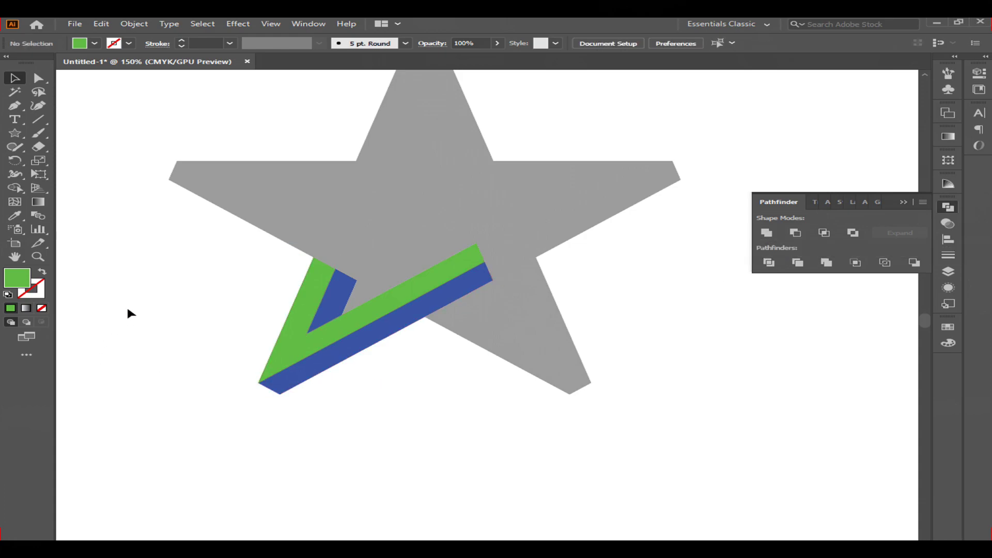
Step: Group the green and blue shapes of the star's lower-left arm
{"action": "left_click_drag", "start_coordinate": [308, 376], "coordinate": [393, 410]}
{"action": "key", "text": "ctrl+z"}
{"action": "right_click", "coordinate": [342, 331]}
{"action": "left_click", "coordinate": [395, 403]}
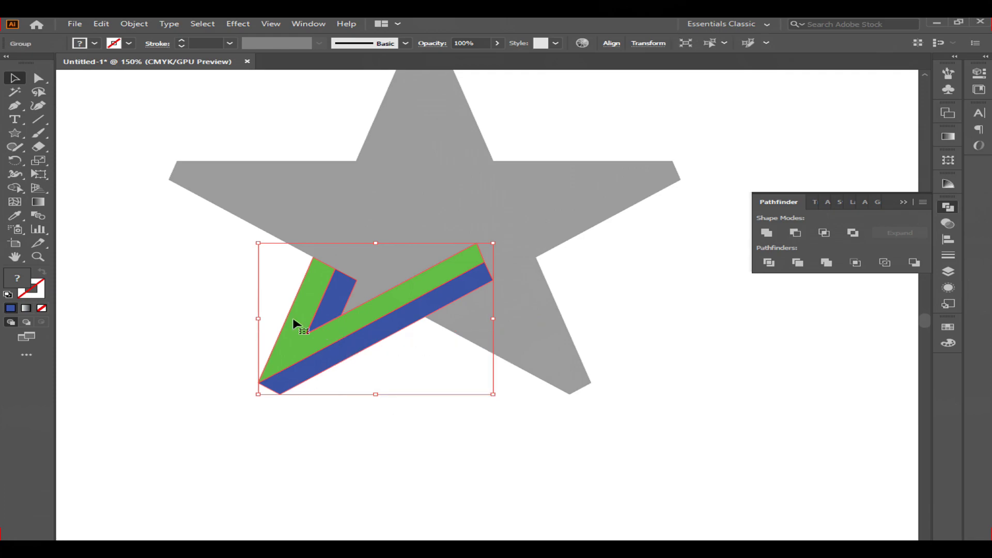
Step: Paste a copy of the arm group in front and snap its outer tip corner onto the upper corner of the star's left tip
{"action": "left_click", "coordinate": [100, 24]}
{"action": "left_click", "coordinate": [103, 24]}
{"action": "left_click", "coordinate": [103, 24]}
{"action": "left_click", "coordinate": [116, 106]}
{"action": "left_click_drag", "start_coordinate": [312, 354], "coordinate": [264, 171]}
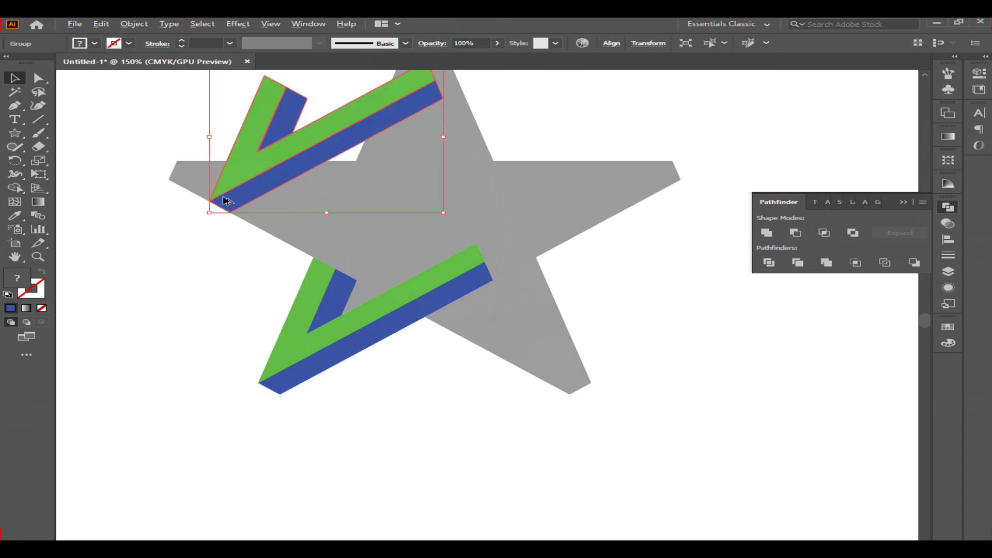
{"action": "key", "text": "a"}
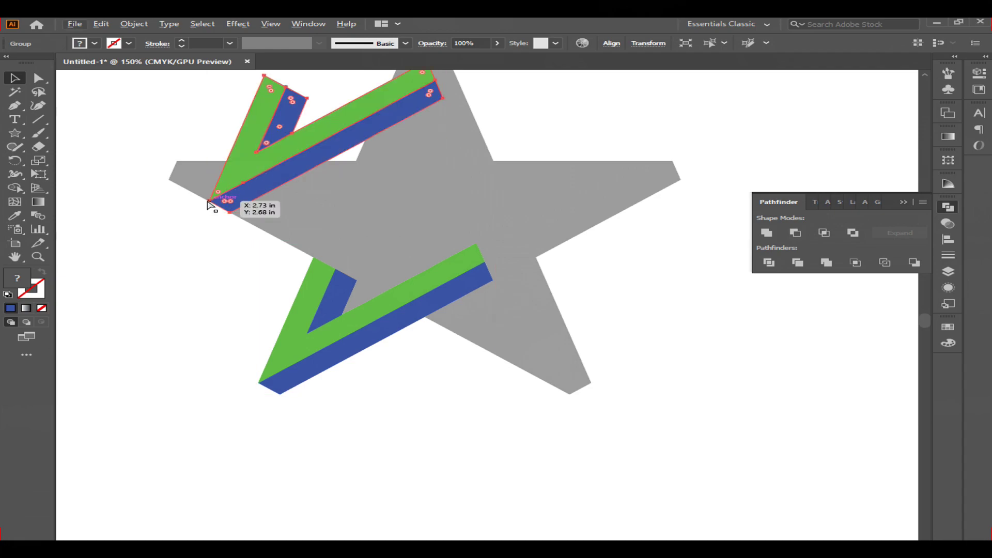
{"action": "left_click_drag", "start_coordinate": [205, 198], "coordinate": [179, 163]}
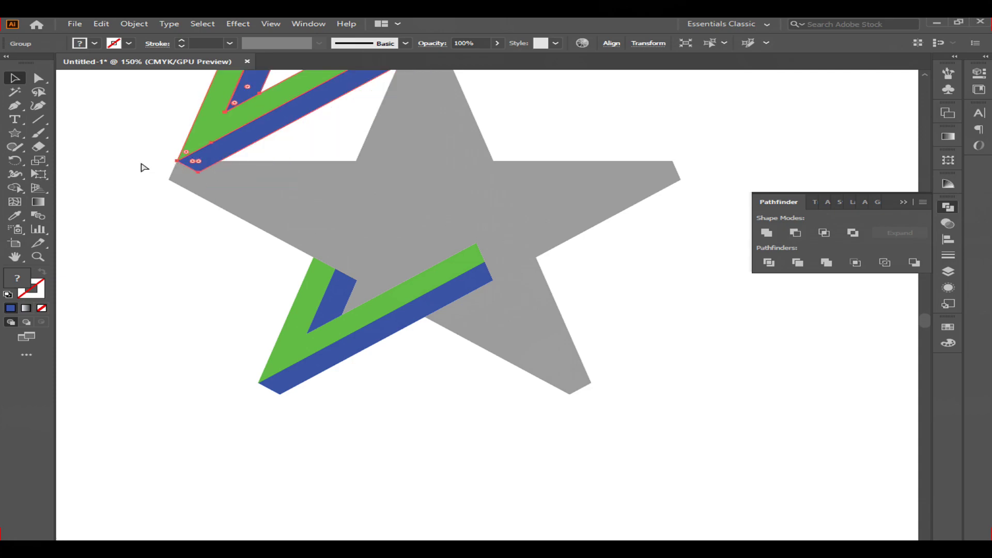
Step: Rotate the copied group clockwise around the star's left tip corner until it lines up with the left arm
{"action": "left_click", "coordinate": [15, 160]}
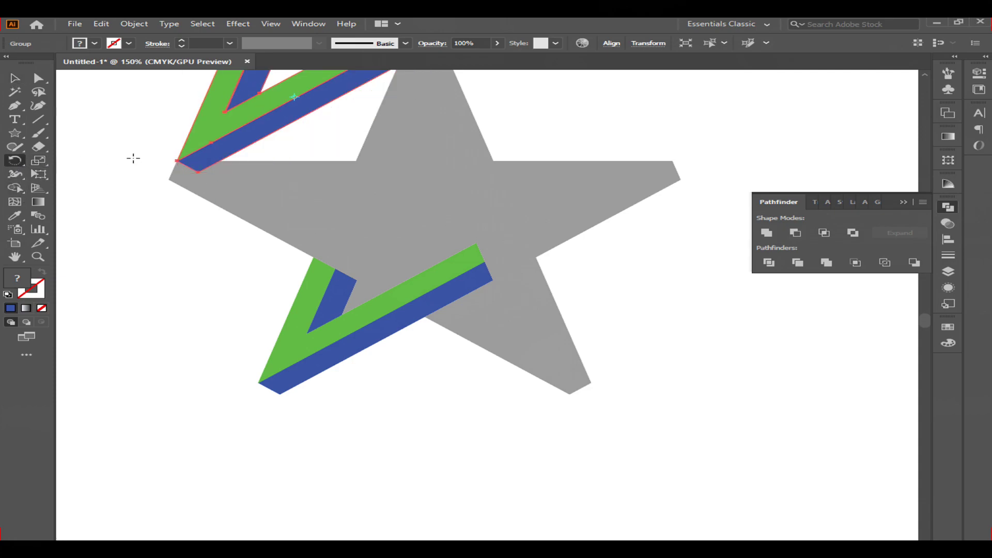
{"action": "left_click", "coordinate": [177, 162]}
{"action": "left_click_drag", "start_coordinate": [341, 91], "coordinate": [317, 249]}
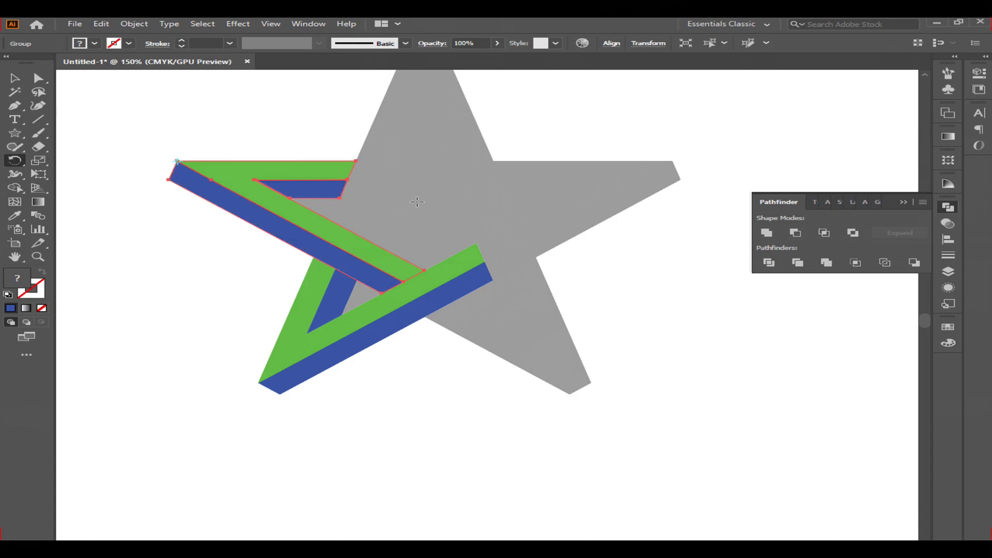
Step: Paste a copy of the left arm group in front and snap its lower blue tip corner onto the left corner of the star's top tip
{"action": "scroll", "coordinate": [416, 202], "scroll_direction": "down", "scroll_amount": 2}
{"action": "left_click_drag", "start_coordinate": [496, 174], "coordinate": [419, 275]}
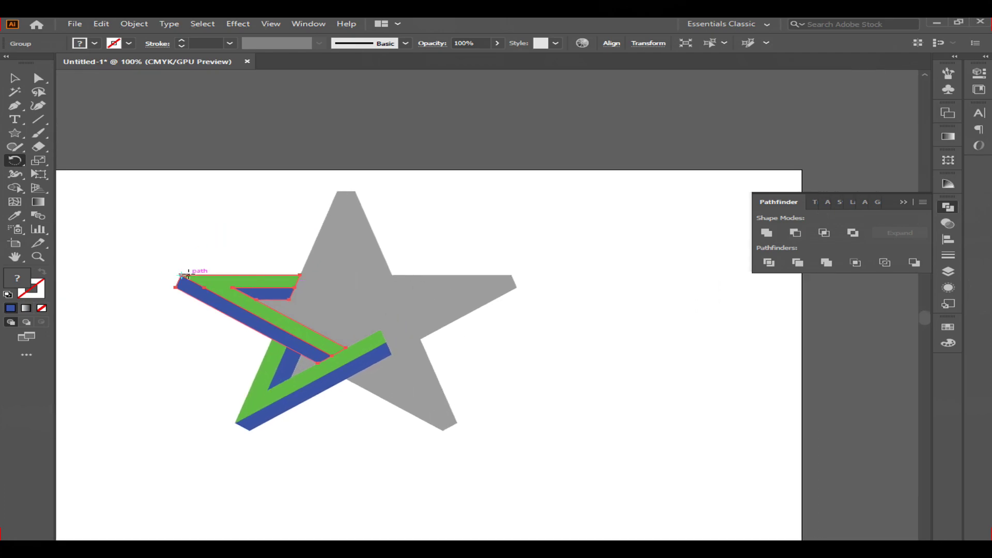
{"action": "left_click", "coordinate": [19, 79]}
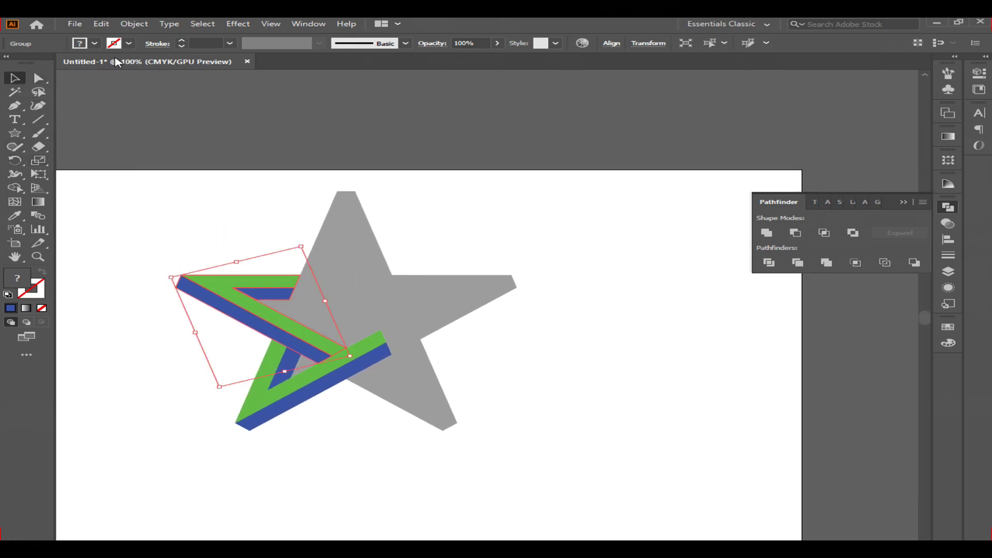
{"action": "left_click", "coordinate": [101, 24]}
{"action": "left_click", "coordinate": [126, 79]}
{"action": "left_click", "coordinate": [100, 25]}
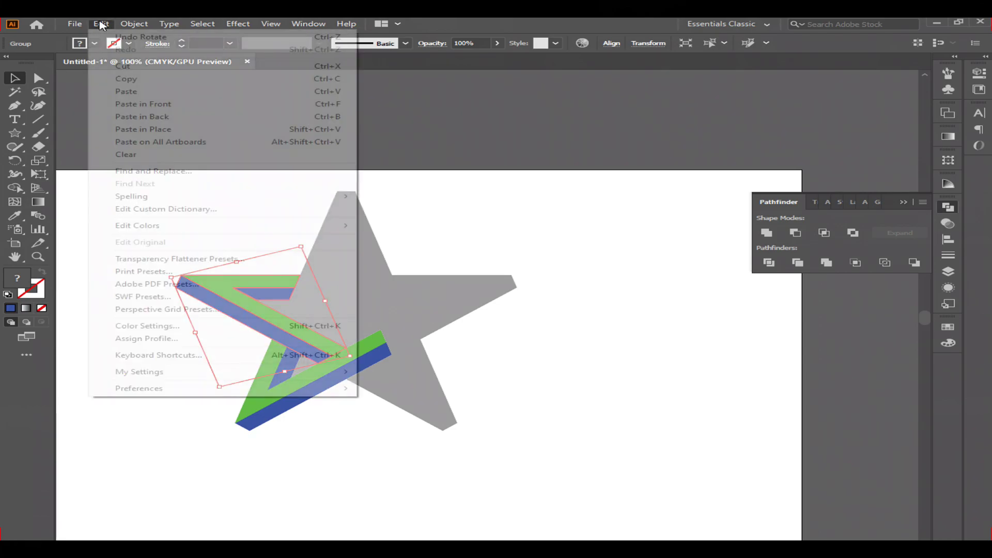
{"action": "left_click", "coordinate": [120, 106]}
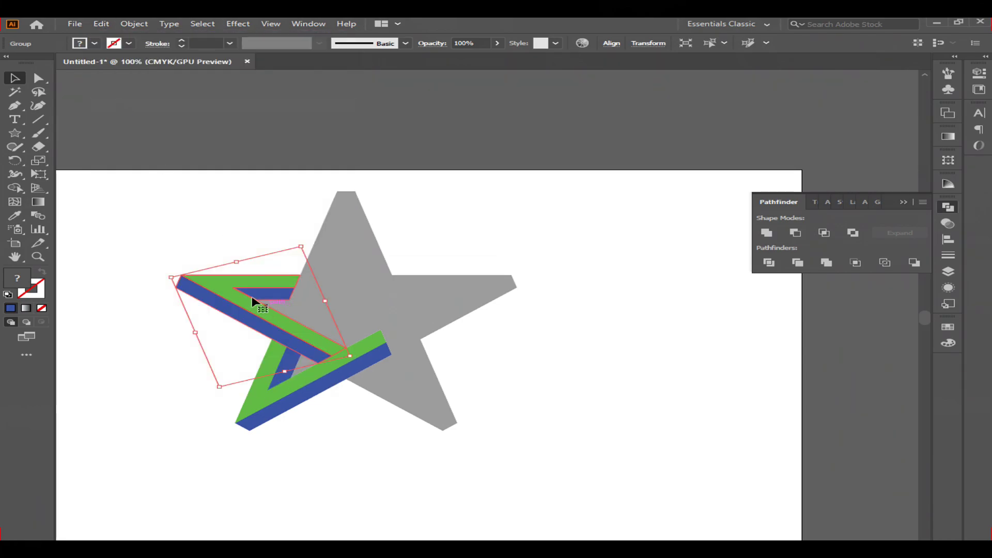
{"action": "left_click_drag", "start_coordinate": [237, 283], "coordinate": [417, 200]}
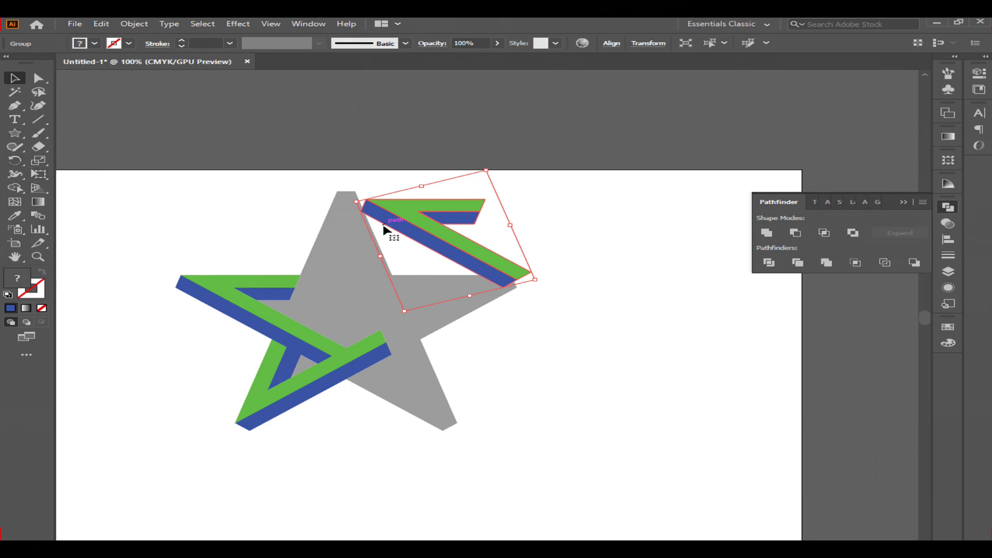
{"action": "key", "text": "a"}
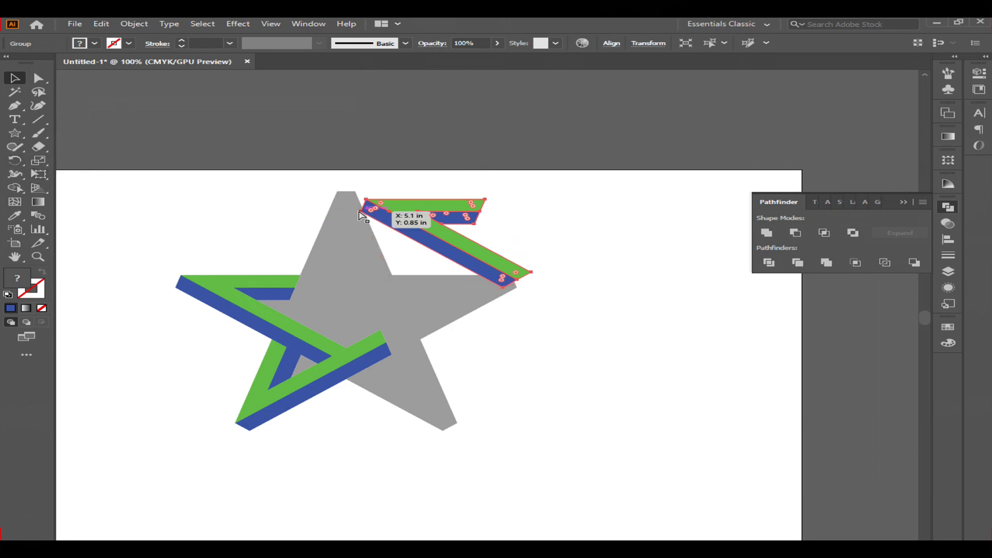
{"action": "left_click_drag", "start_coordinate": [361, 213], "coordinate": [338, 195]}
{"action": "key", "text": "v"}
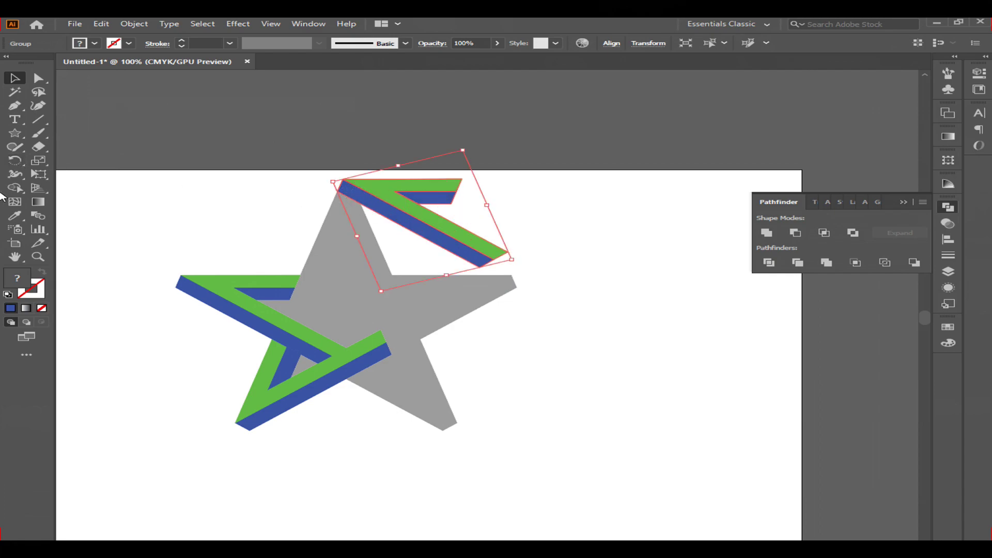
Step: Rotate the copied group clockwise around the left corner of the star's top tip until it lines up with the top arm
{"action": "left_click", "coordinate": [16, 162]}
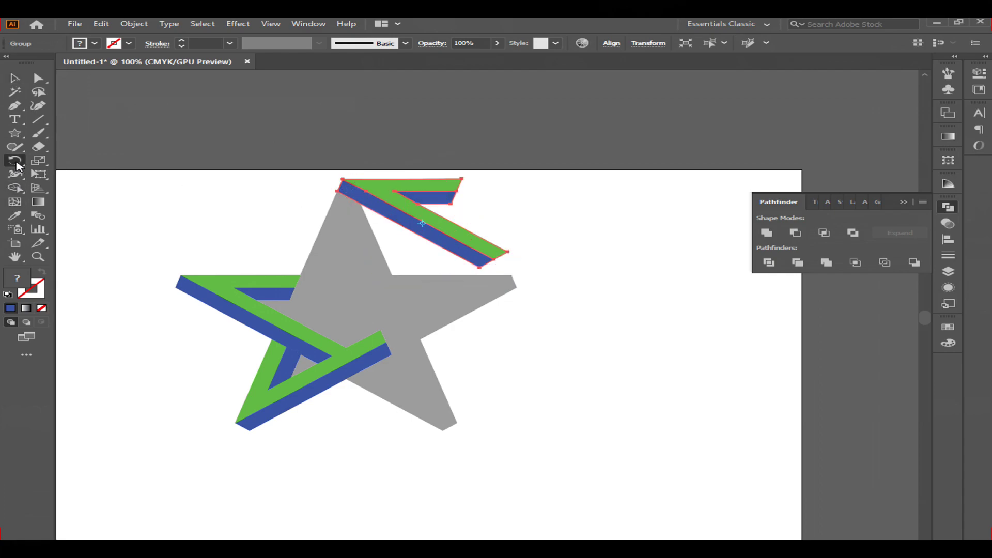
{"action": "left_click", "coordinate": [336, 190]}
{"action": "left_click_drag", "start_coordinate": [497, 253], "coordinate": [308, 321]}
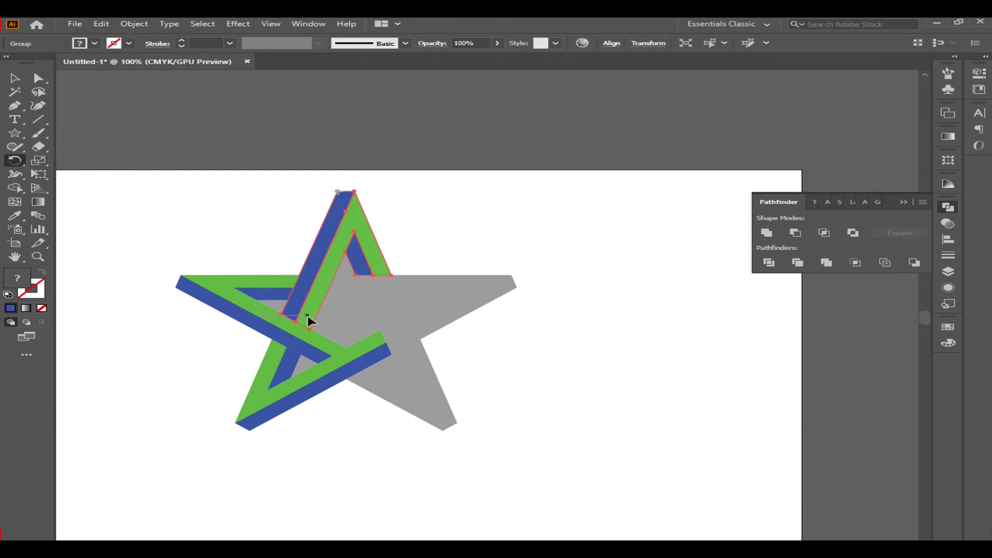
{"action": "left_click", "coordinate": [15, 78]}
Step: Copy the top arm group, paste it in front, and move the copy beside the star's right tip
{"action": "left_click", "coordinate": [102, 24]}
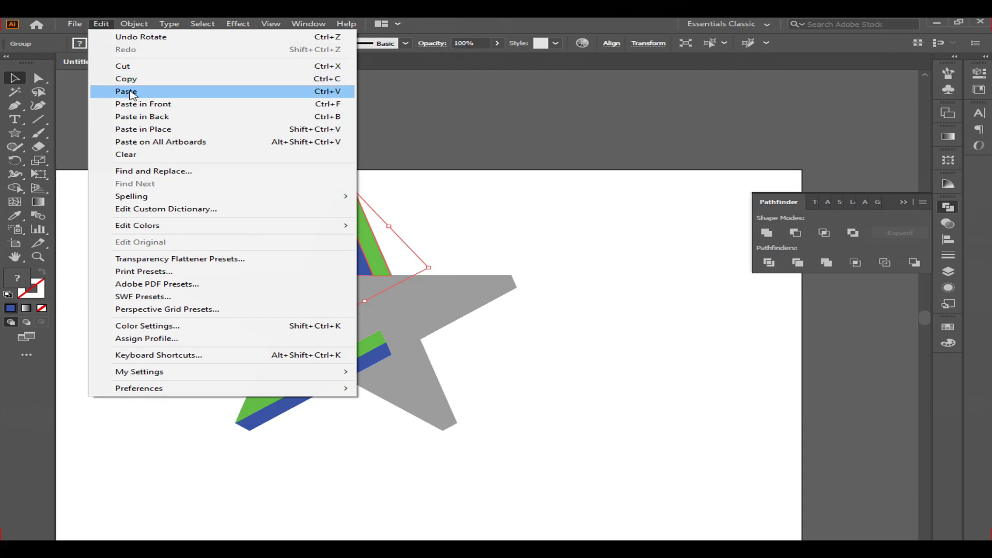
{"action": "left_click", "coordinate": [126, 75]}
{"action": "left_click", "coordinate": [102, 23]}
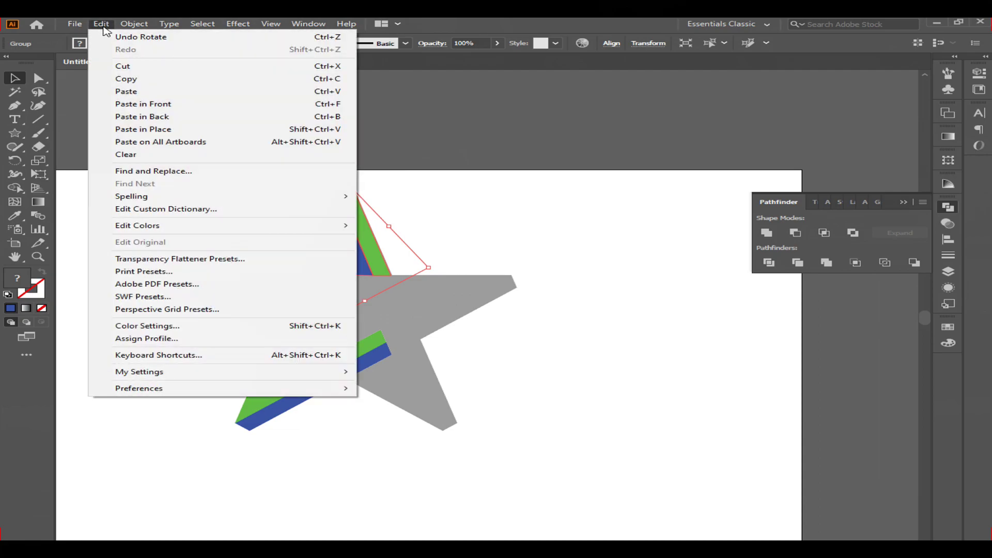
{"action": "left_click", "coordinate": [135, 102]}
{"action": "left_click_drag", "start_coordinate": [359, 227], "coordinate": [532, 318]}
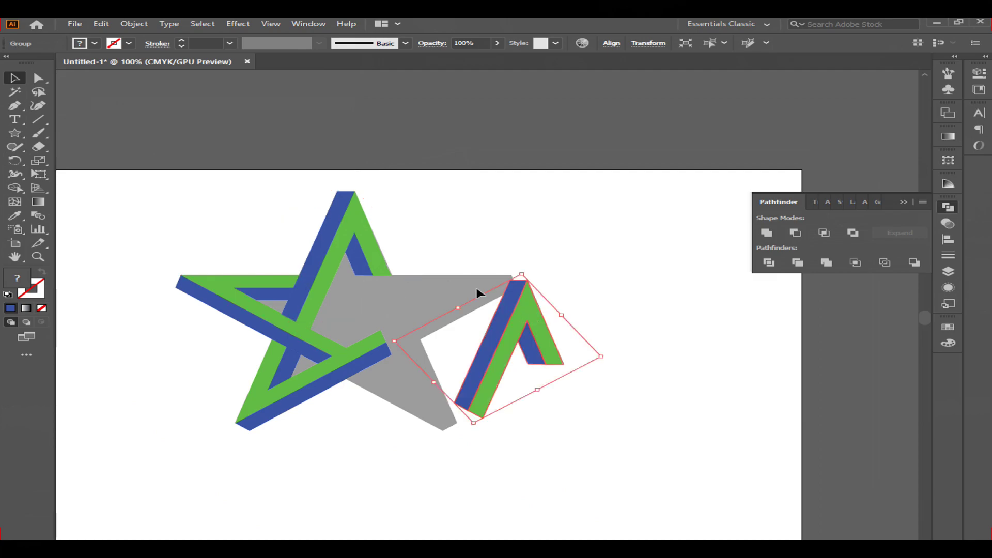
{"action": "scroll", "coordinate": [542, 347], "scroll_direction": "up", "scroll_amount": 3}
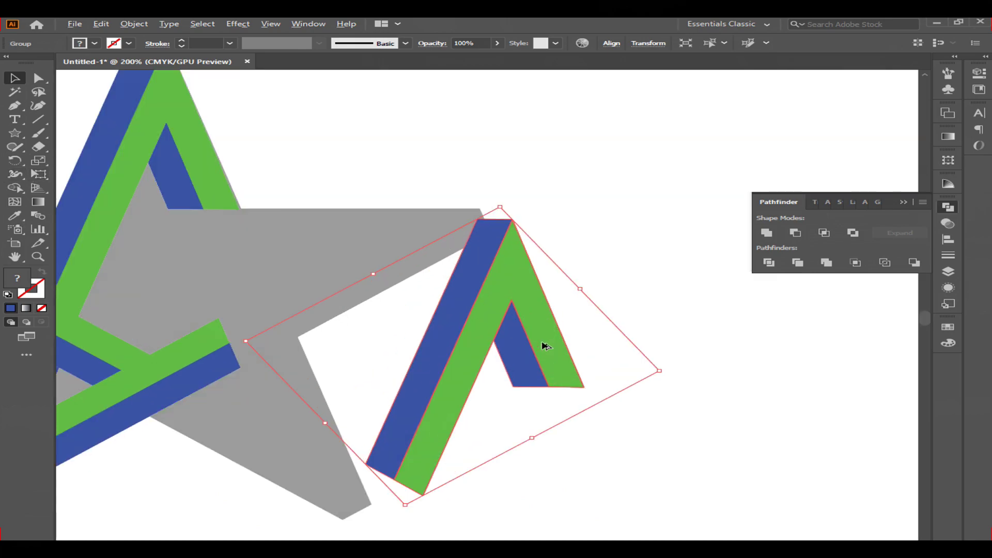
{"action": "scroll", "coordinate": [543, 348], "scroll_direction": "down", "scroll_amount": 1}
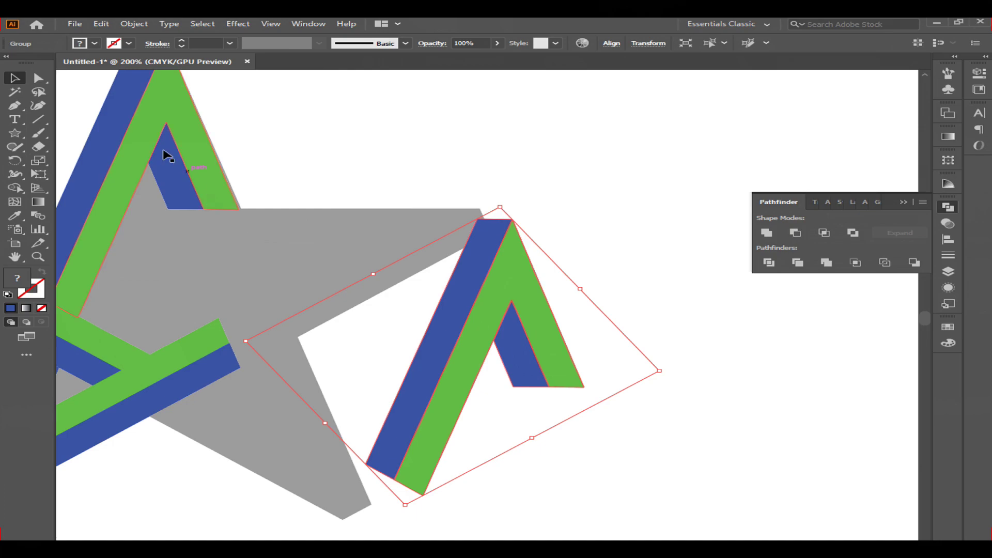
Step: Snap the copied group's upper-left blue corner onto the upper corner of the star's right tip
{"action": "left_click", "coordinate": [14, 162]}
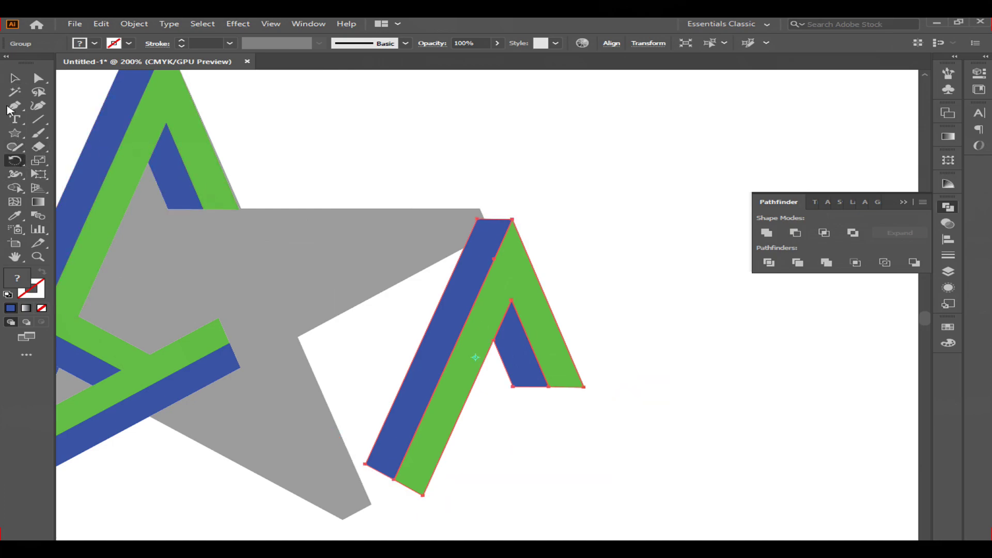
{"action": "key", "text": "v"}
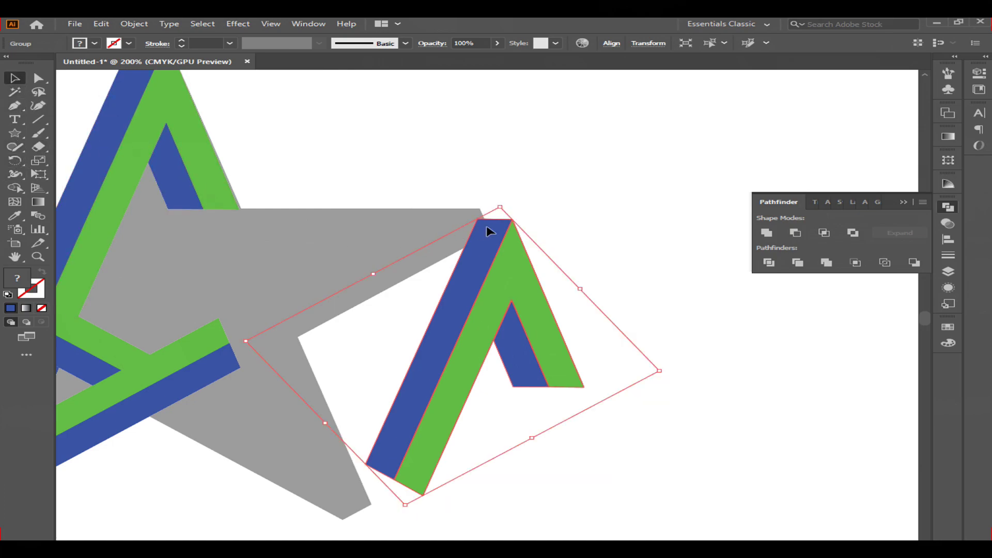
{"action": "left_click_drag", "start_coordinate": [477, 222], "coordinate": [477, 221]}
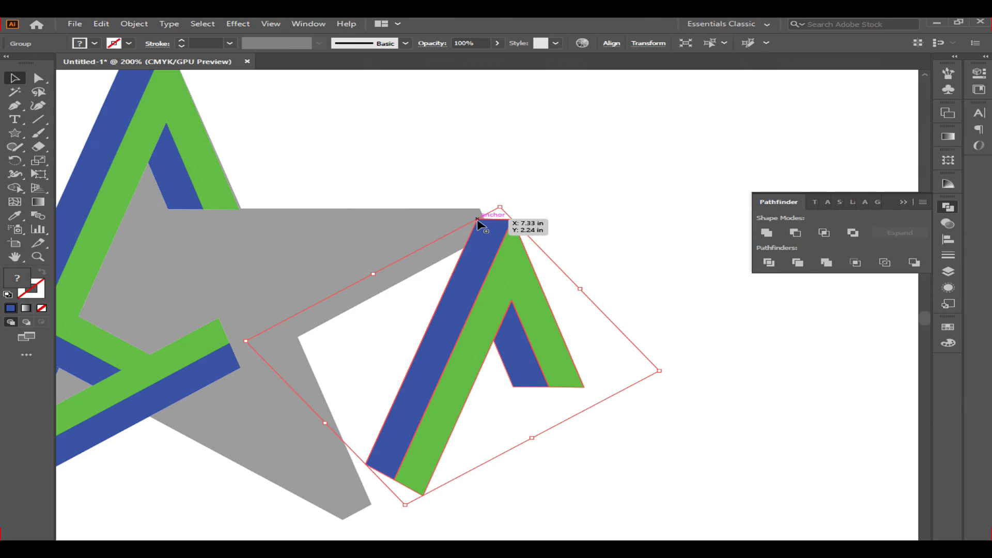
{"action": "left_click", "coordinate": [476, 219]}
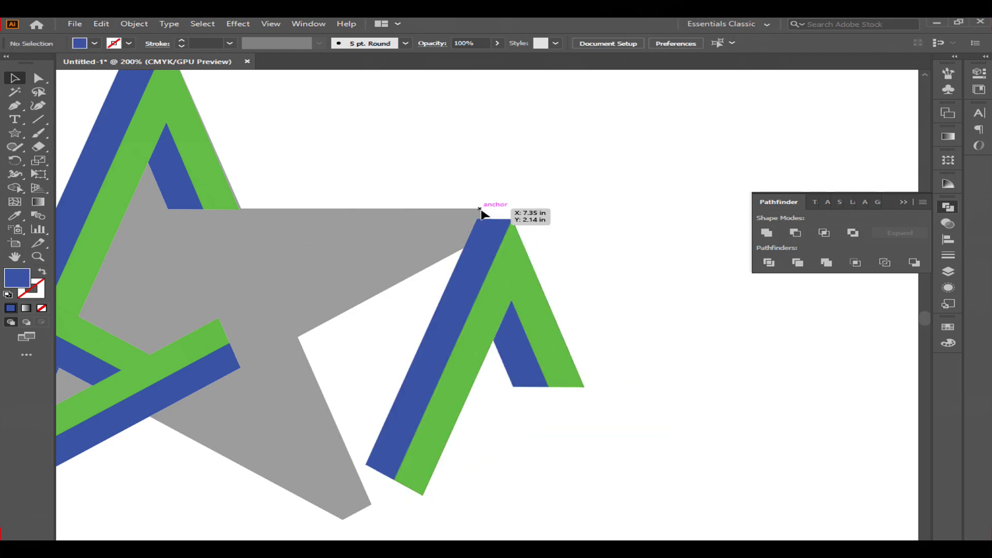
{"action": "left_click_drag", "start_coordinate": [480, 218], "coordinate": [483, 214]}
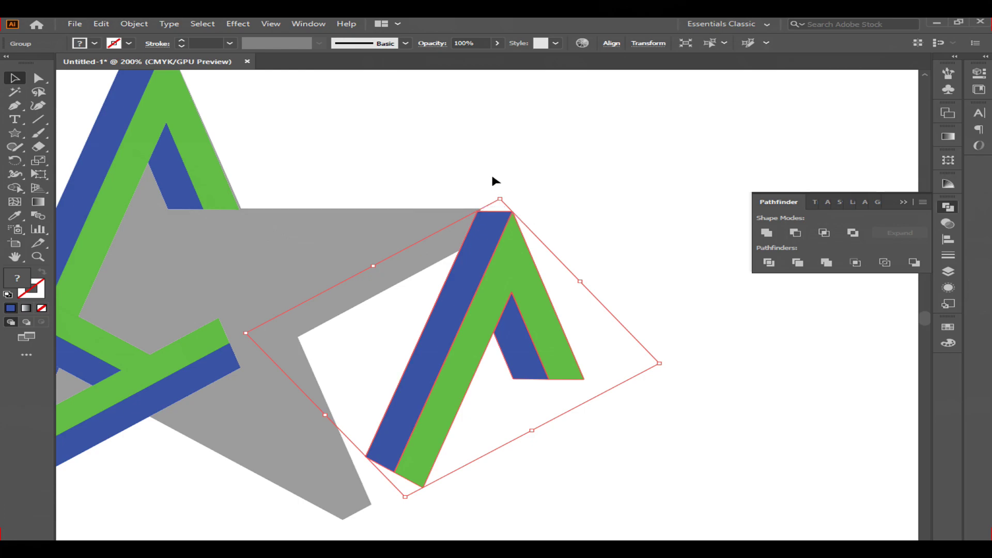
{"action": "left_click", "coordinate": [490, 177]}
{"action": "left_click", "coordinate": [480, 213]}
{"action": "key", "text": "ctrl+shift+b"}
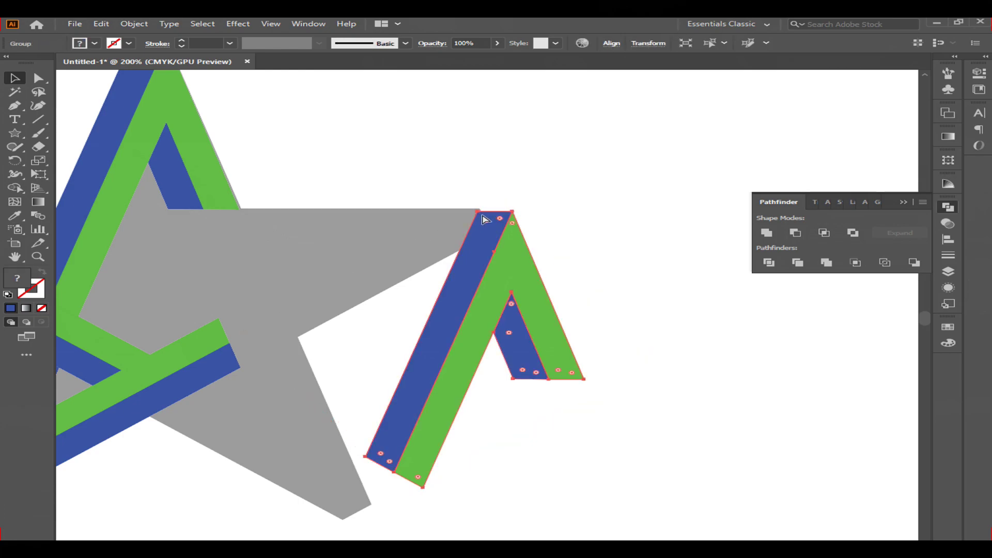
{"action": "left_click_drag", "start_coordinate": [481, 215], "coordinate": [483, 214]}
{"action": "key", "text": "ctrl+shift+b"}
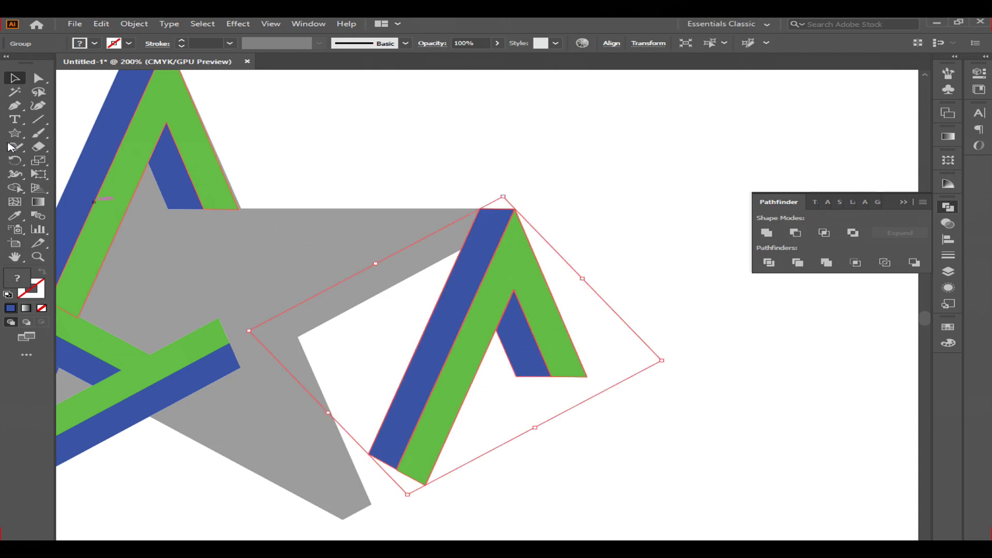
Step: Rotate the copied group clockwise around the upper corner of the star's right tip until it lines up with the right arm
{"action": "left_click", "coordinate": [15, 161]}
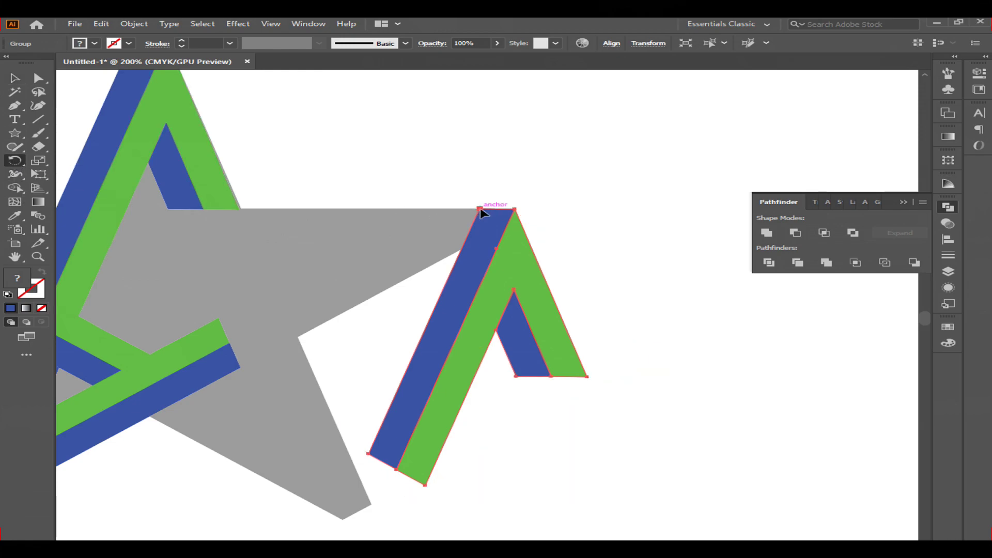
{"action": "left_click_drag", "start_coordinate": [419, 455], "coordinate": [150, 246]}
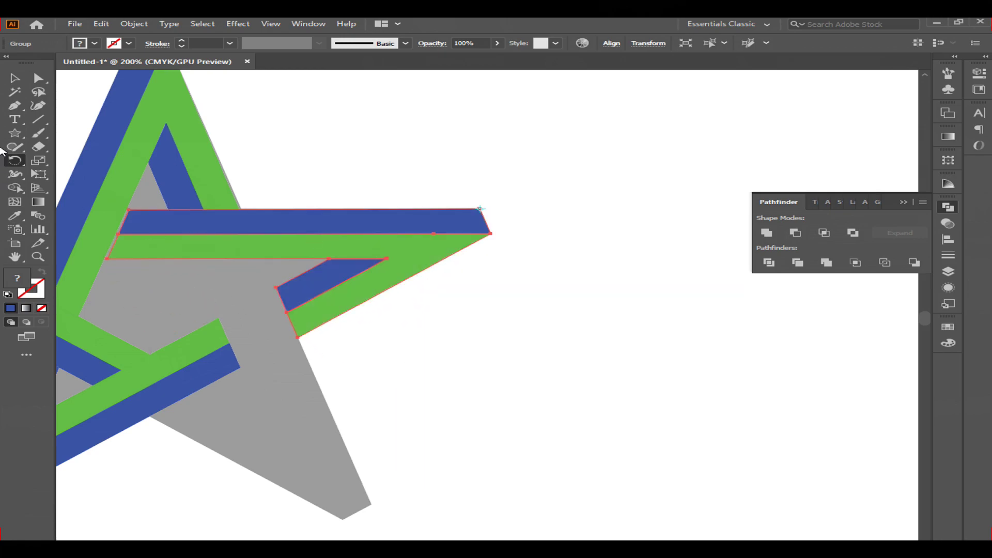
{"action": "left_click", "coordinate": [15, 78]}
Step: Paste a copy of the right arm group in front and snap its upper-right blue corner onto the right corner of the star's lower-right tip
{"action": "left_click", "coordinate": [100, 24]}
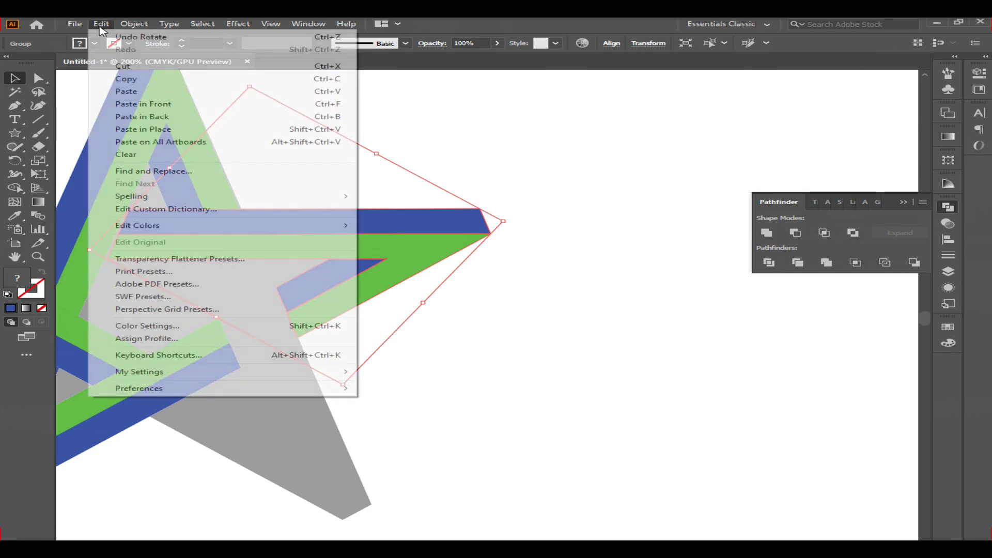
{"action": "left_click", "coordinate": [132, 79]}
{"action": "left_click", "coordinate": [101, 25]}
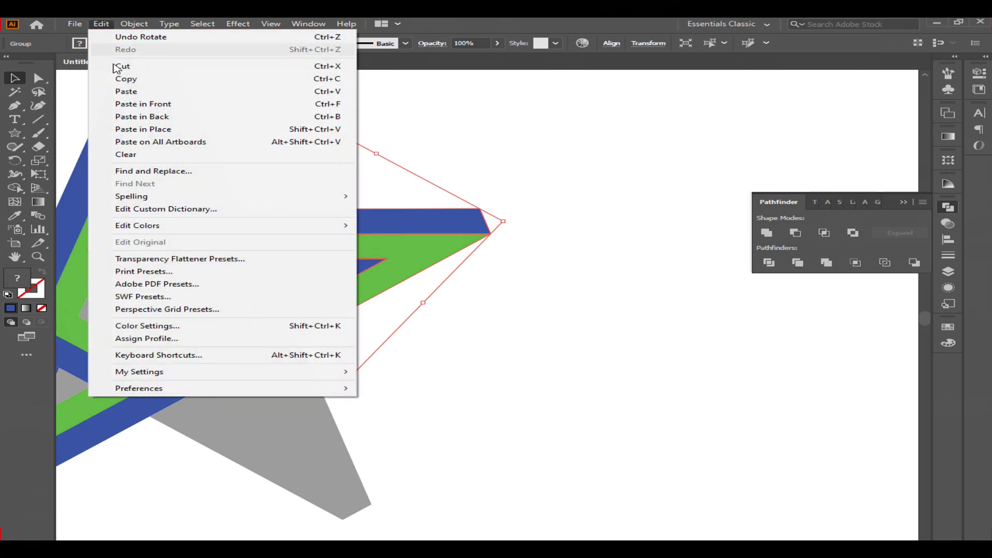
{"action": "left_click", "coordinate": [138, 104]}
{"action": "left_click_drag", "start_coordinate": [422, 223], "coordinate": [336, 416]}
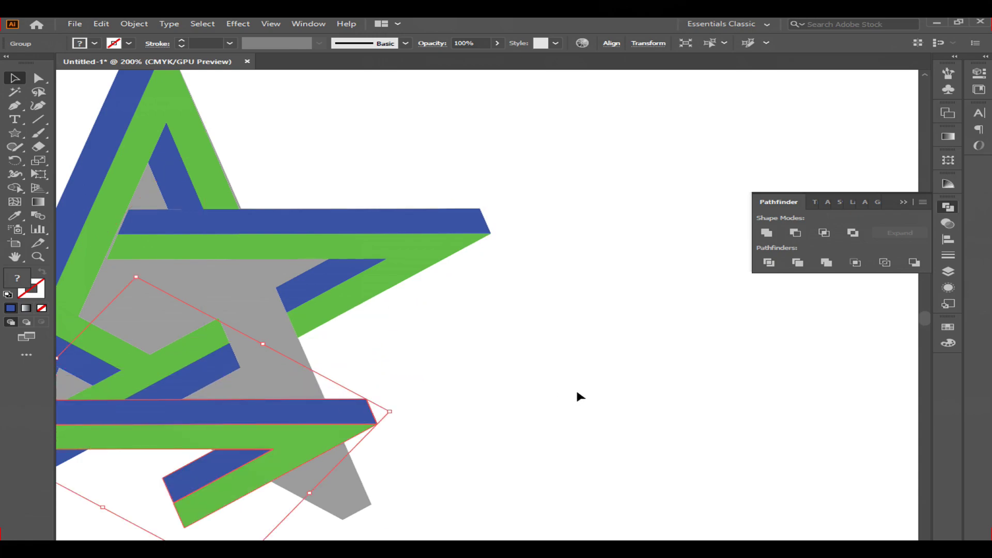
{"action": "left_click_drag", "start_coordinate": [600, 409], "coordinate": [736, 237]}
{"action": "left_click_drag", "start_coordinate": [471, 255], "coordinate": [470, 370]}
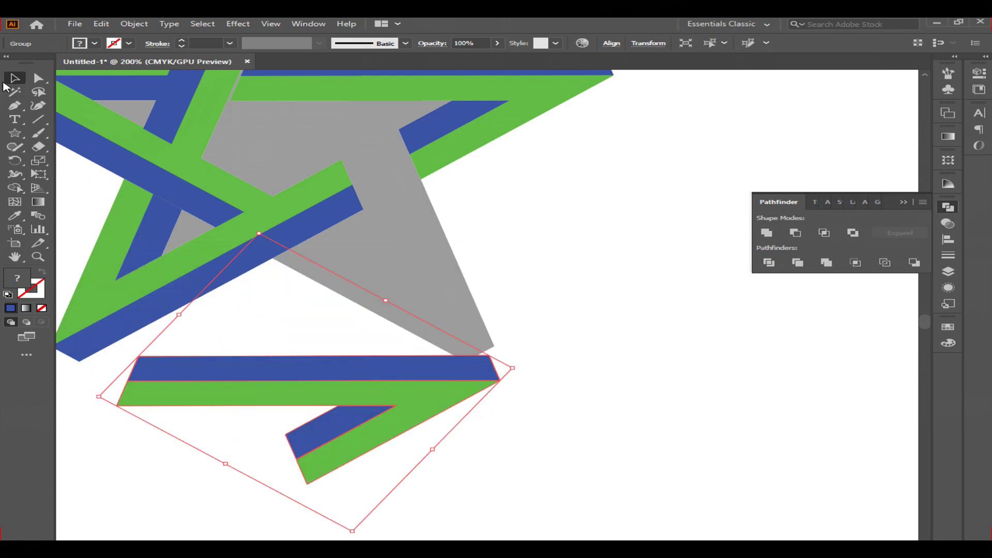
{"action": "key", "text": "ctrl+shift+b"}
{"action": "left_click_drag", "start_coordinate": [490, 362], "coordinate": [492, 349]}
{"action": "key", "text": "ctrl+shift+b"}
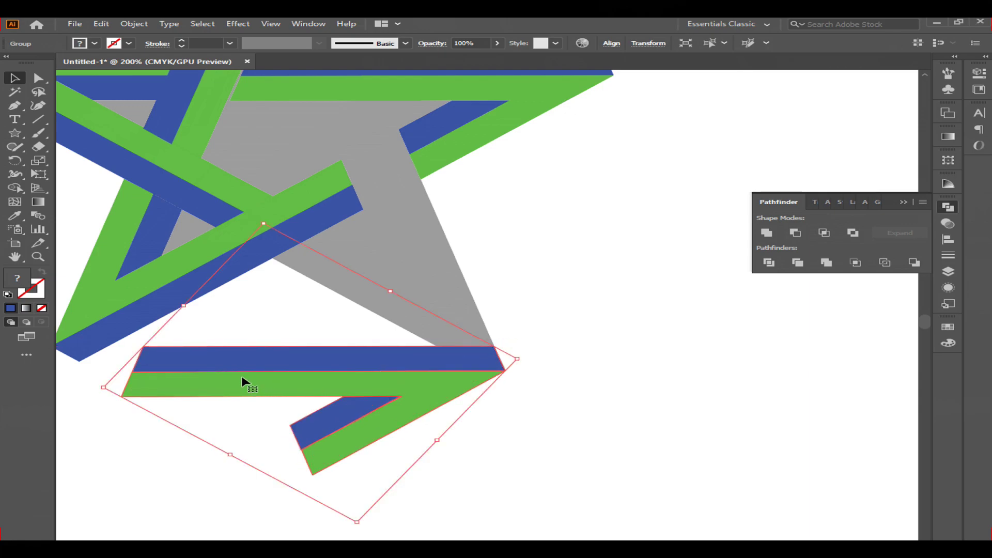
Step: Rotate the copied group clockwise by about 72° around the lower-right tip's corner so it covers the lower-right arm
{"action": "left_click", "coordinate": [14, 160]}
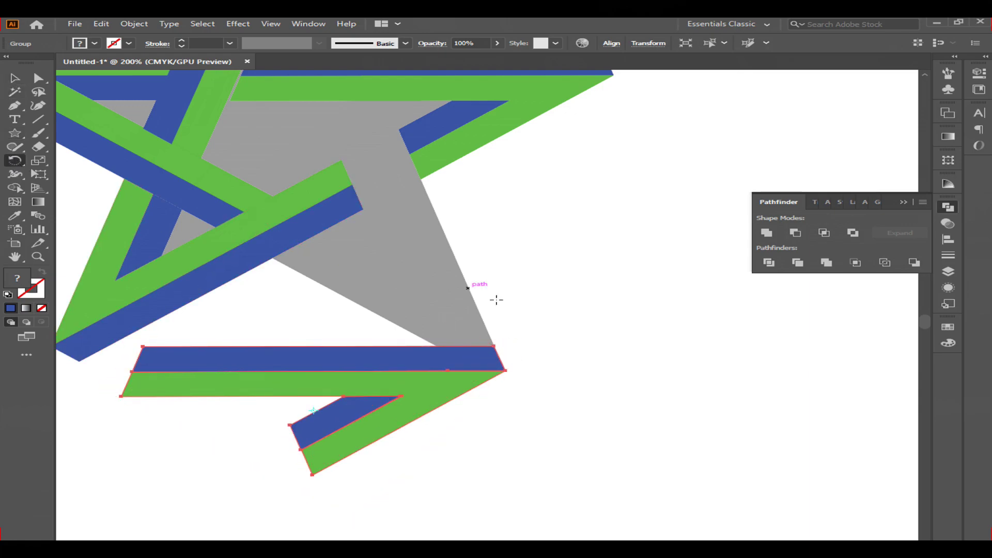
{"action": "left_click", "coordinate": [494, 349]}
{"action": "left_click_drag", "start_coordinate": [228, 363], "coordinate": [365, 146]}
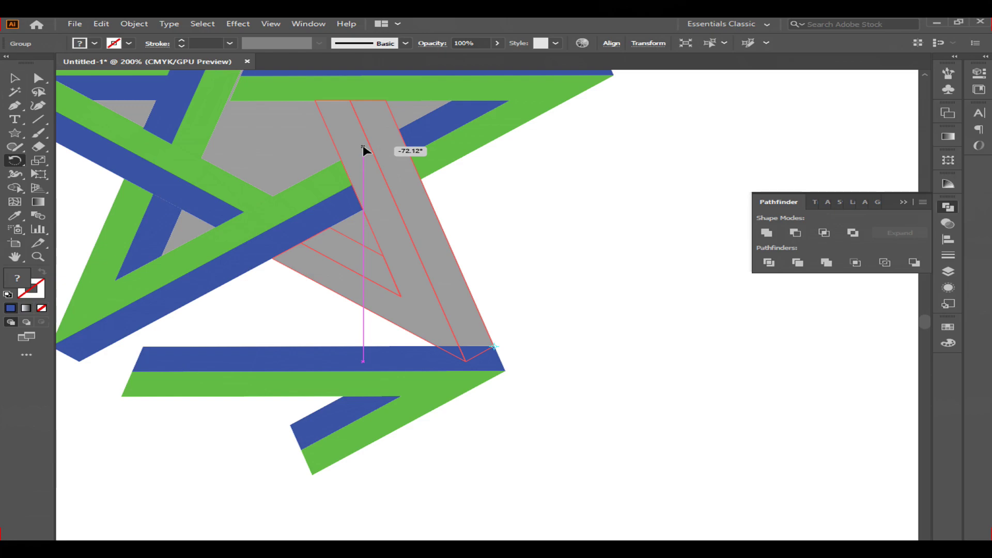
{"action": "left_click_drag", "start_coordinate": [365, 149], "coordinate": [364, 150]}
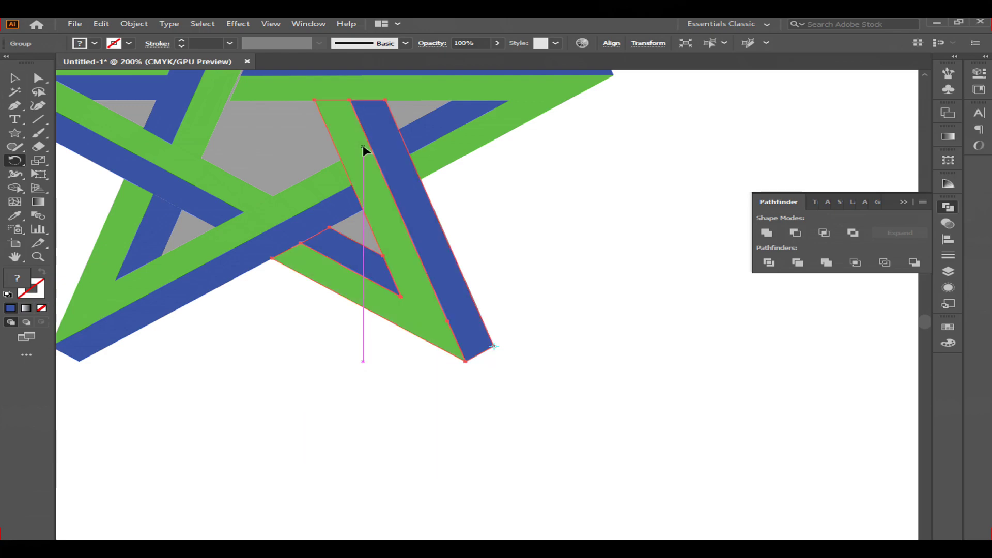
{"action": "scroll", "coordinate": [364, 150], "scroll_direction": "down", "scroll_amount": 2}
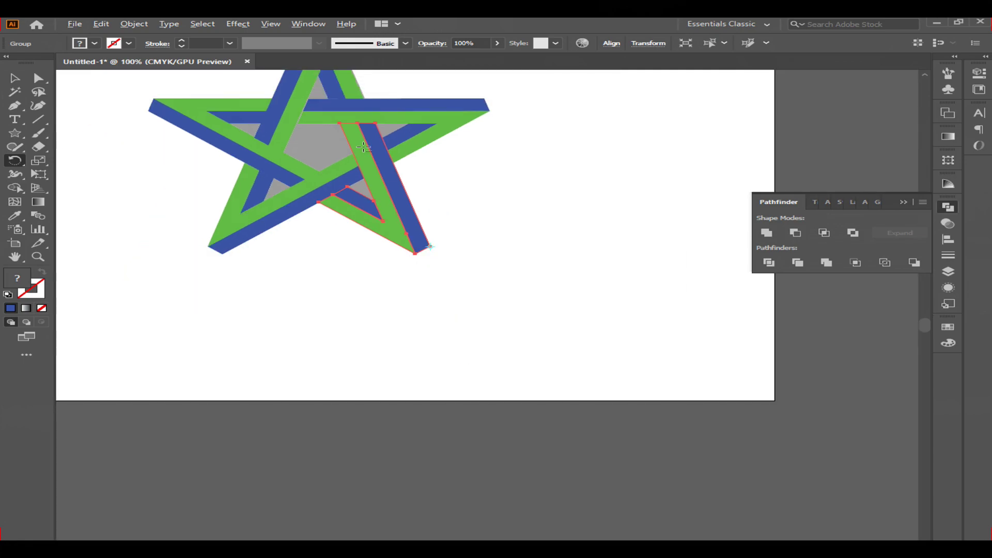
{"action": "left_click_drag", "start_coordinate": [494, 149], "coordinate": [501, 285]}
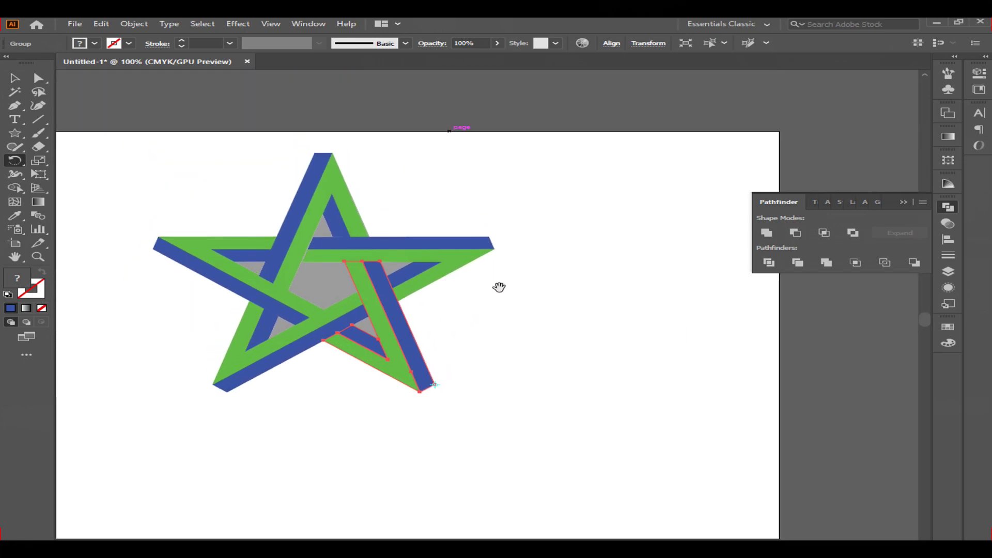
Step: Hide Layer 1 with the grey star template and deselect the lower-right arm
{"action": "left_click", "coordinate": [948, 273]}
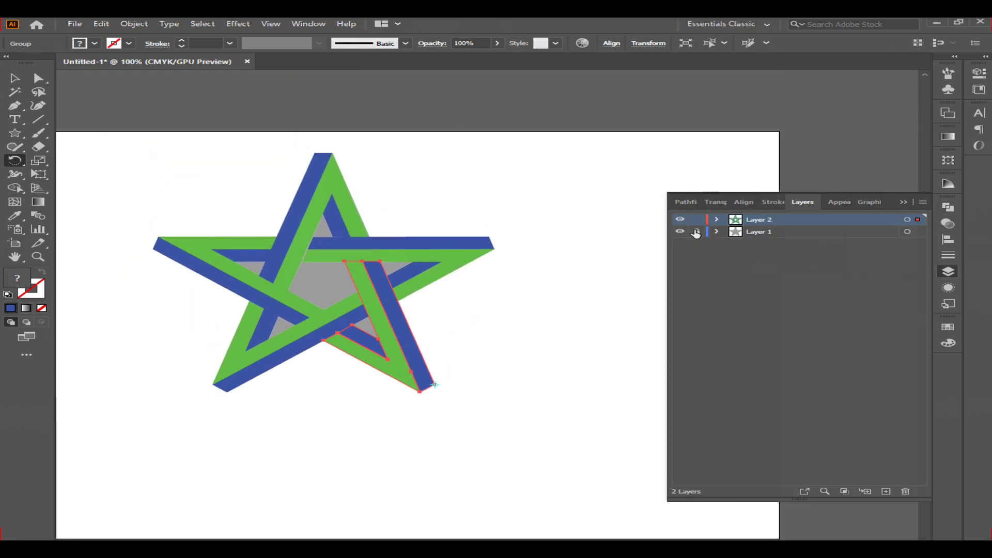
{"action": "left_click", "coordinate": [678, 232]}
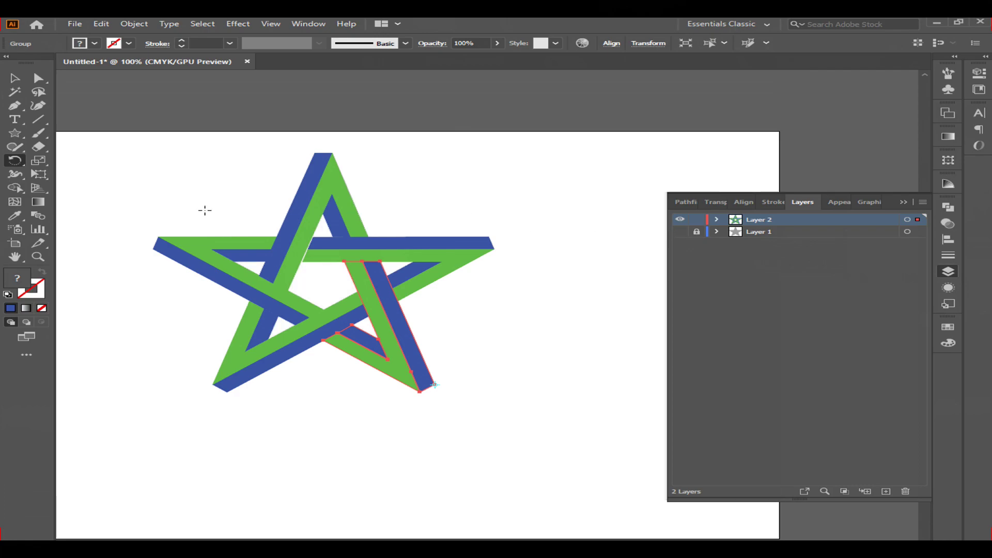
{"action": "left_click", "coordinate": [15, 78]}
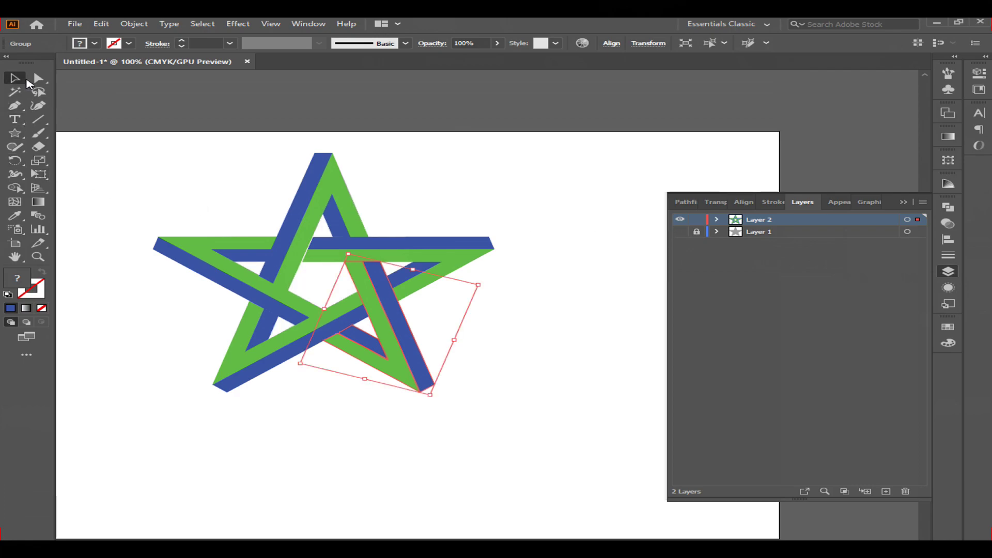
{"action": "left_click", "coordinate": [176, 178]}
Step: Group all five green-blue arms into one star and reselect the whole group
{"action": "left_click_drag", "start_coordinate": [96, 162], "coordinate": [494, 434]}
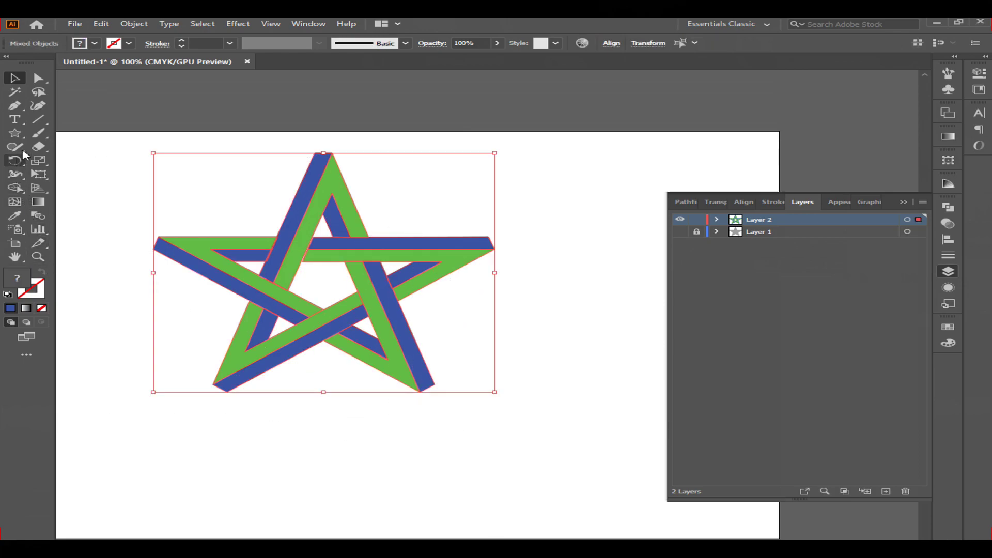
{"action": "left_click", "coordinate": [101, 25]}
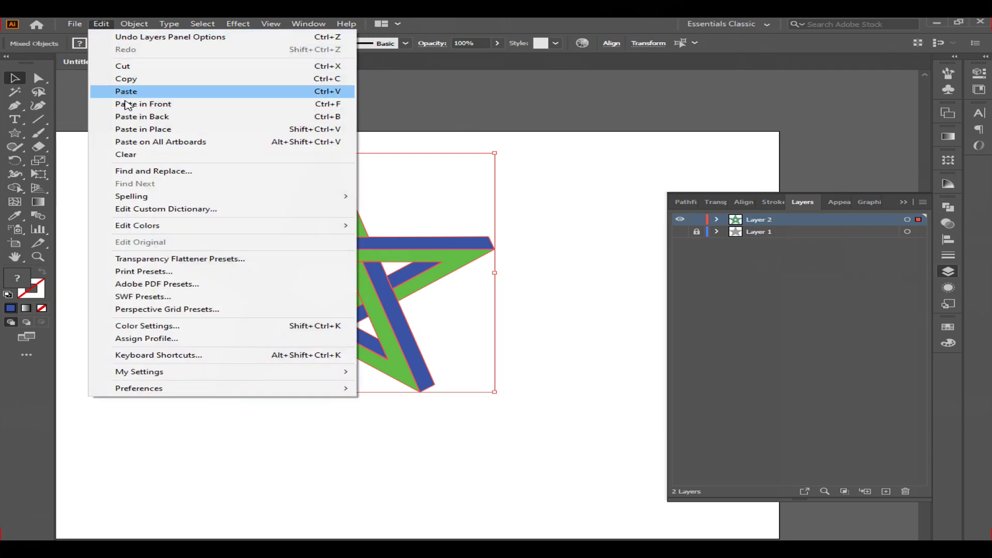
{"action": "mouse_move", "coordinate": [135, 24]}
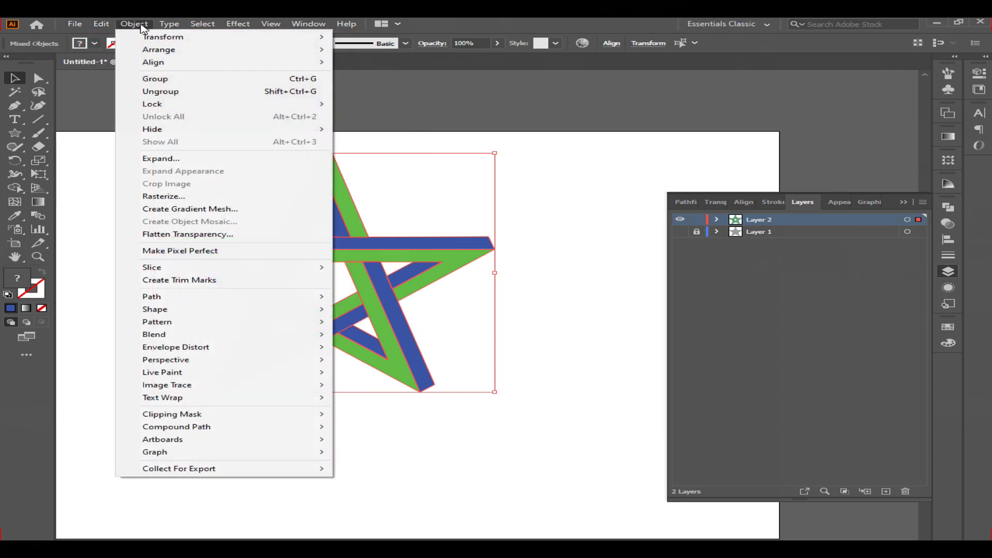
{"action": "left_click", "coordinate": [153, 79]}
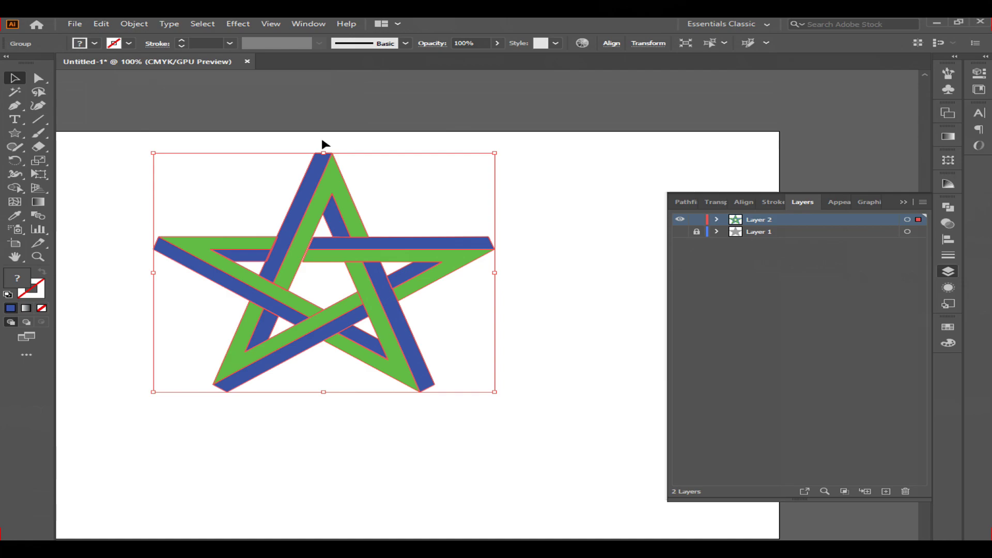
{"action": "left_click", "coordinate": [576, 162]}
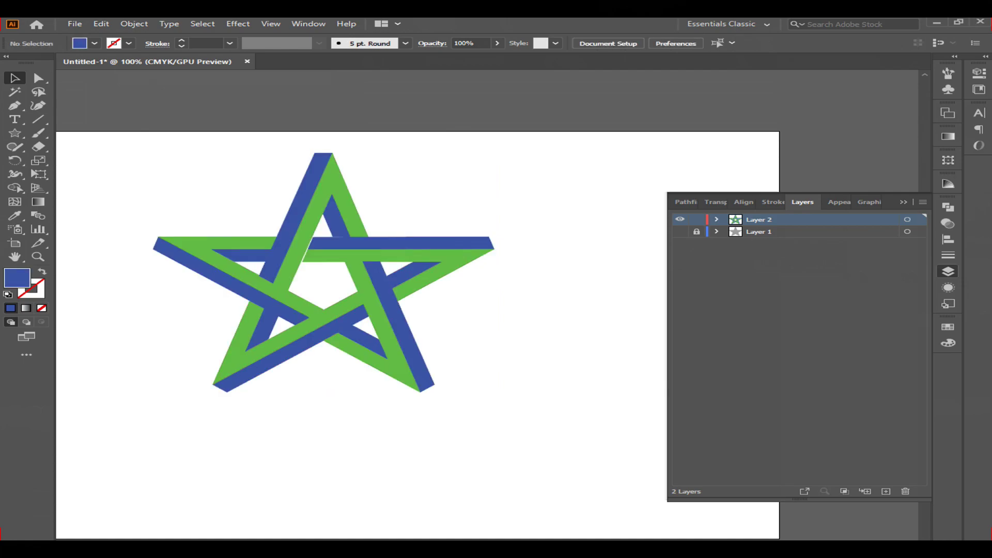
{"action": "left_click_drag", "start_coordinate": [150, 177], "coordinate": [406, 391]}
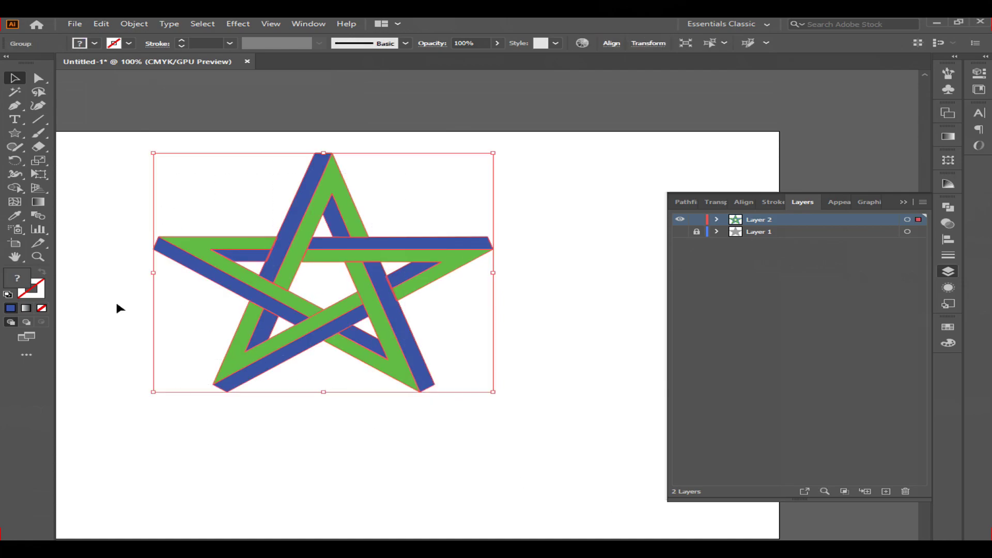
Step: Remove the fill from the grouped star and give all its outlines a dark blue stroke
{"action": "left_click", "coordinate": [95, 44]}
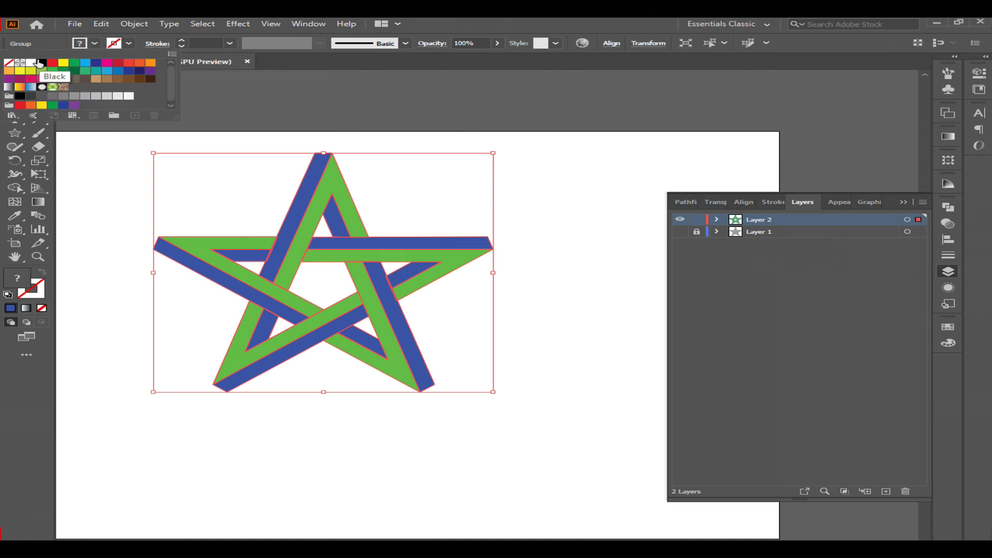
{"action": "left_click", "coordinate": [9, 63]}
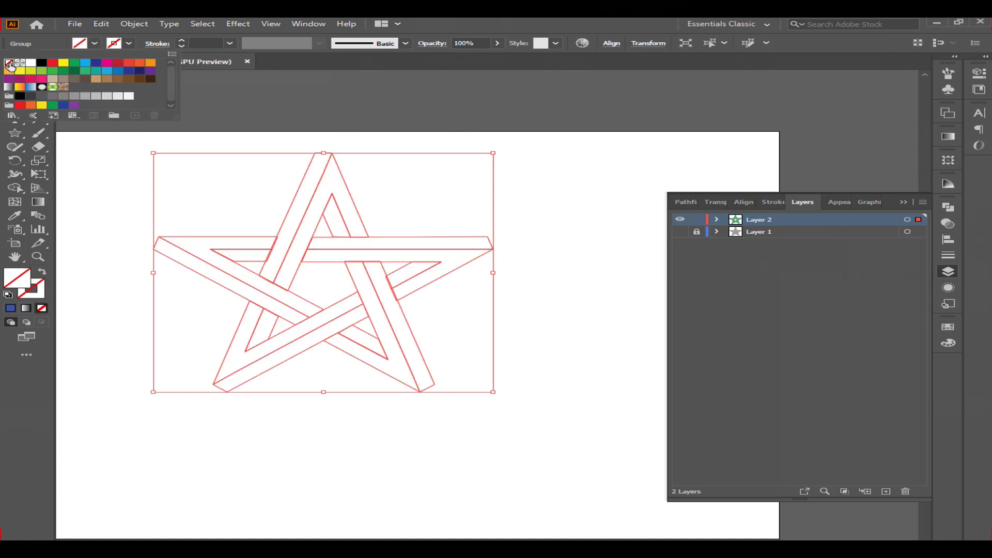
{"action": "left_click", "coordinate": [128, 43]}
{"action": "left_click", "coordinate": [129, 43]}
{"action": "left_click", "coordinate": [95, 64]}
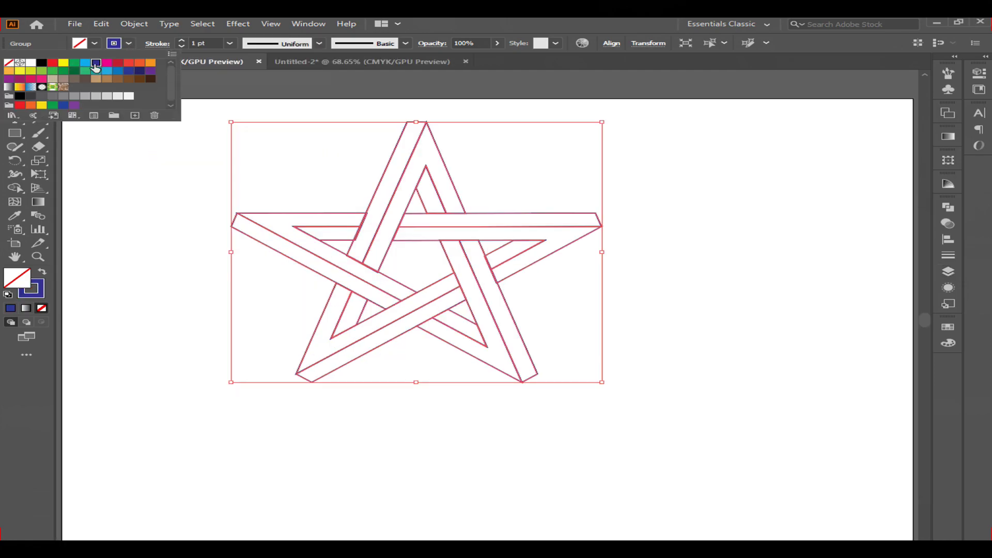
Step: Set the stroke weight of the star's outlines to 8 pt
{"action": "left_click", "coordinate": [229, 44]}
{"action": "left_click", "coordinate": [229, 44]}
{"action": "left_click", "coordinate": [248, 171]}
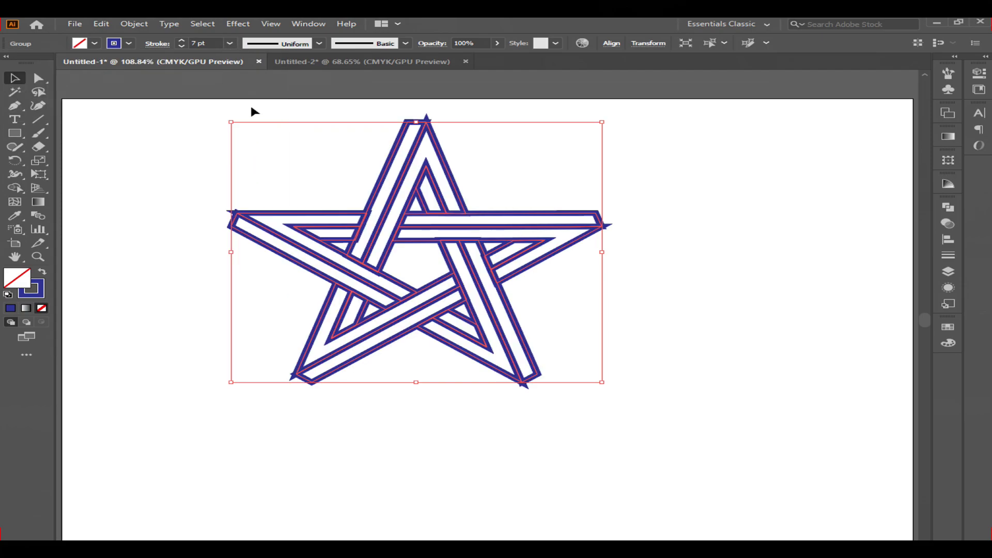
{"action": "left_click", "coordinate": [230, 44]}
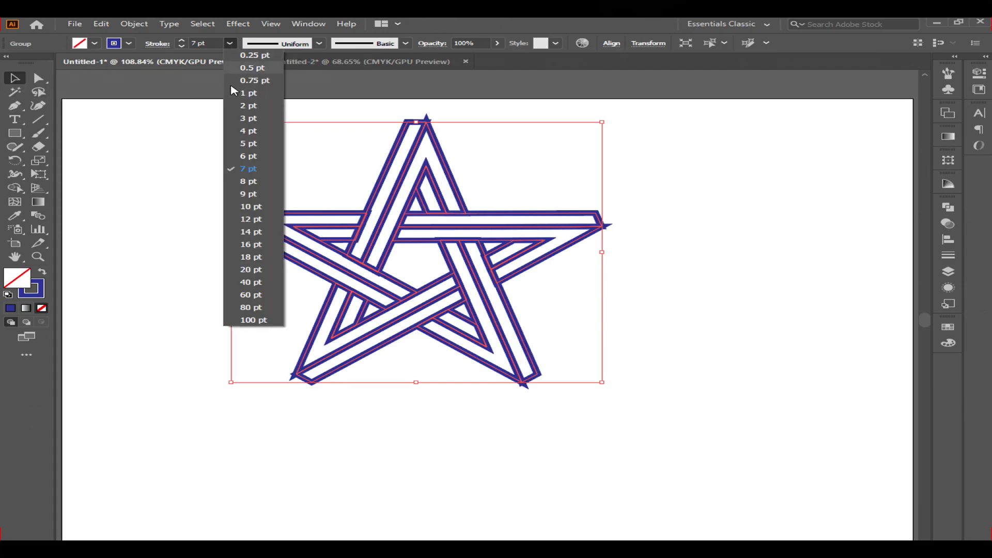
{"action": "left_click", "coordinate": [253, 178]}
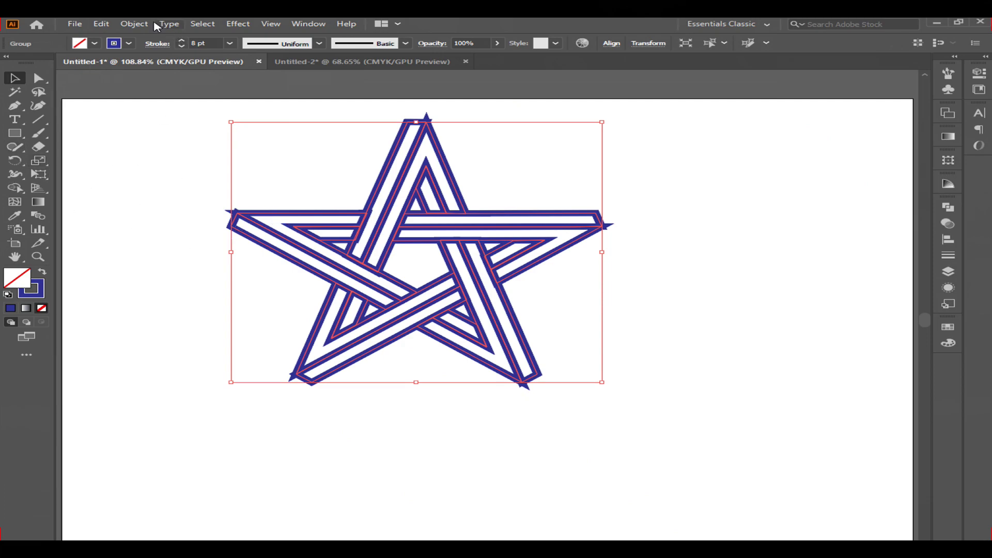
Step: Convert the star's blue strokes into filled shapes with Outline Stroke
{"action": "left_click", "coordinate": [134, 24]}
{"action": "mouse_move", "coordinate": [166, 315]}
{"action": "mouse_move", "coordinate": [246, 300]}
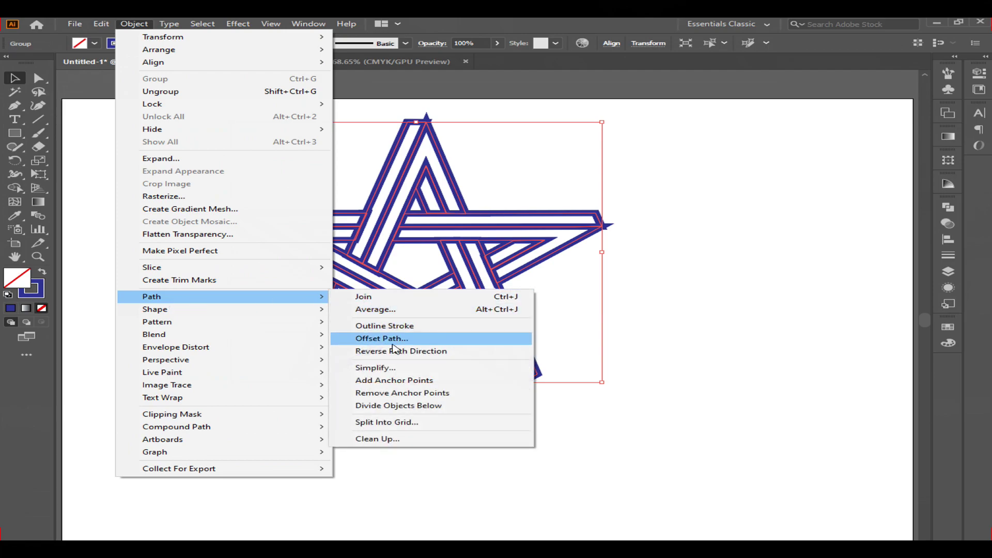
{"action": "left_click", "coordinate": [393, 326]}
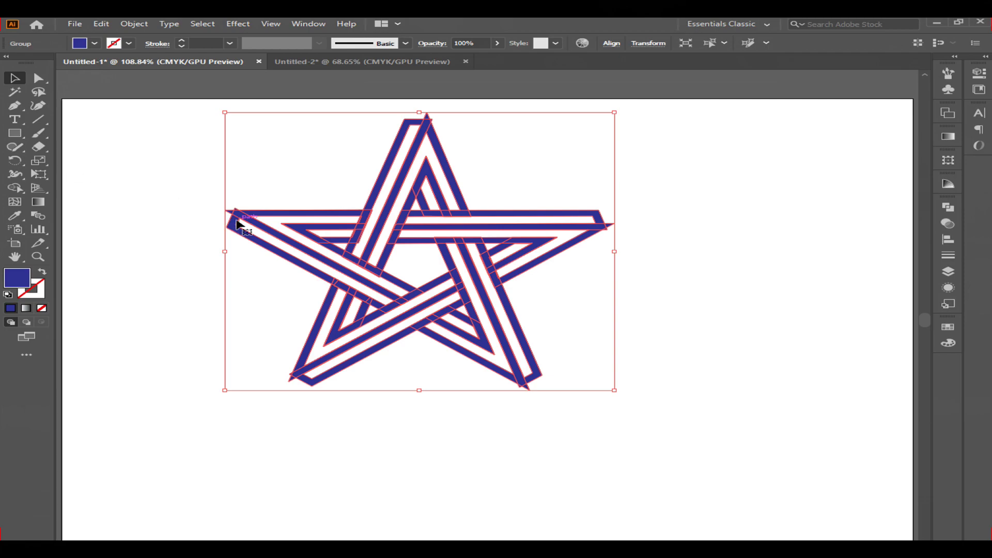
Step: Remove the protruding corner pieces at the star's left and lower-left tips with the Shape Builder tool
{"action": "scroll", "coordinate": [237, 223], "scroll_direction": "up", "scroll_amount": 5}
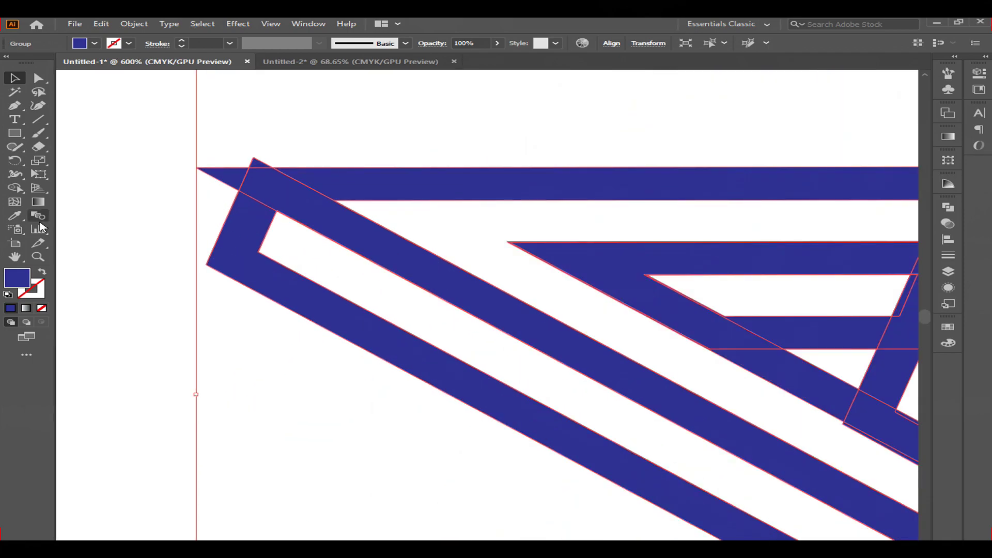
{"action": "left_click", "coordinate": [16, 188]}
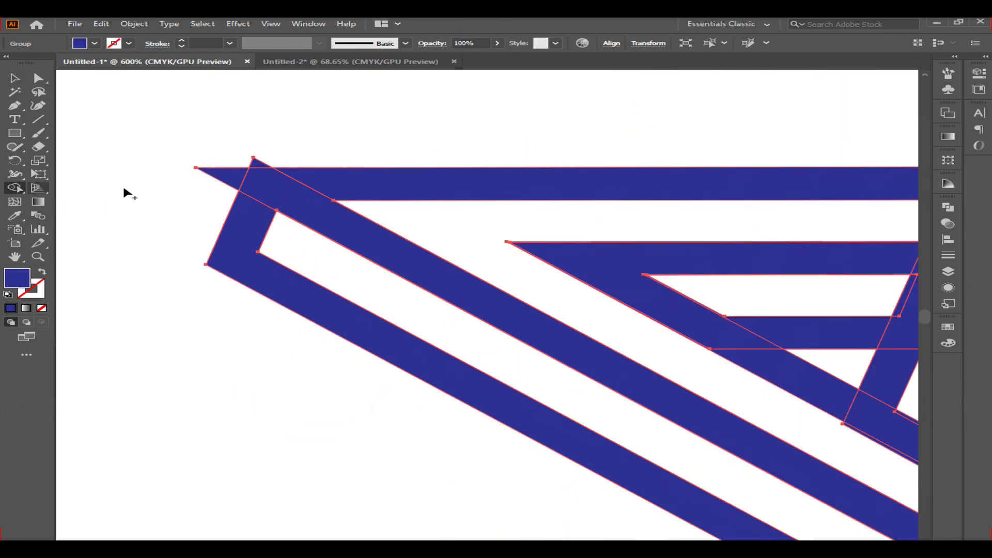
{"action": "left_click", "coordinate": [236, 177], "text": "alt"}
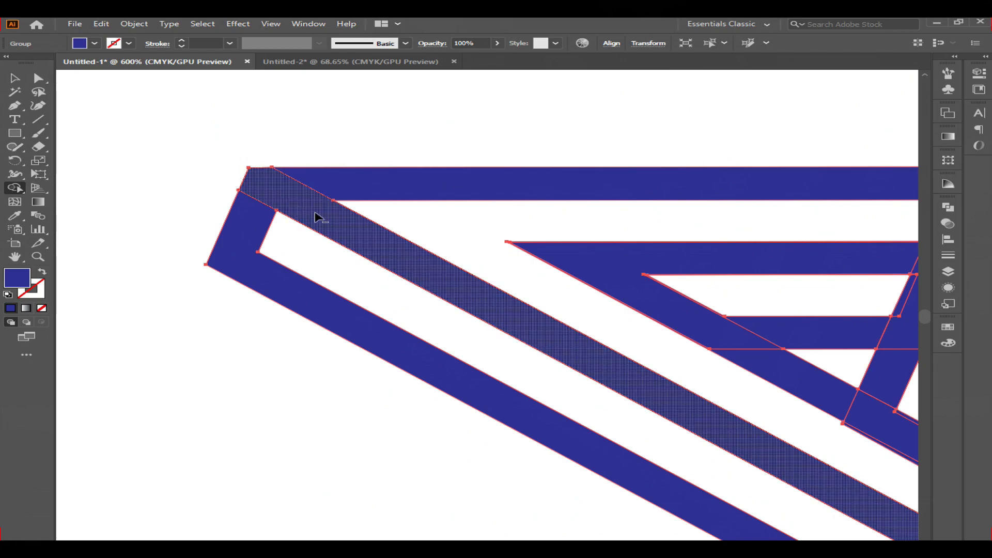
{"action": "key", "text": "ctrl+1"}
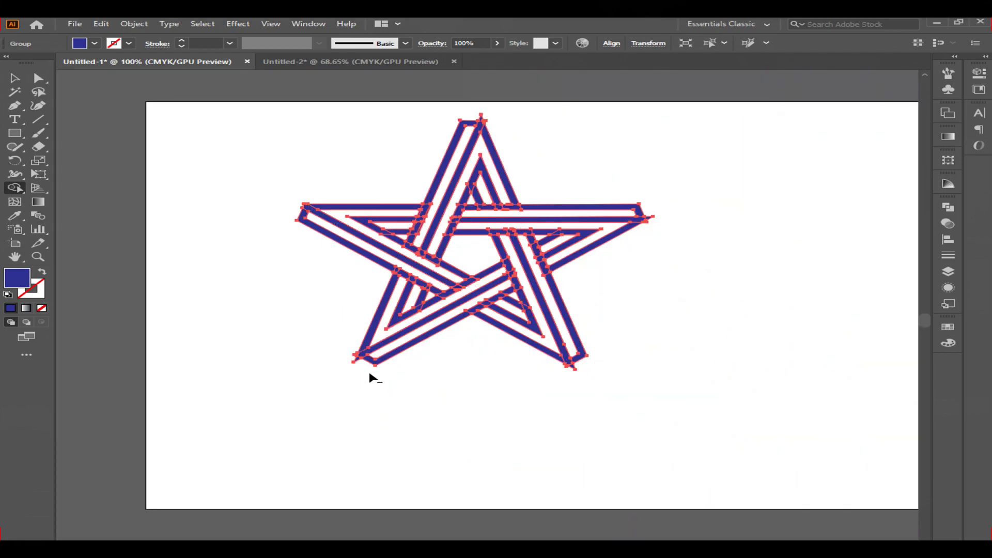
{"action": "scroll", "coordinate": [368, 369], "scroll_direction": "up", "scroll_amount": 7}
{"action": "left_click", "coordinate": [215, 150], "text": "alt"}
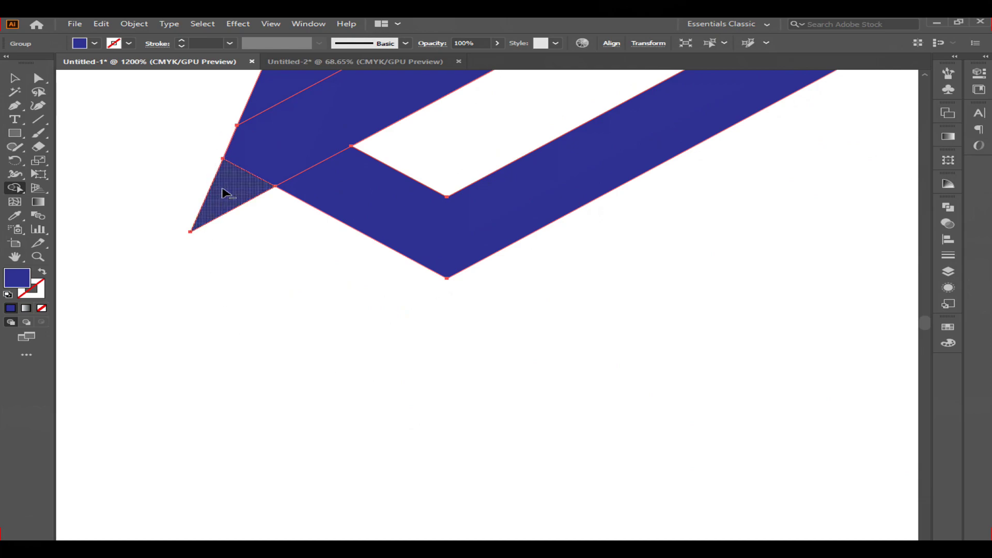
{"action": "left_click", "coordinate": [222, 194], "text": "alt"}
Step: Cut away the protruding corner pieces at the star's lower-right and right tips with the Shape Builder tool
{"action": "key", "text": "ctrl+1"}
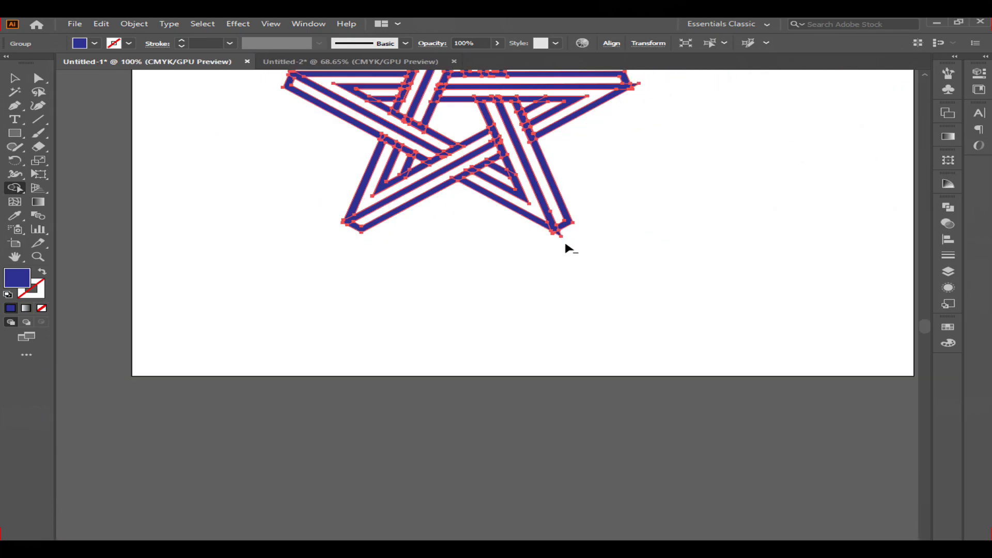
{"action": "scroll", "coordinate": [564, 240], "scroll_direction": "up", "scroll_amount": 5}
{"action": "left_click", "coordinate": [514, 161], "text": "alt"}
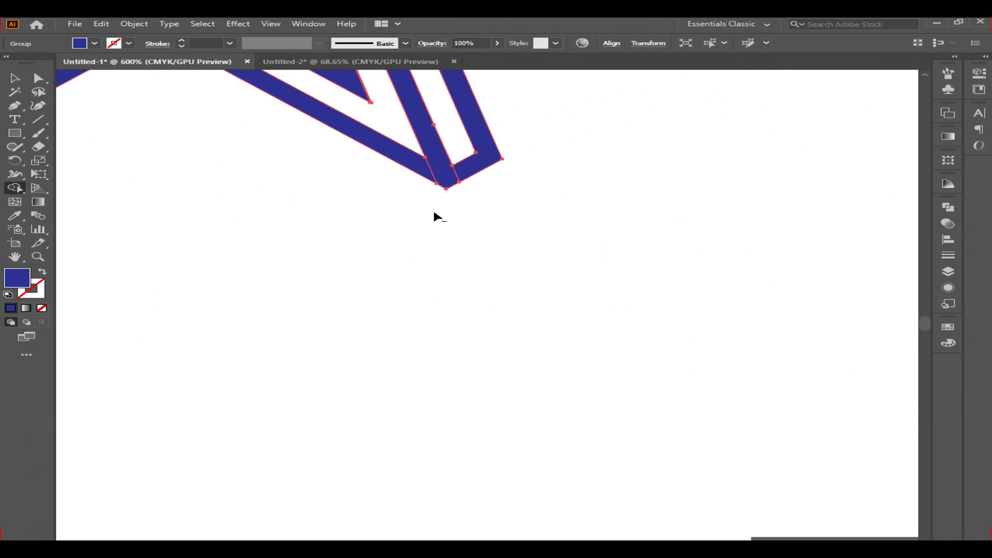
{"action": "key", "text": "ctrl+1"}
{"action": "scroll", "coordinate": [475, 129], "scroll_direction": "up", "scroll_amount": 4}
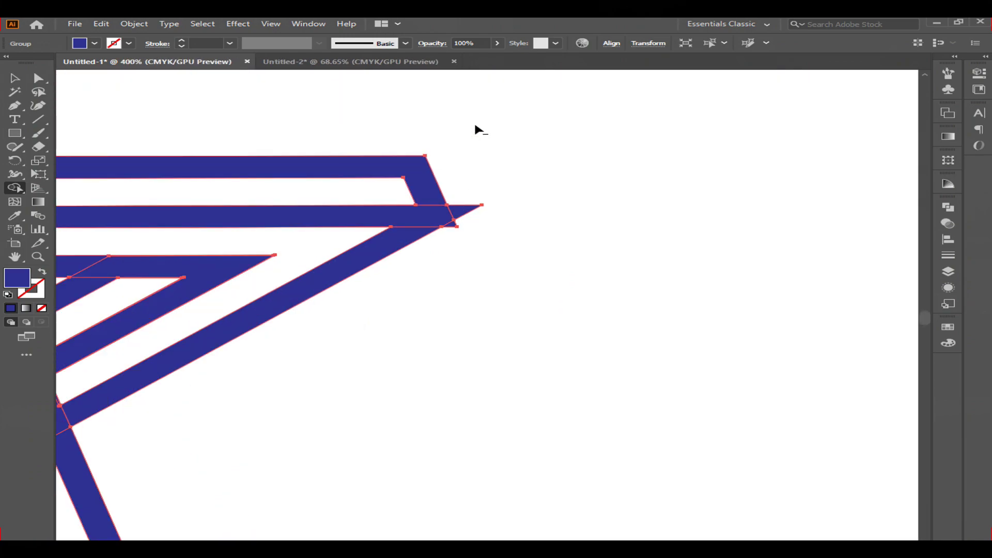
{"action": "left_click", "coordinate": [469, 212], "text": "alt"}
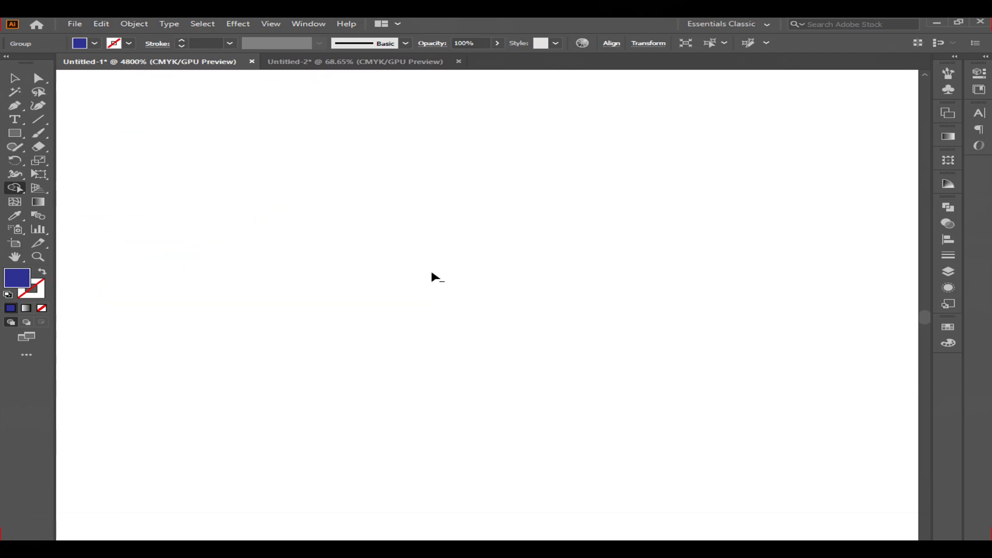
Step: Trim the protruding corner pieces off the star's top tip with the Shape Builder tool and fit the artboard in view
{"action": "scroll", "coordinate": [432, 272], "scroll_direction": "down", "scroll_amount": 5}
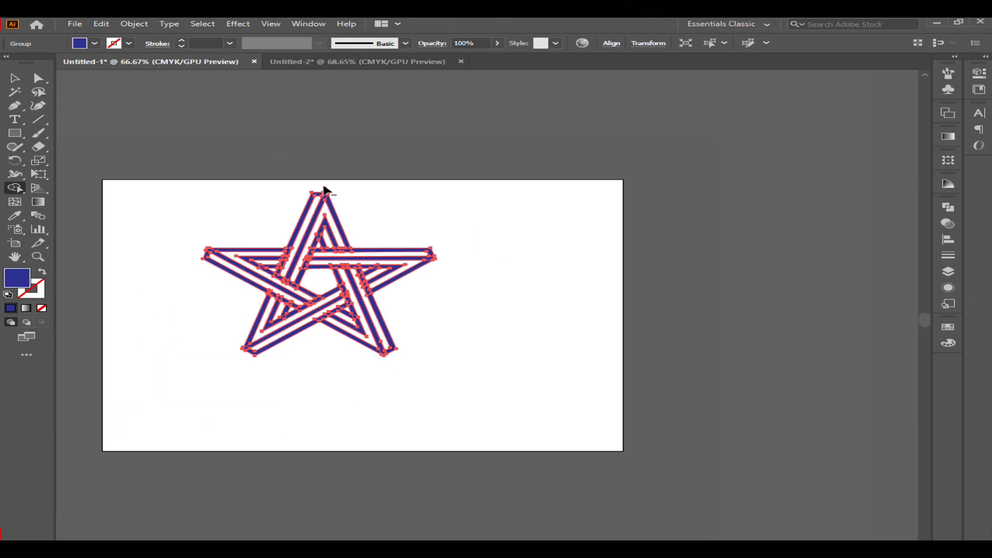
{"action": "scroll", "coordinate": [324, 191], "scroll_direction": "up", "scroll_amount": 8}
{"action": "left_click", "coordinate": [341, 303], "text": "alt"}
{"action": "left_click", "coordinate": [390, 328], "text": "alt"}
{"action": "scroll", "coordinate": [398, 263], "scroll_direction": "down", "scroll_amount": 5}
{"action": "scroll", "coordinate": [398, 263], "scroll_direction": "down", "scroll_amount": 1}
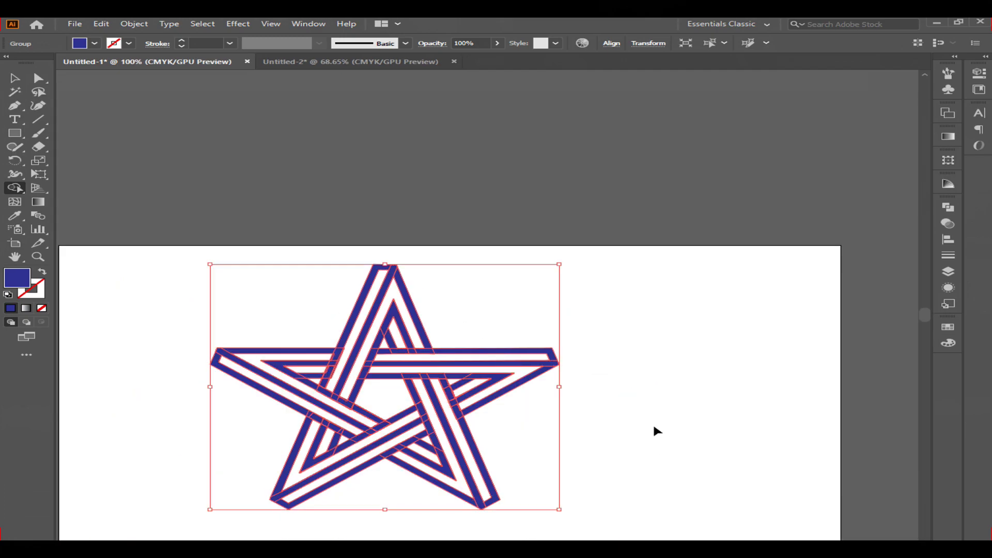
{"action": "key", "text": "ctrl+0"}
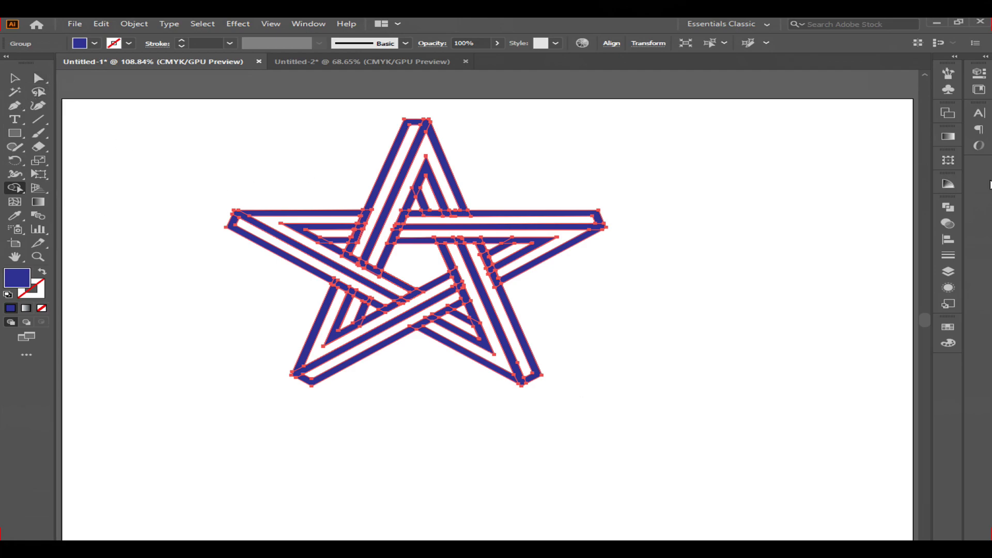
Step: Unite all the outlined star pieces into one shape and move it slightly right and down toward the artboard's centre
{"action": "left_click", "coordinate": [948, 207]}
{"action": "left_click", "coordinate": [766, 232]}
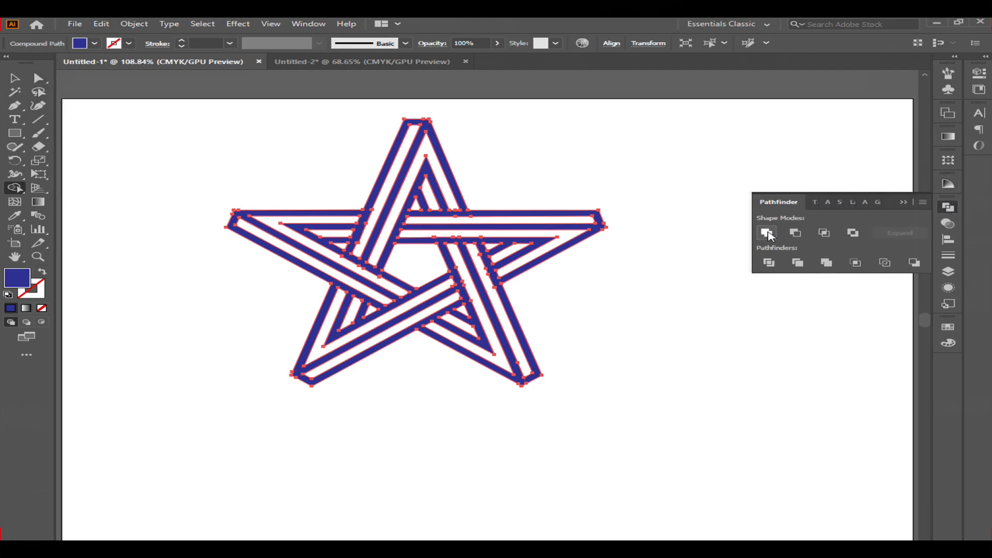
{"action": "left_click", "coordinate": [15, 78]}
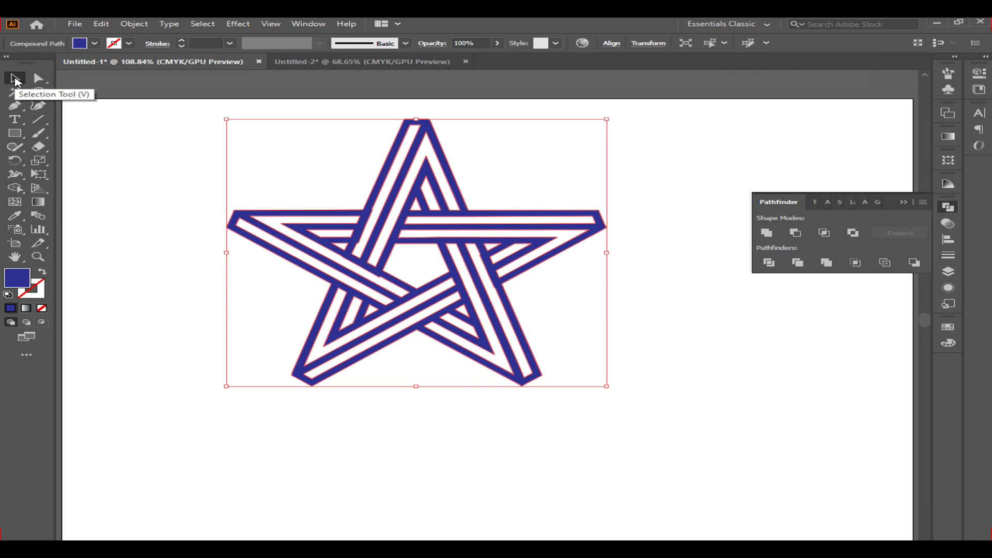
{"action": "left_click", "coordinate": [159, 209]}
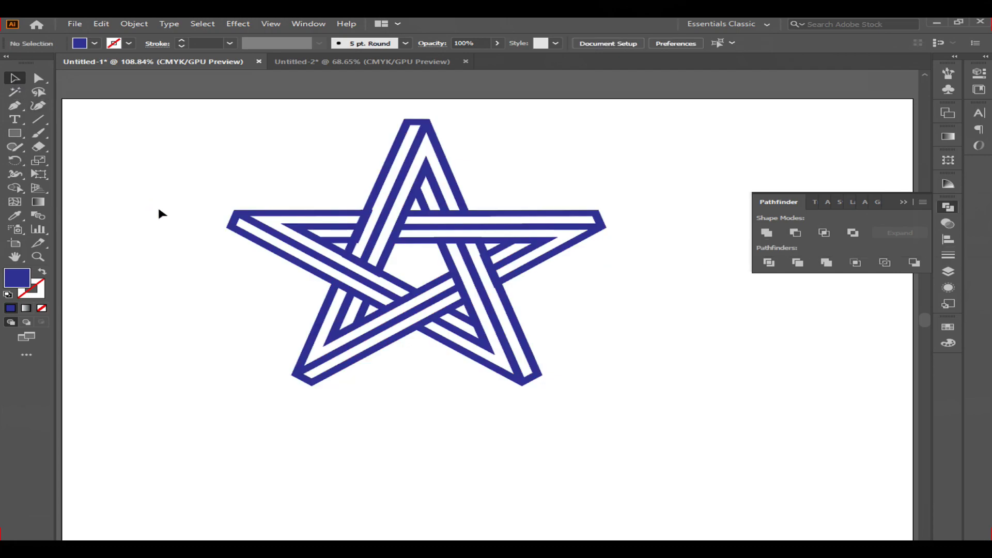
{"action": "left_click_drag", "start_coordinate": [405, 287], "coordinate": [455, 311]}
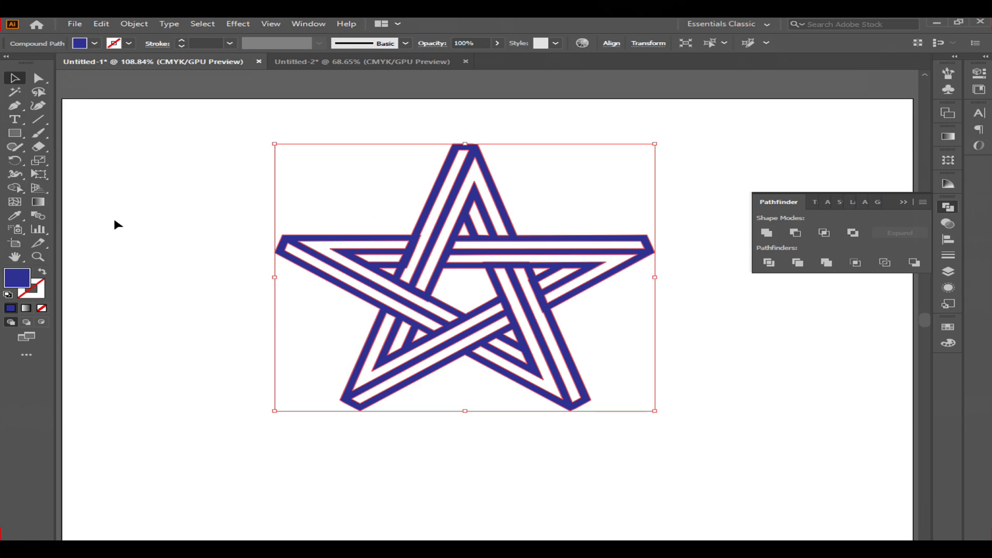
Step: Fill the star with a linear gradient from yellow on the left to orange-red on the right, and deselect it
{"action": "left_click", "coordinate": [26, 308]}
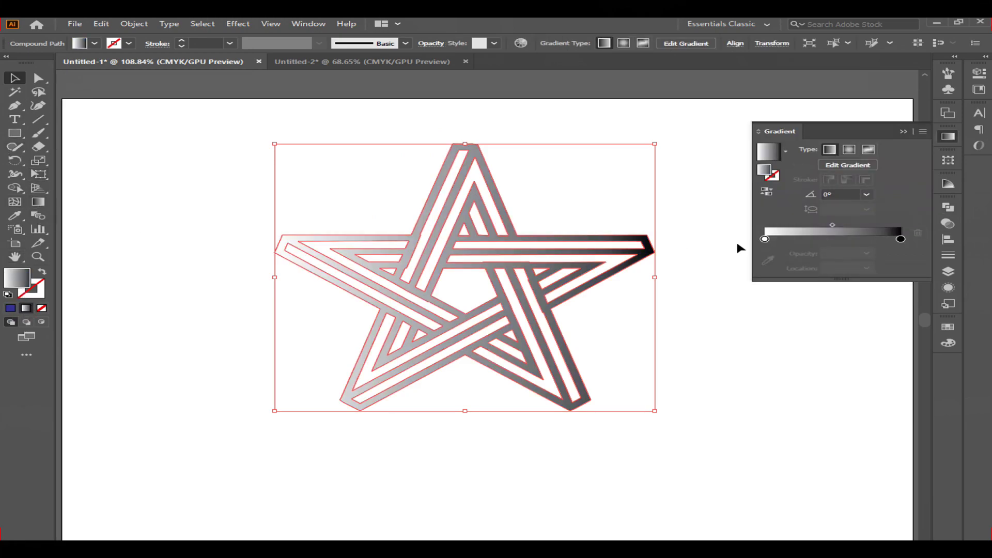
{"action": "double_click", "coordinate": [900, 239]}
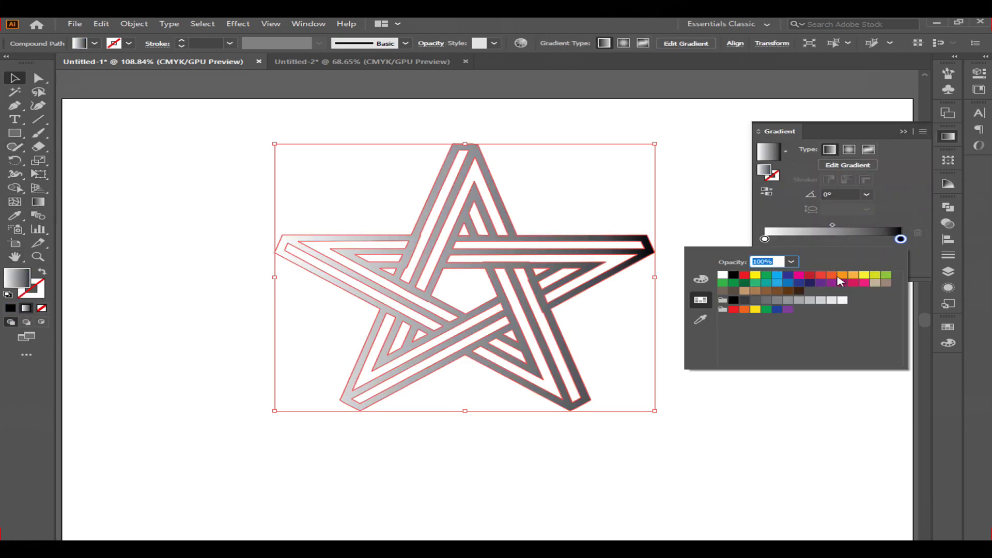
{"action": "left_click", "coordinate": [831, 277]}
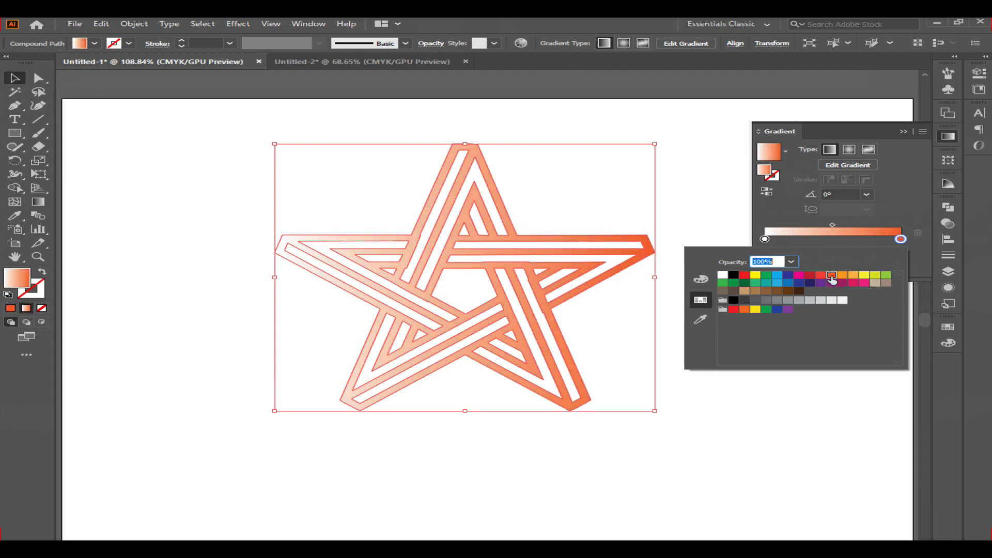
{"action": "double_click", "coordinate": [764, 239]}
{"action": "left_click", "coordinate": [863, 276]}
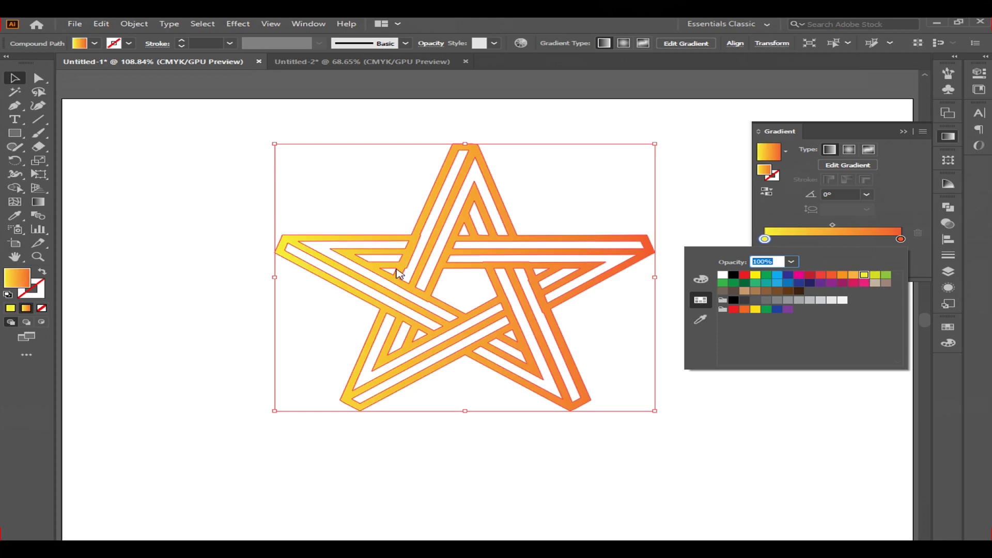
{"action": "left_click", "coordinate": [167, 210]}
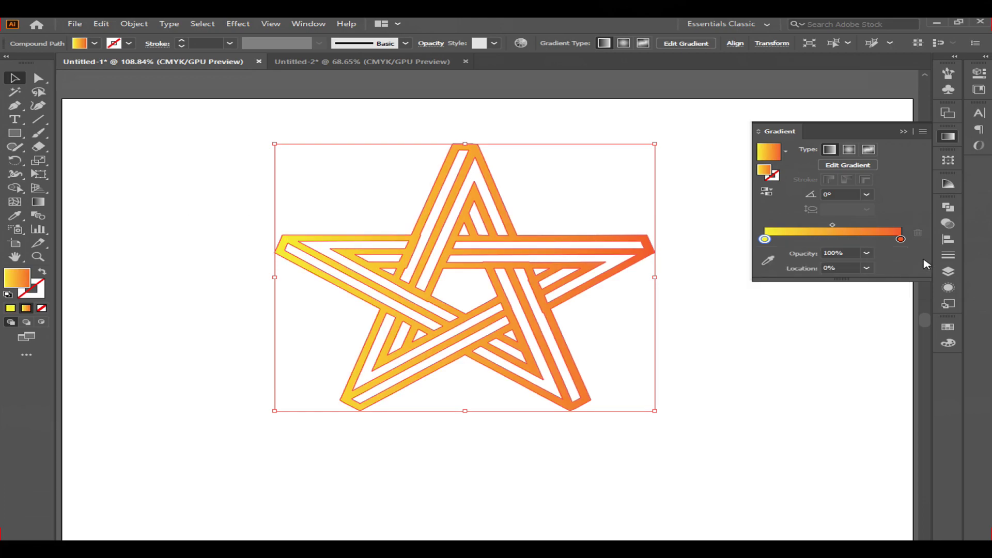
{"action": "left_click", "coordinate": [903, 132]}
{"action": "left_click", "coordinate": [758, 280]}
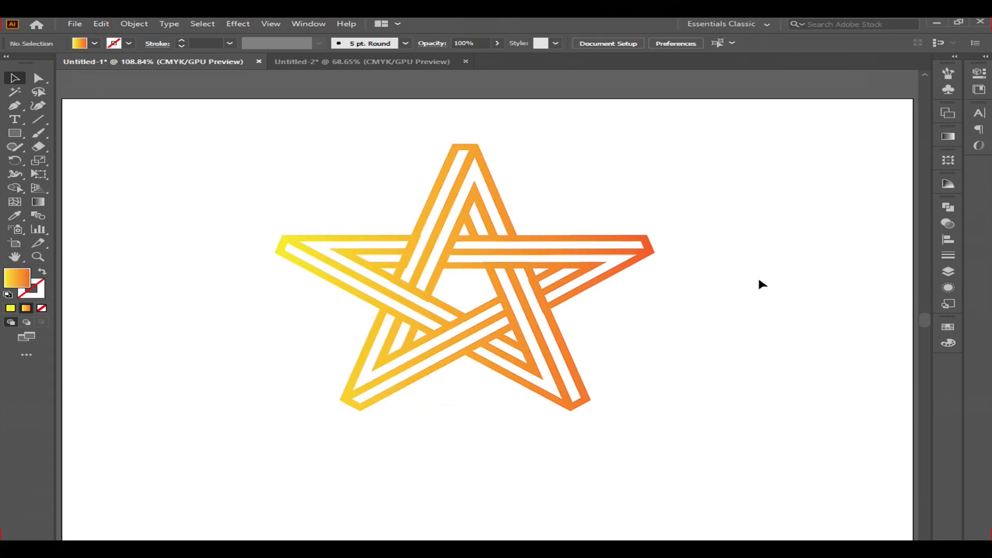